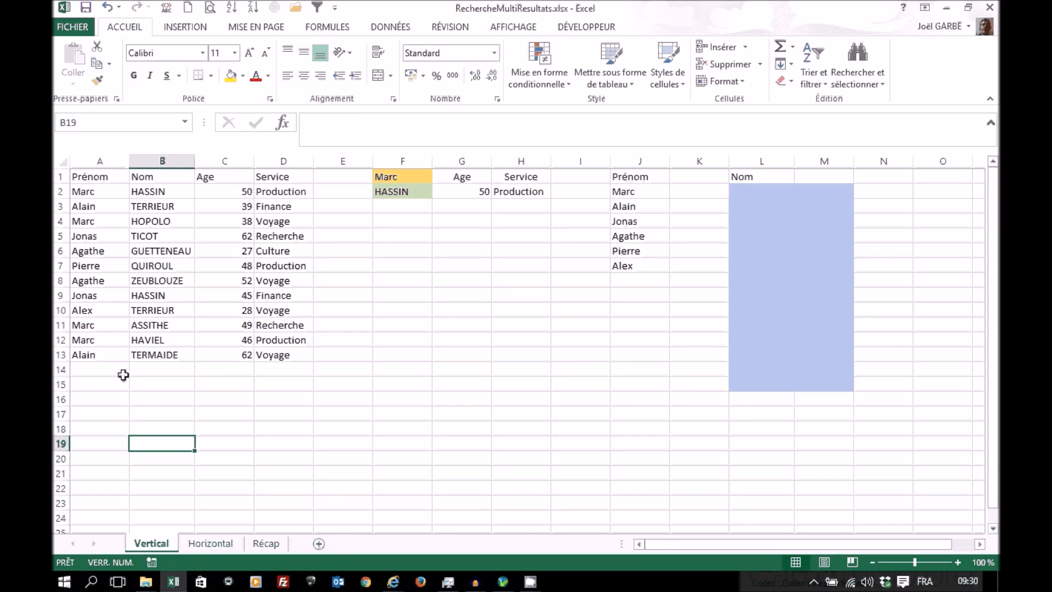
Step: Look over the Horizontal and Récap sheets, and return to the Vertical sheet
{"action": "left_click", "coordinate": [210, 544]}
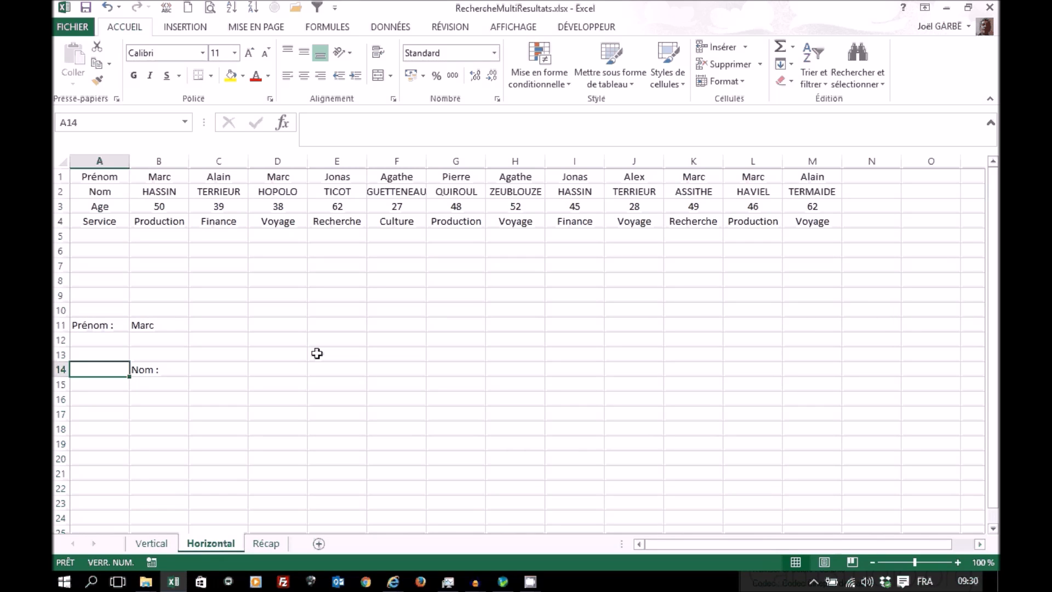
{"action": "left_click", "coordinate": [265, 544]}
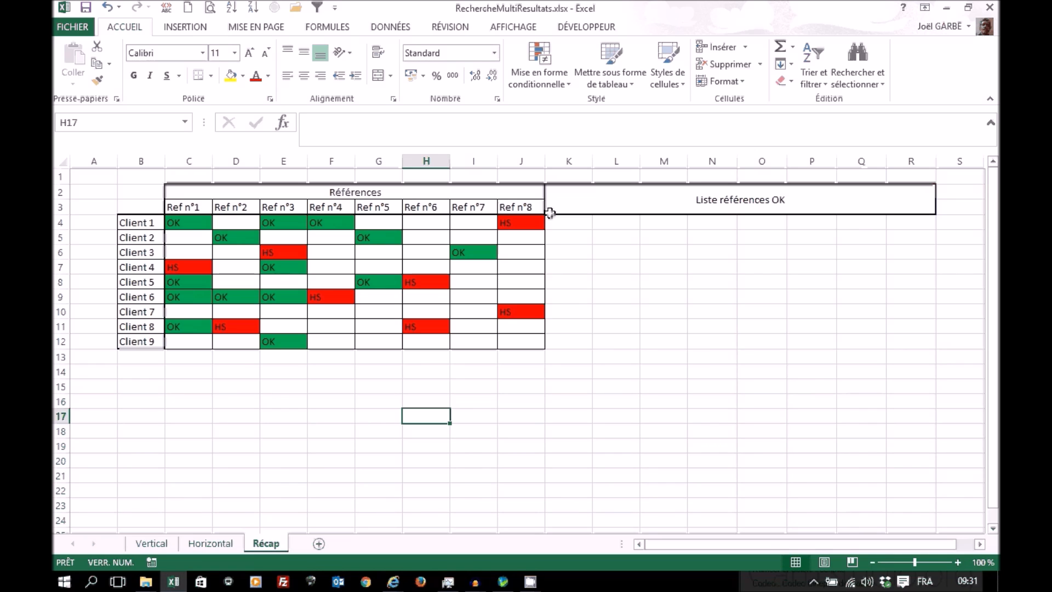
{"action": "left_click", "coordinate": [151, 544]}
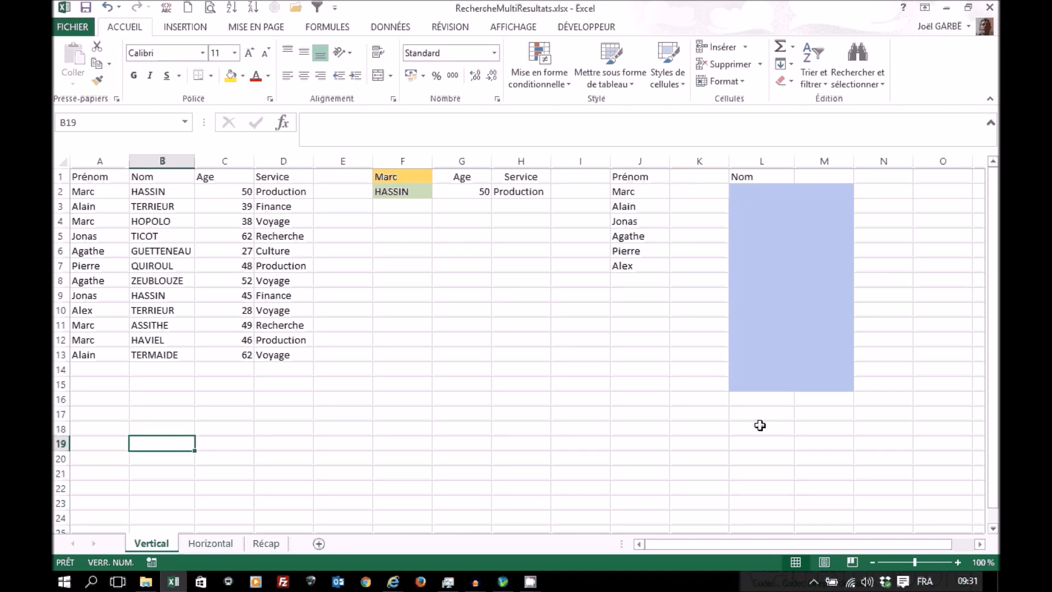
Step: Insert the EQUIV function from the Recherche & référence category in cell M2
{"action": "left_click", "coordinate": [825, 190]}
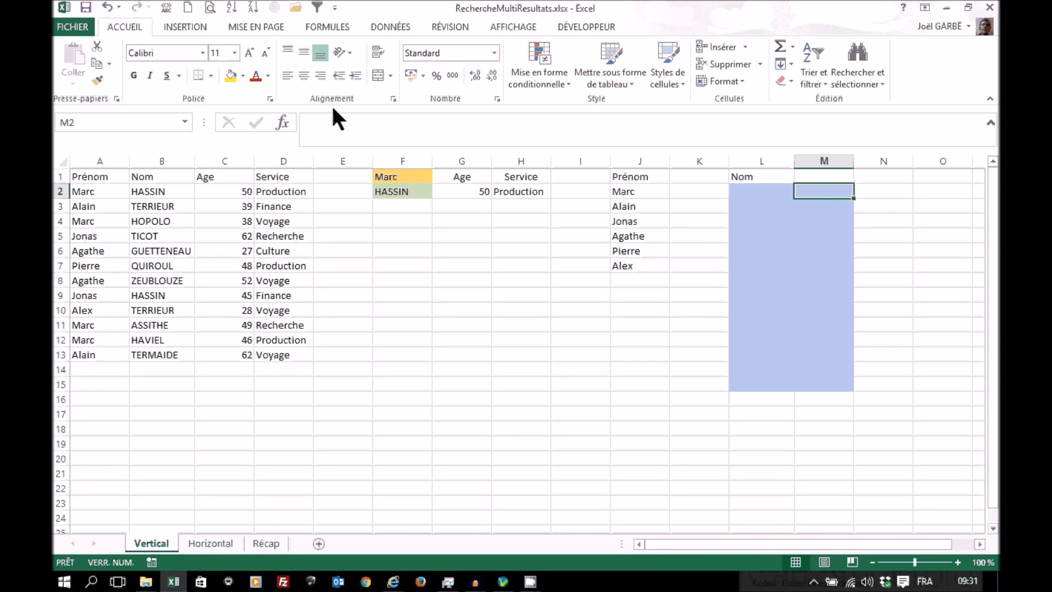
{"action": "left_click", "coordinate": [285, 120]}
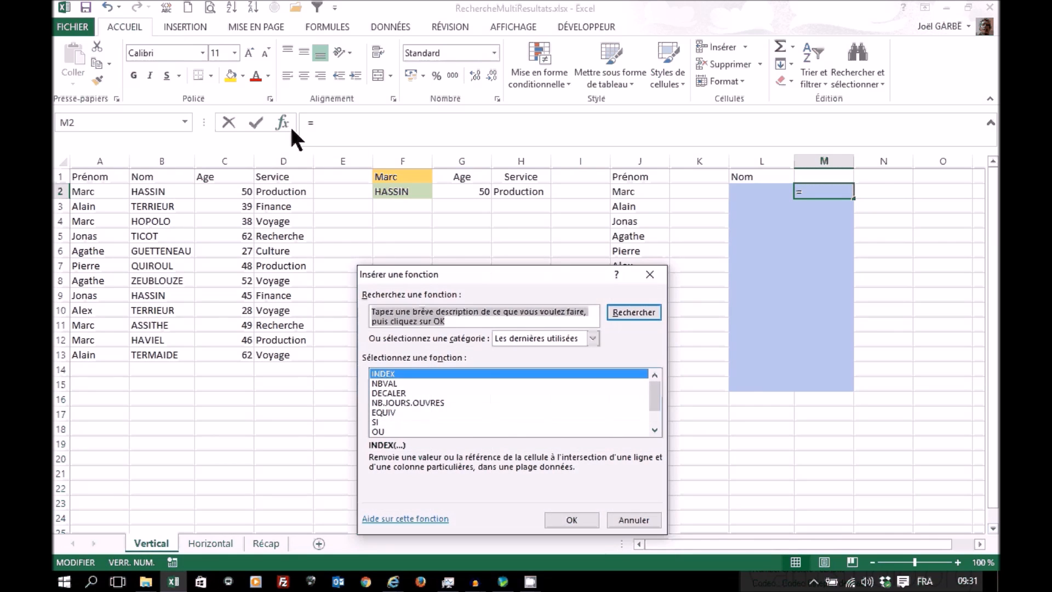
{"action": "left_click", "coordinate": [591, 337]}
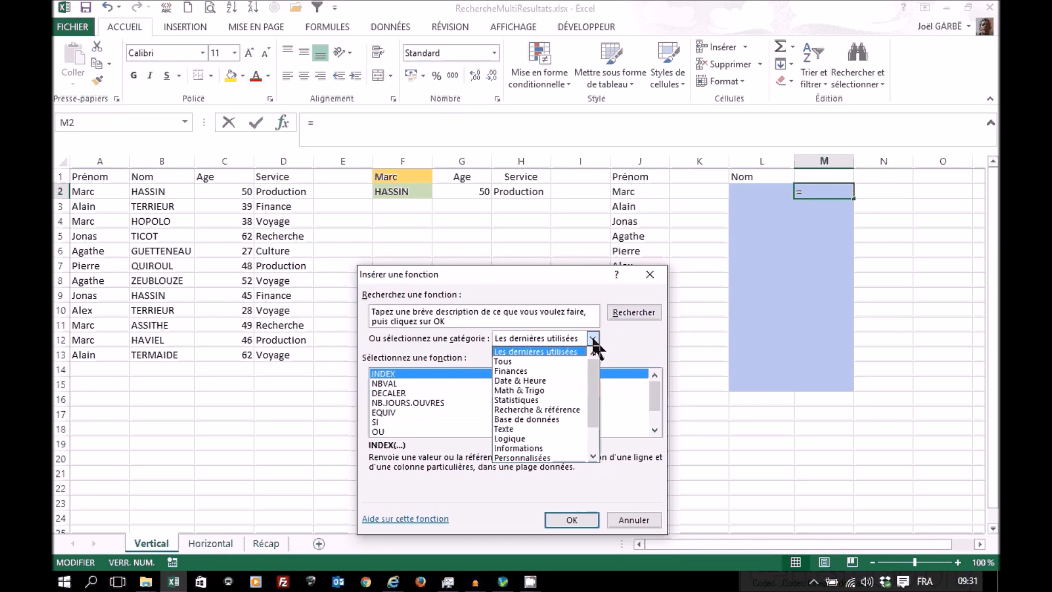
{"action": "left_click", "coordinate": [564, 410]}
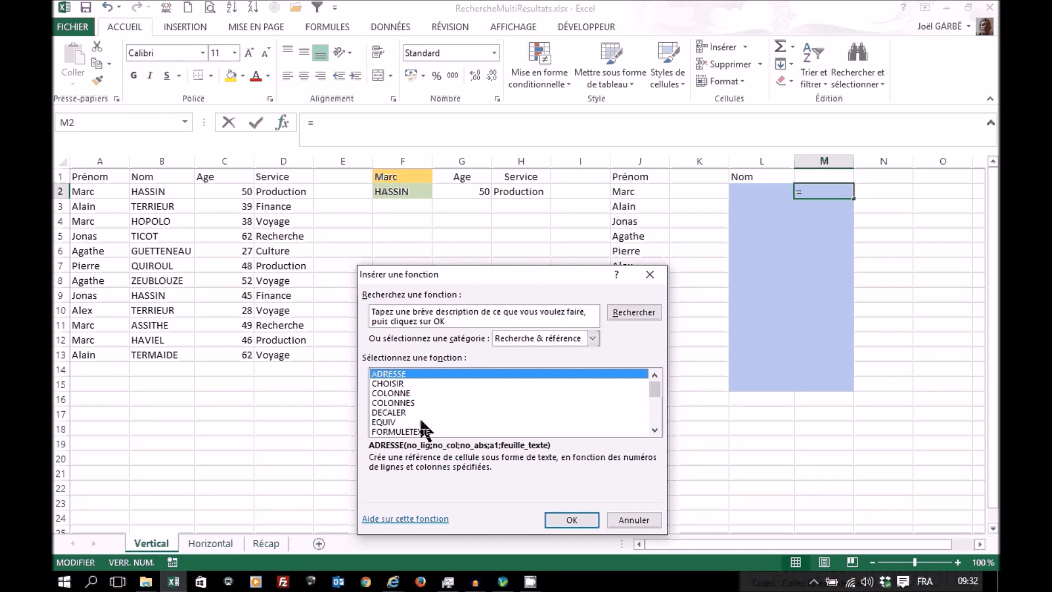
{"action": "left_click", "coordinate": [387, 421]}
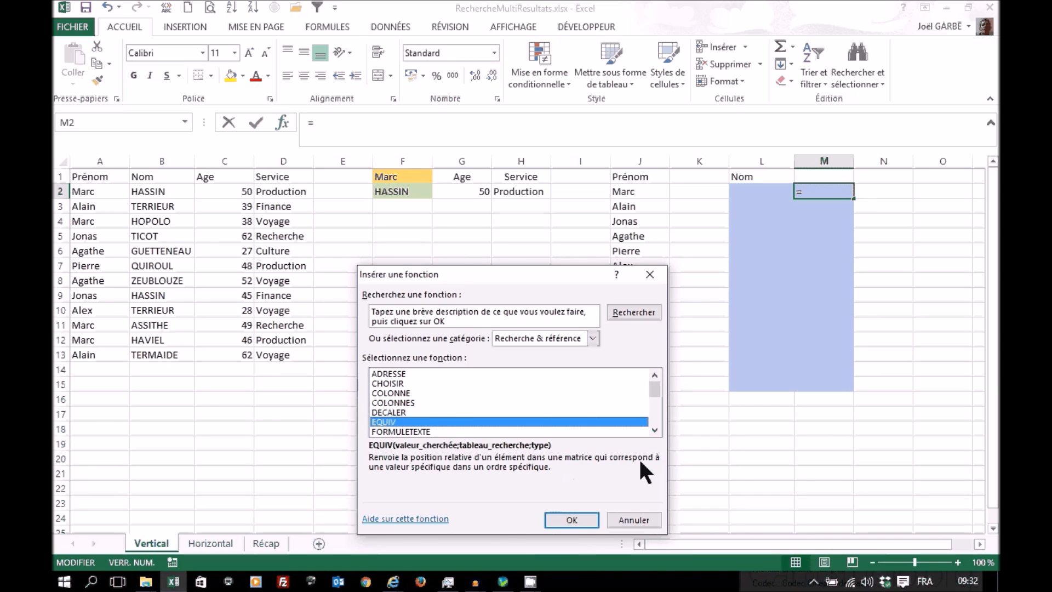
{"action": "left_click", "coordinate": [557, 517]}
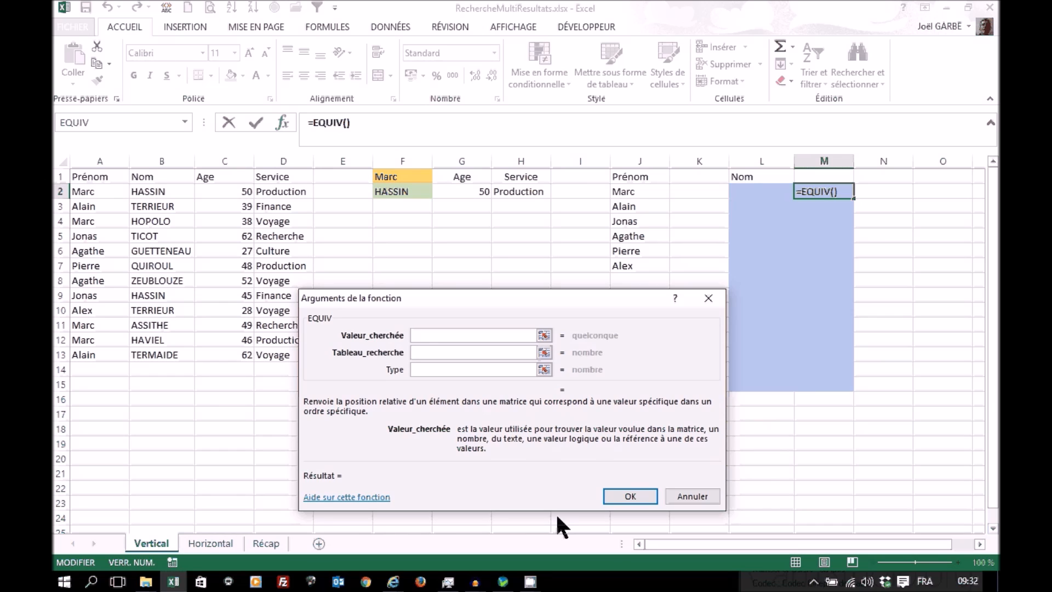
Step: Set EQUIV's lookup value to the absolute reference $F$1 and its type to 0
{"action": "left_click", "coordinate": [405, 174]}
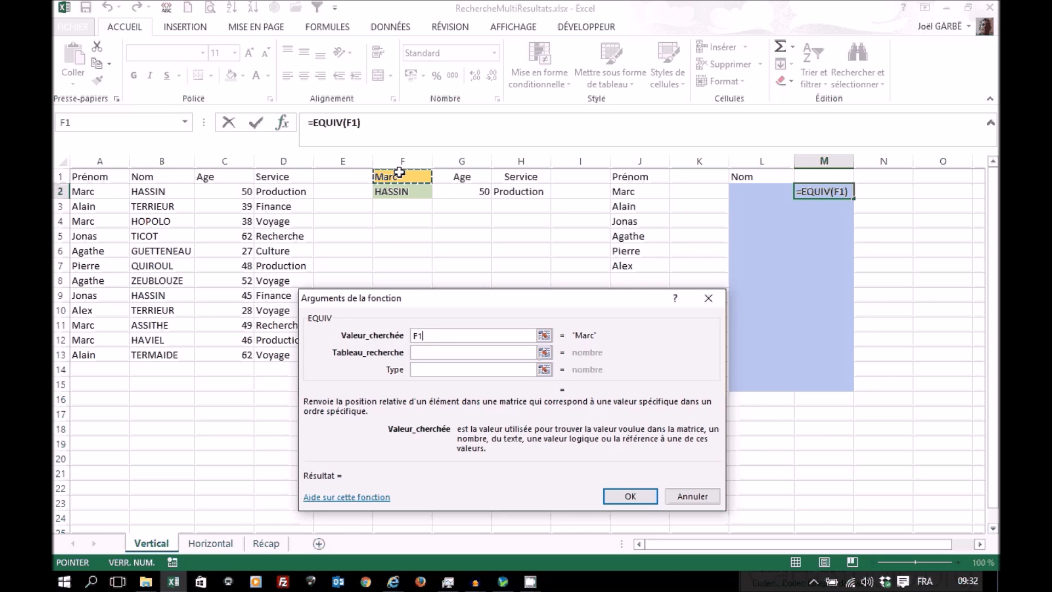
{"action": "key", "text": "F4"}
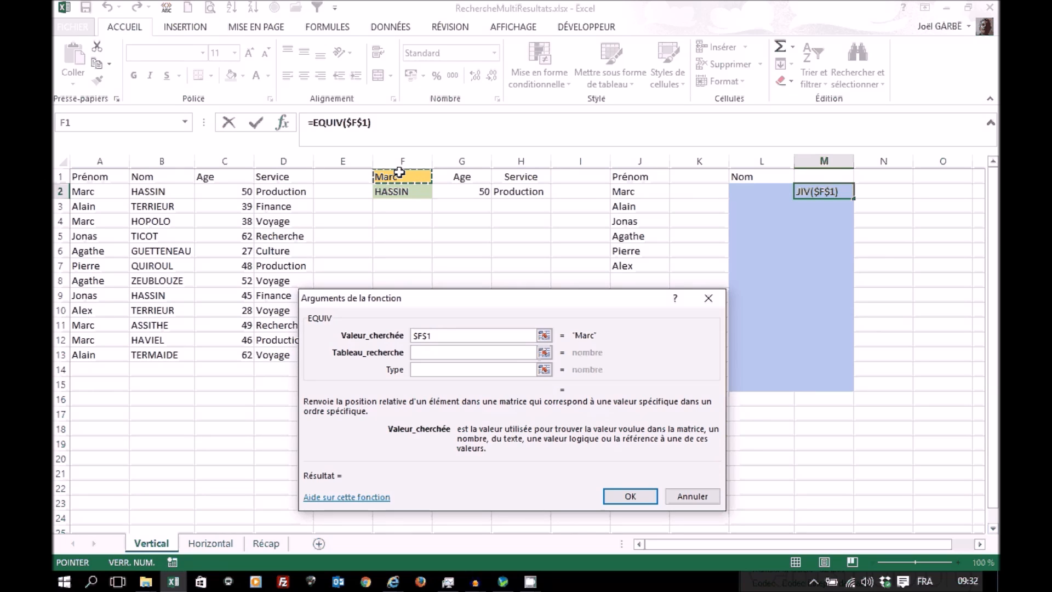
{"action": "left_click", "coordinate": [432, 370]}
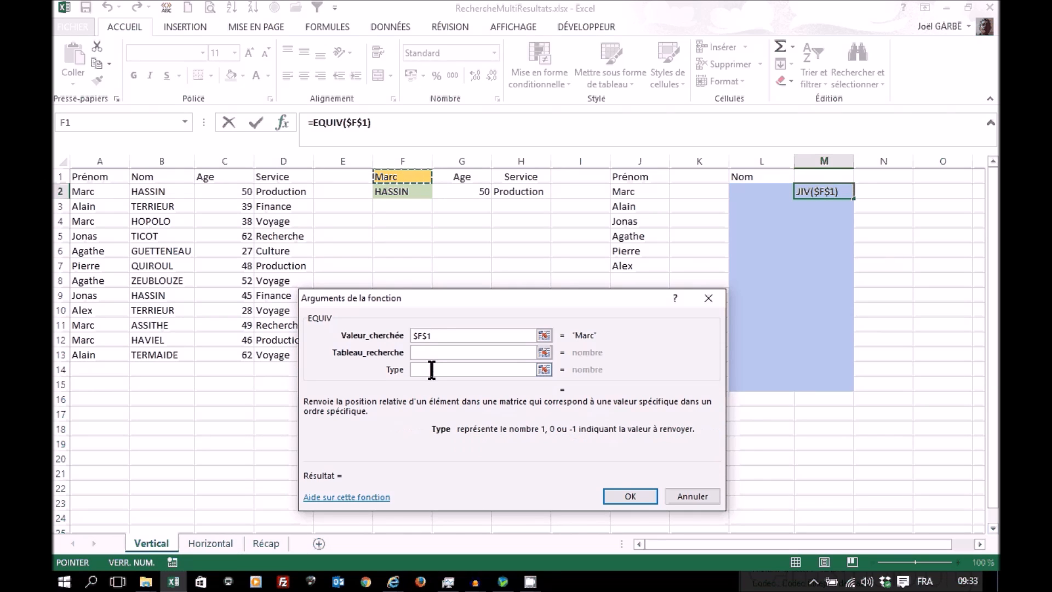
{"action": "type", "text": "0"}
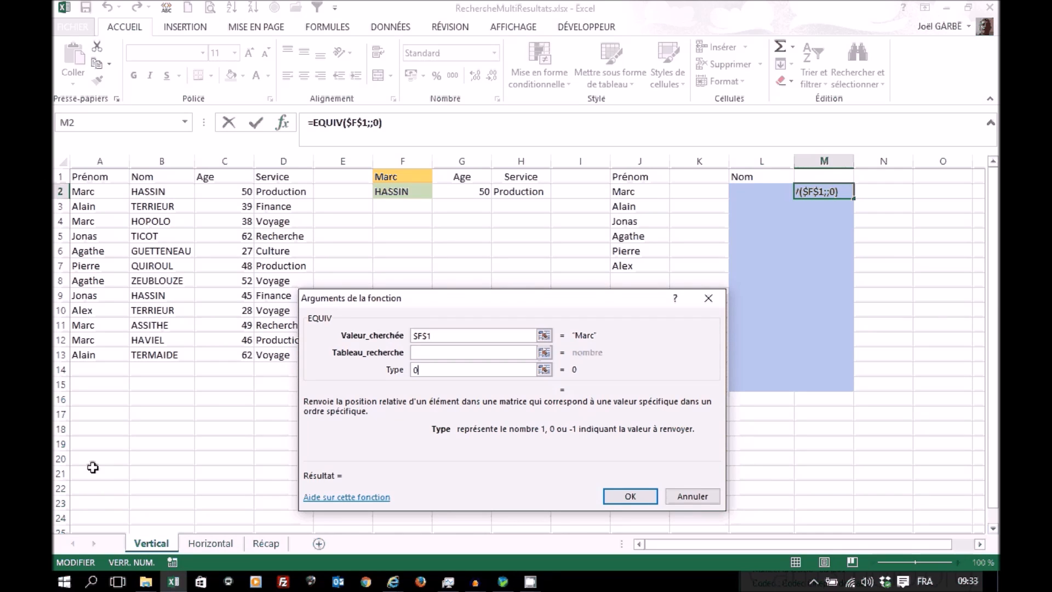
{"action": "left_click", "coordinate": [430, 354]}
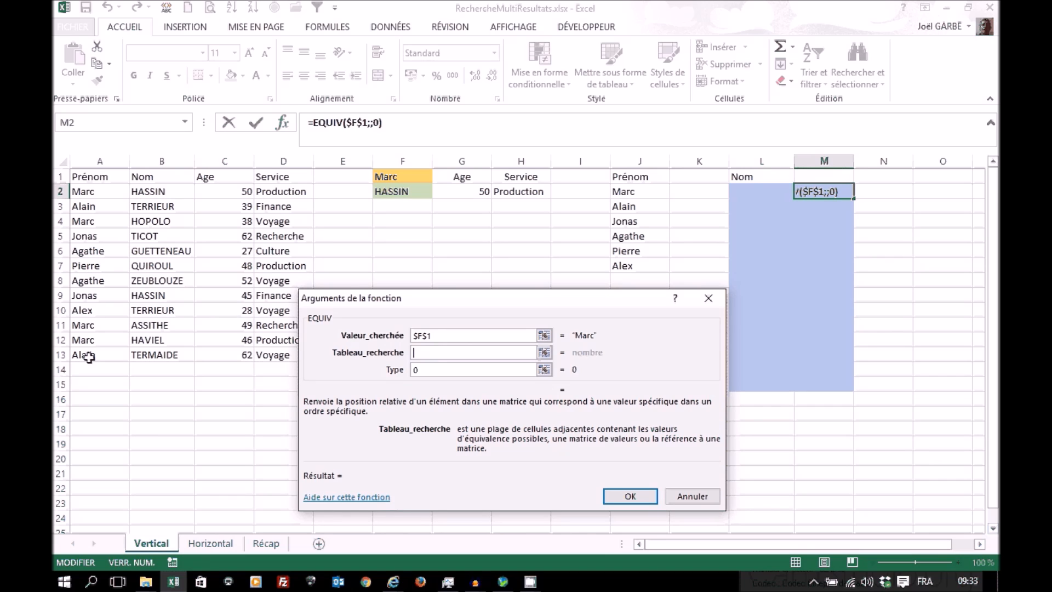
{"action": "left_click", "coordinate": [88, 357]}
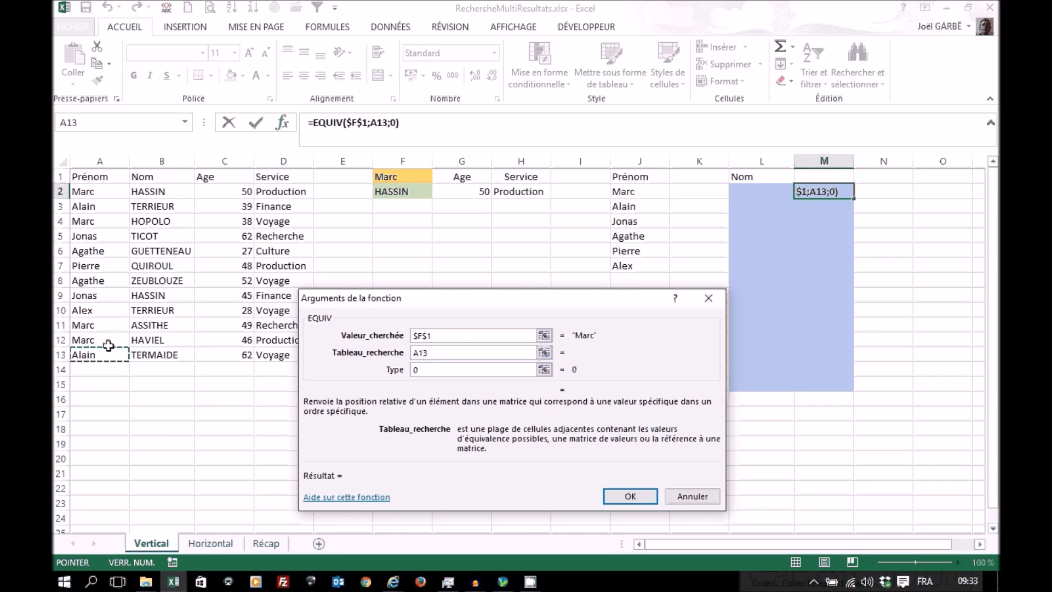
{"action": "left_click_drag", "start_coordinate": [99, 193], "coordinate": [90, 357]}
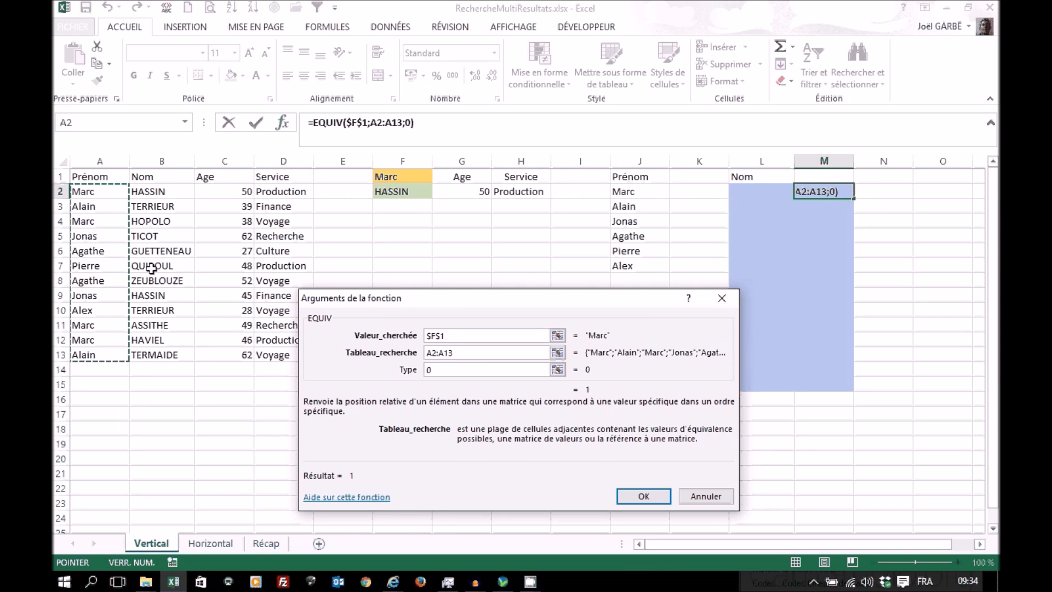
{"action": "key", "text": "BackSpace"}
{"action": "key", "text": "BackSpace"}
{"action": "key", "text": "BackSpace"}
{"action": "key", "text": "BackSpace"}
{"action": "key", "text": "BackSpace"}
{"action": "key", "text": "BackSpace"}
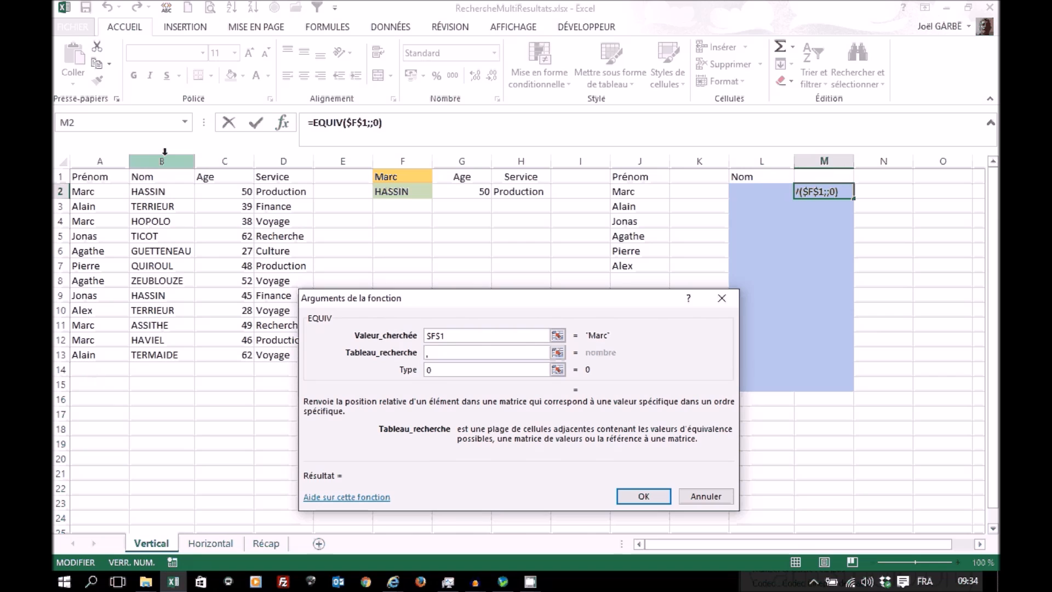
Step: Nest the DECALER function as EQUIV's lookup array, checking the EQUIV arguments before returning to those of DECALER
{"action": "left_click", "coordinate": [186, 122]}
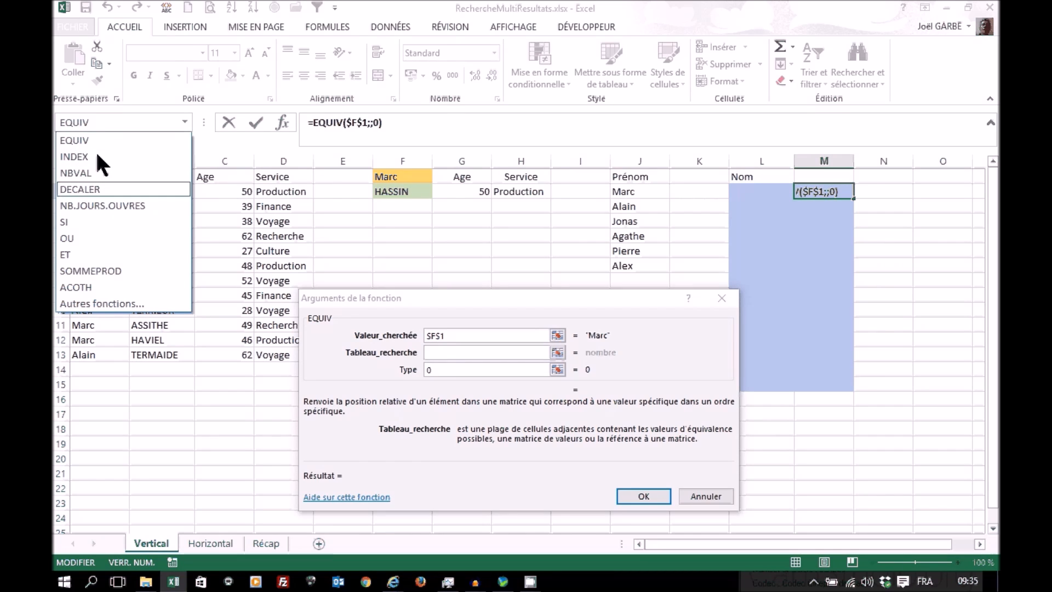
{"action": "left_click", "coordinate": [95, 305]}
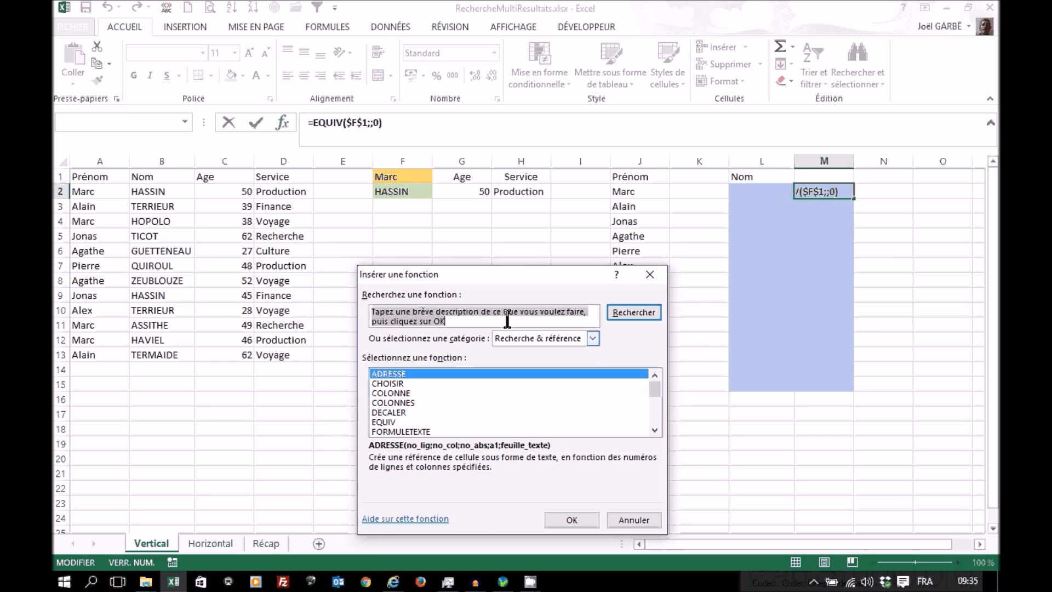
{"action": "left_click", "coordinate": [394, 412]}
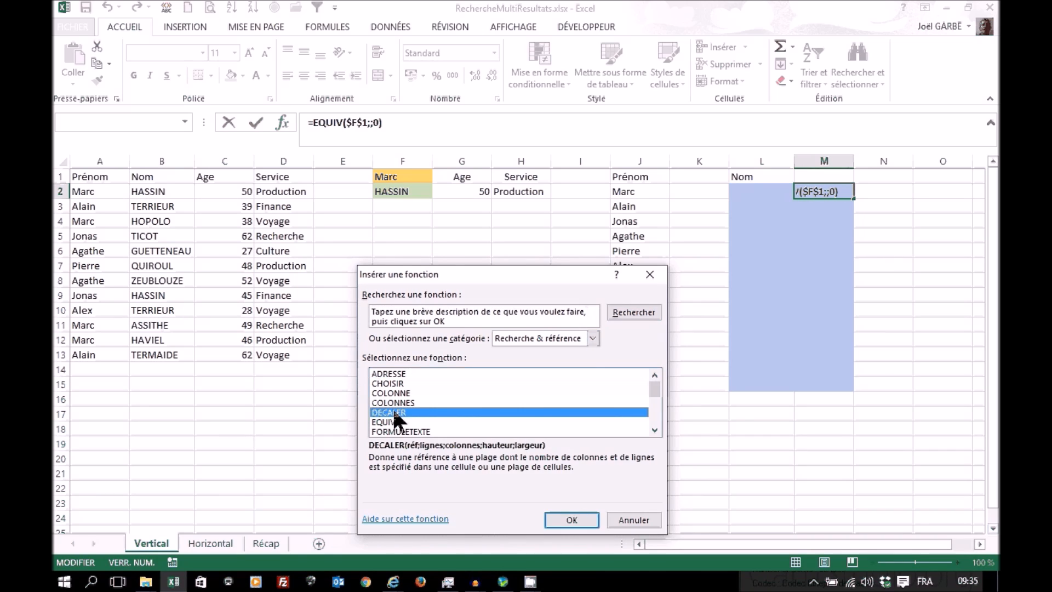
{"action": "left_click", "coordinate": [566, 522]}
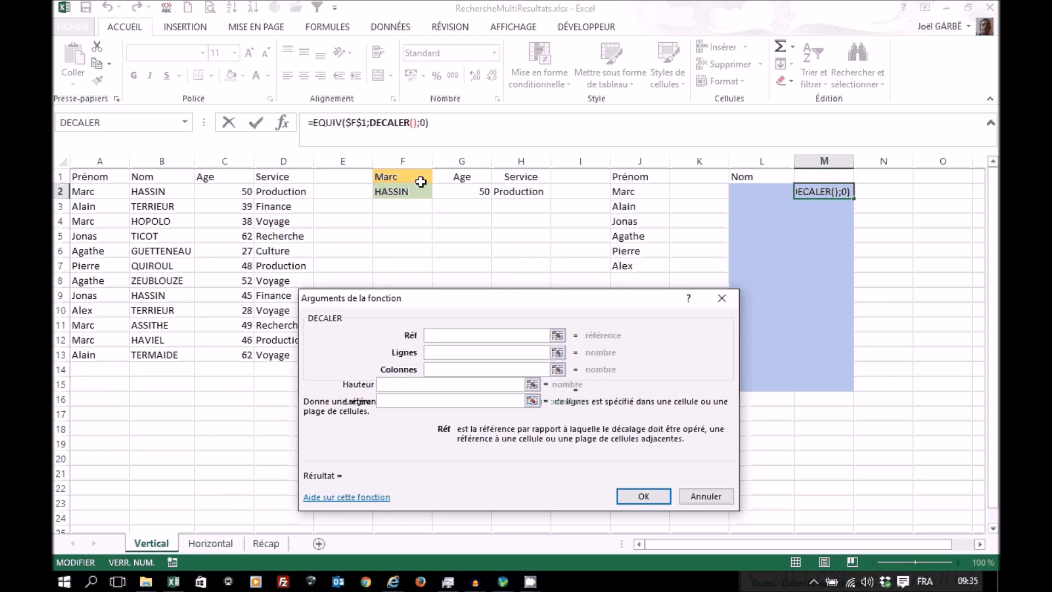
{"action": "left_click", "coordinate": [323, 121]}
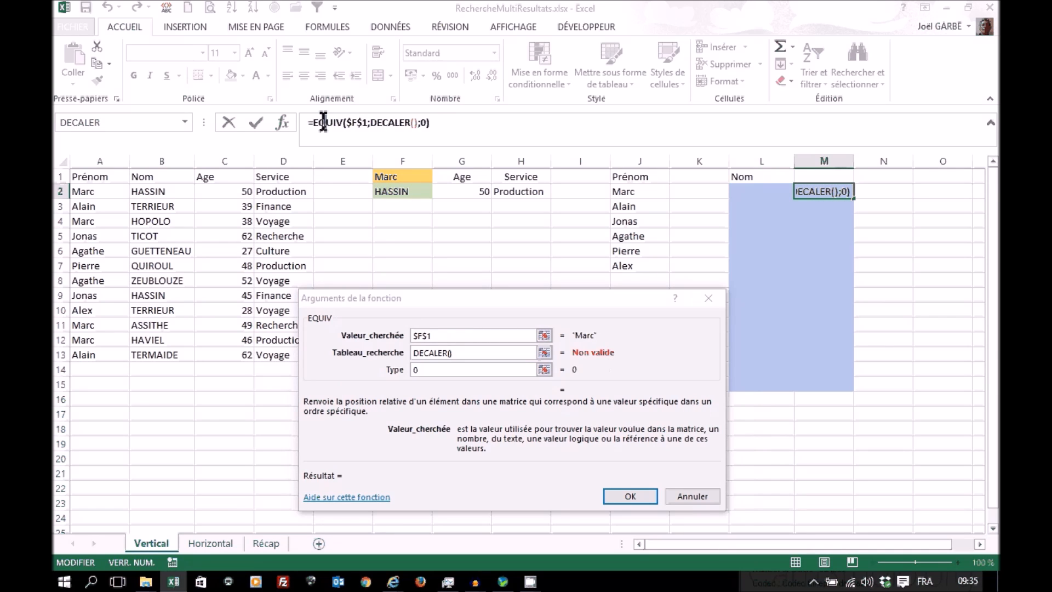
{"action": "left_click", "coordinate": [393, 121]}
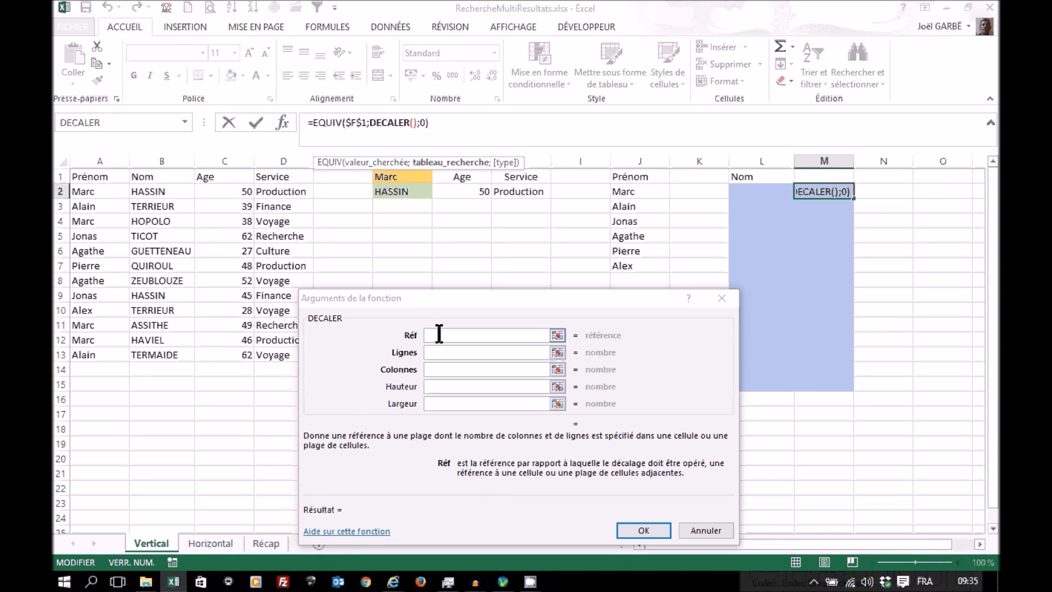
Step: Set DECALER's reference to the absolute cell $A$1 and its row offset to cell M1
{"action": "left_click", "coordinate": [439, 335]}
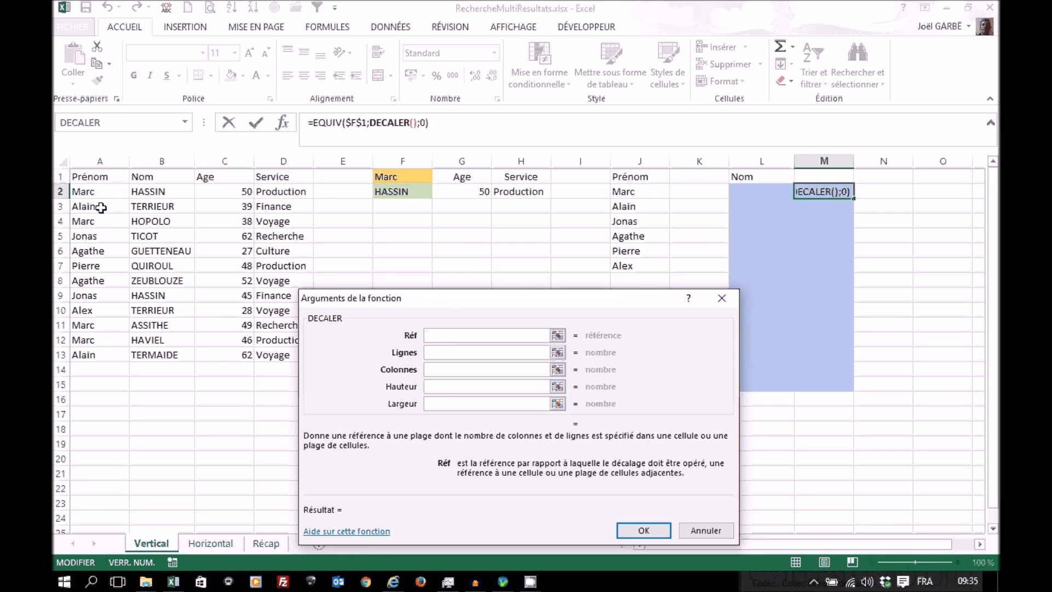
{"action": "left_click", "coordinate": [94, 174]}
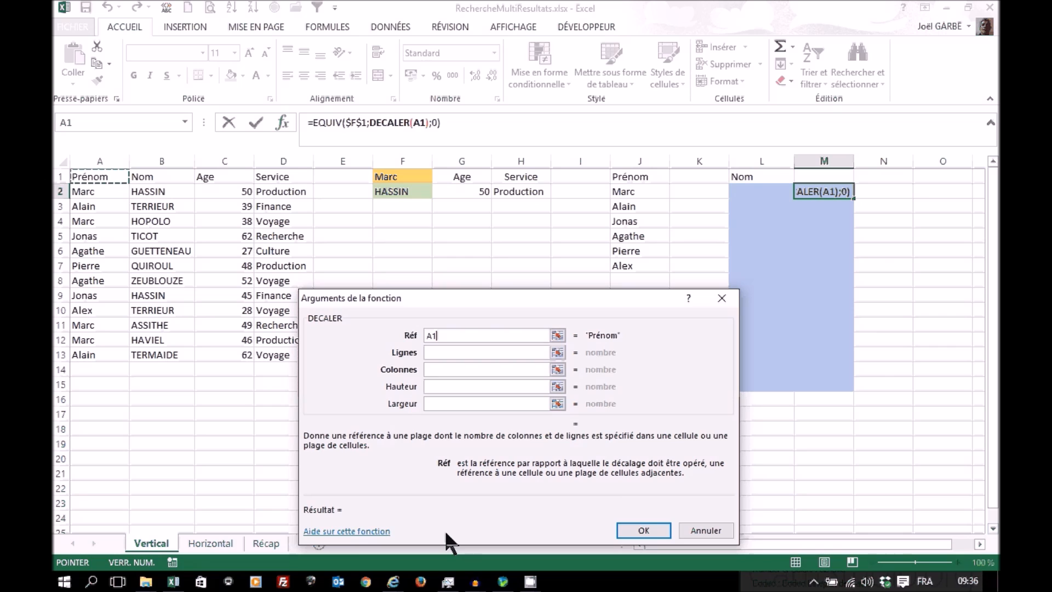
{"action": "key", "text": "F4"}
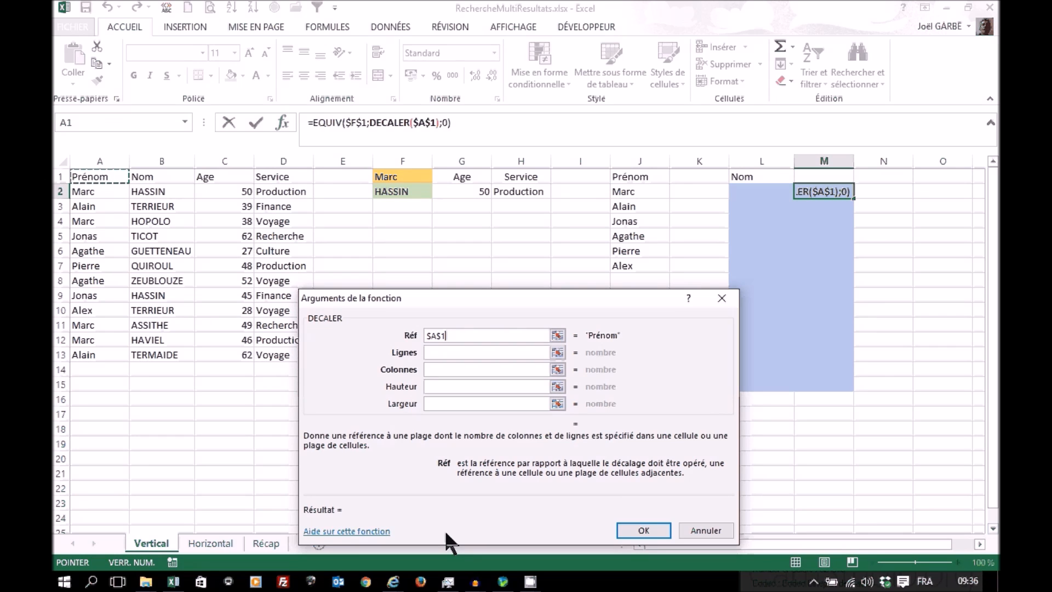
{"action": "left_click", "coordinate": [448, 352]}
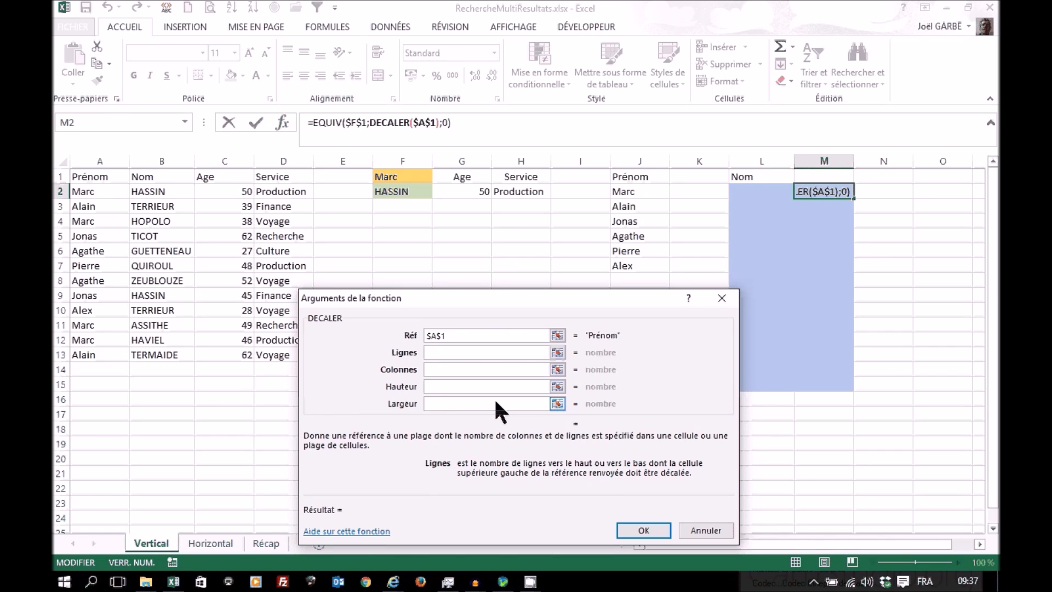
{"action": "left_click", "coordinate": [819, 174]}
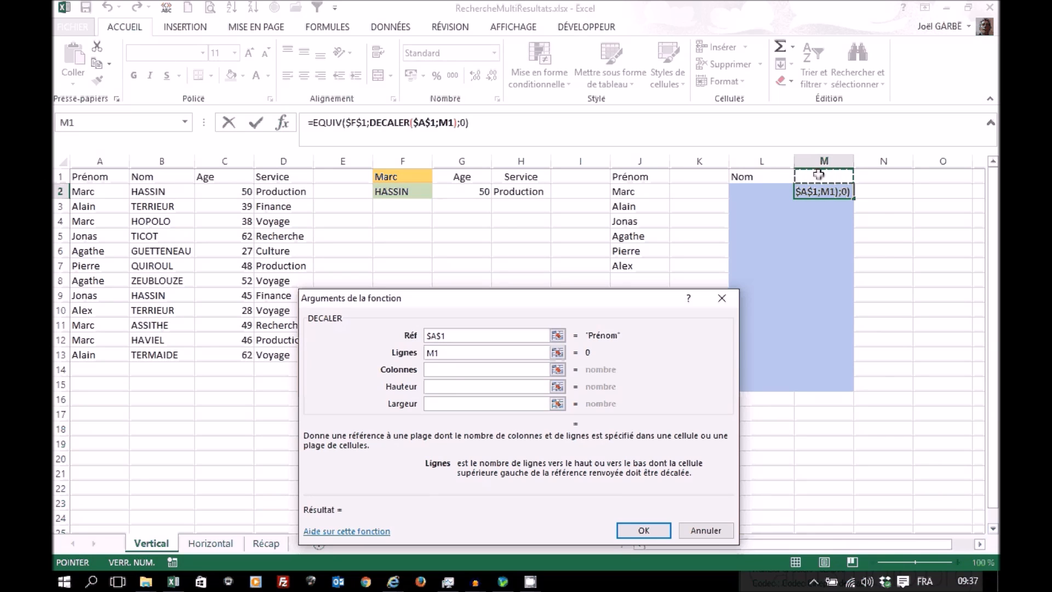
Step: Set DECALER's column offset to 0 and its width to 1
{"action": "left_click", "coordinate": [455, 370]}
{"action": "type", "text": "0"}
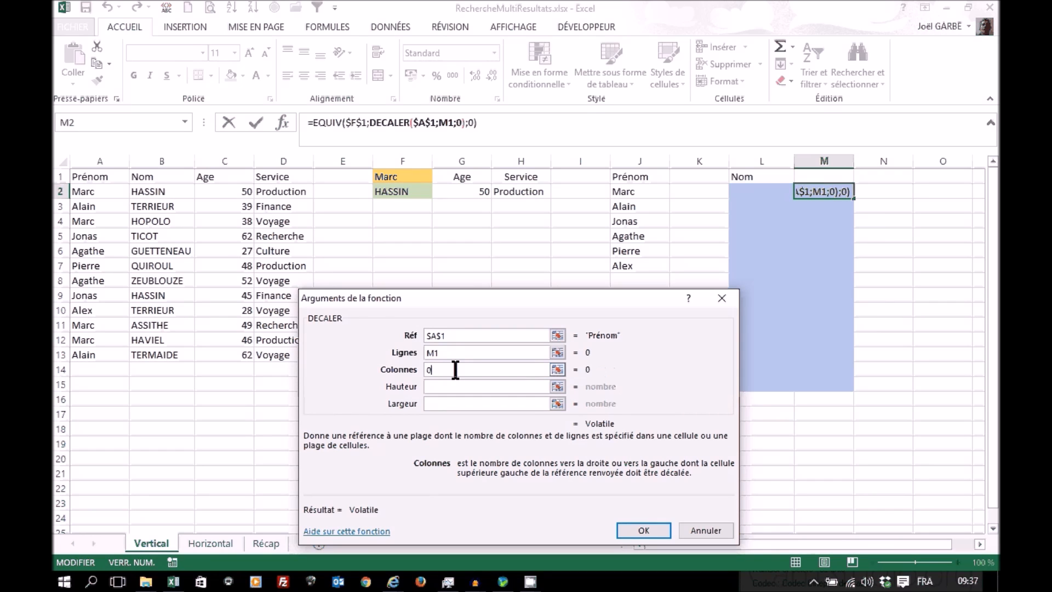
{"action": "left_click", "coordinate": [438, 404]}
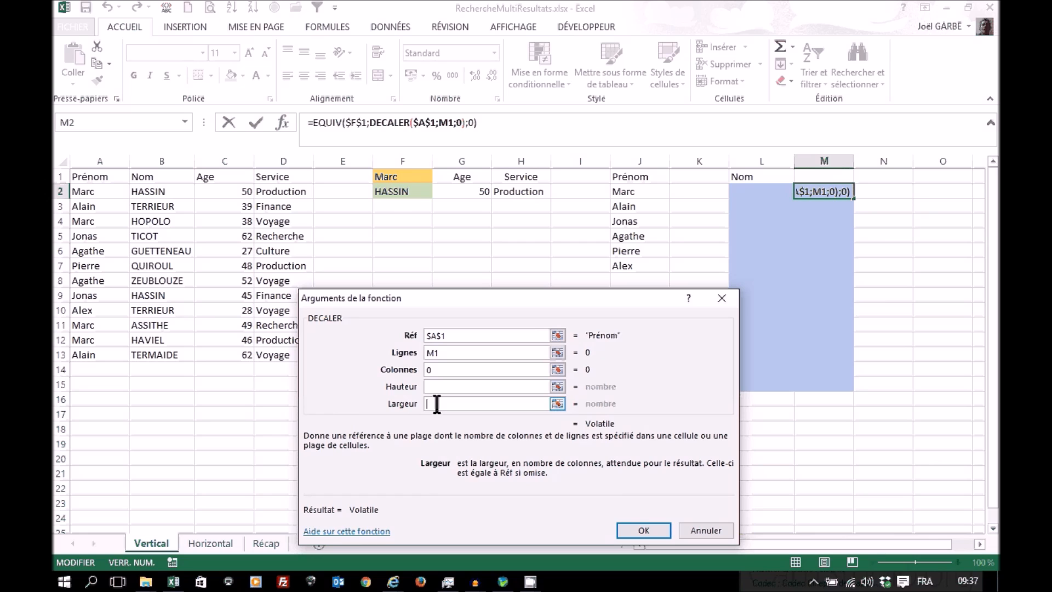
{"action": "type", "text": "1"}
Step: Nest the NBVAL function in DECALER's height argument, with the whole column A (A:A) as its first value
{"action": "left_click", "coordinate": [437, 387]}
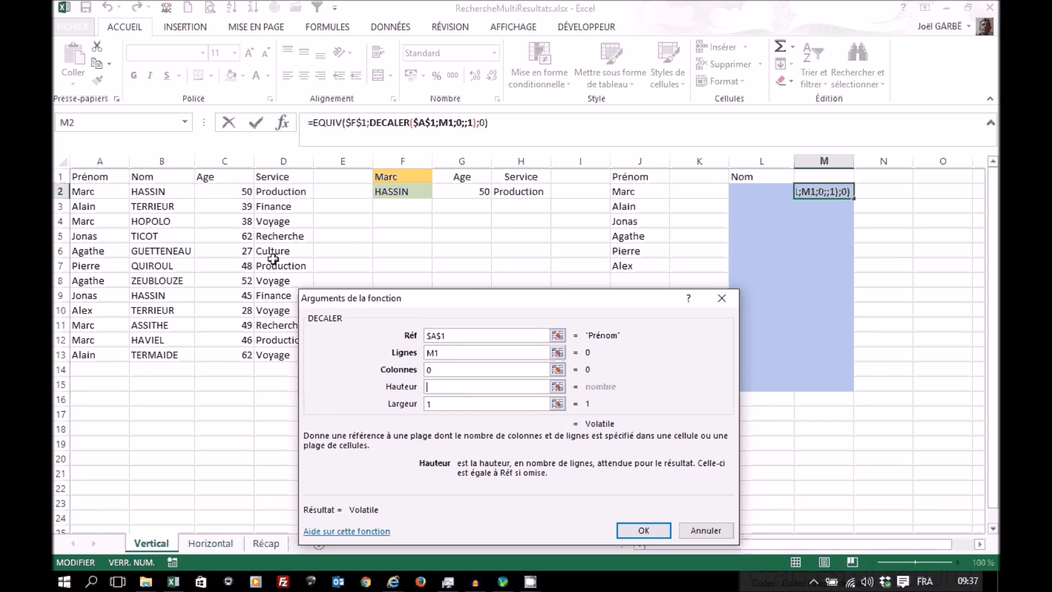
{"action": "left_click", "coordinate": [185, 122]}
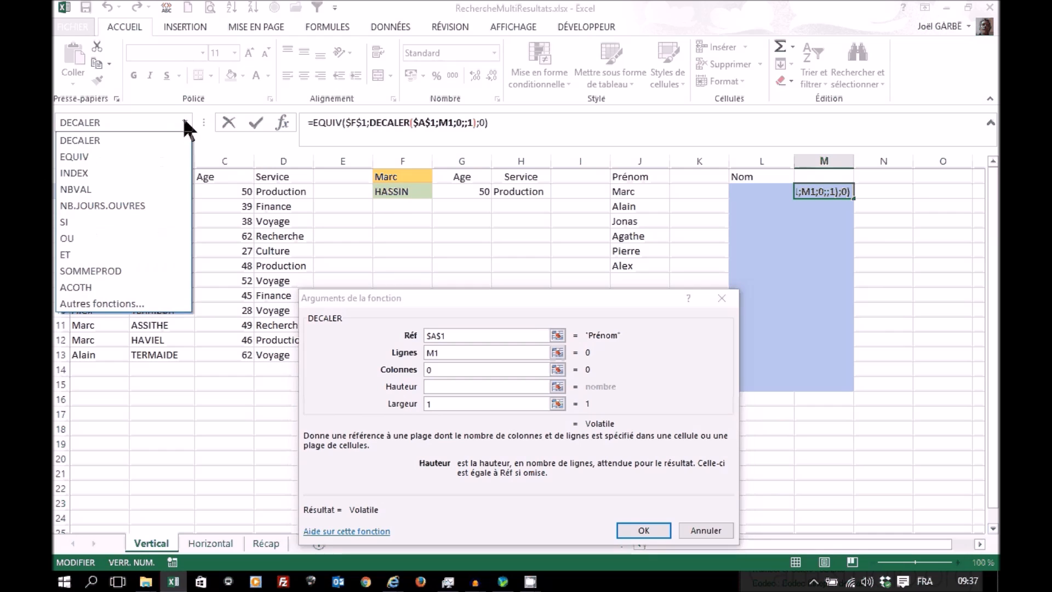
{"action": "left_click", "coordinate": [116, 301]}
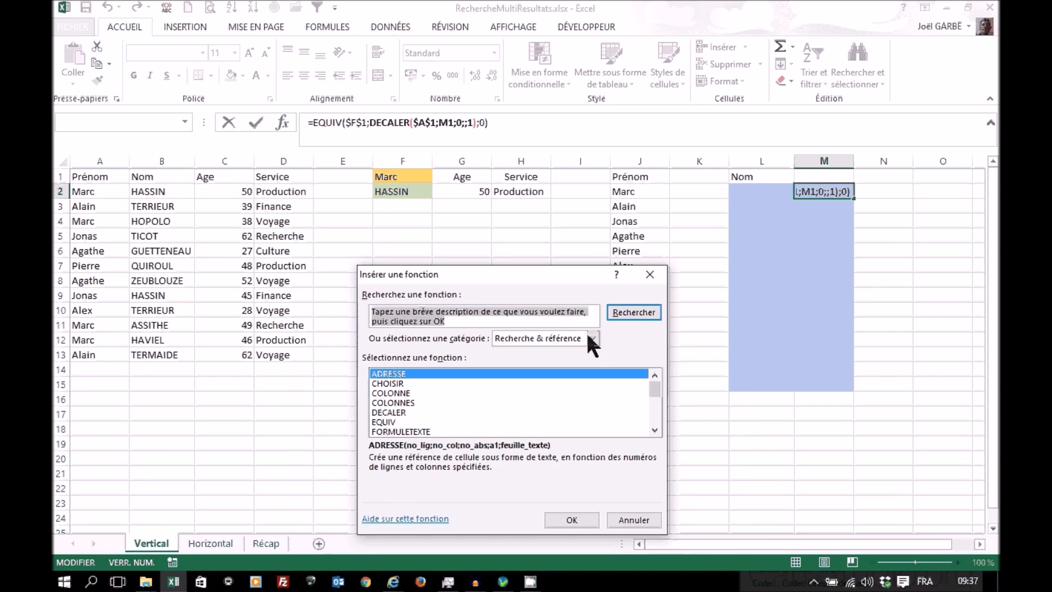
{"action": "left_click", "coordinate": [591, 338]}
{"action": "left_click", "coordinate": [649, 395]}
{"action": "left_click_drag", "start_coordinate": [653, 391], "coordinate": [653, 411]}
{"action": "double_click", "coordinate": [404, 402]}
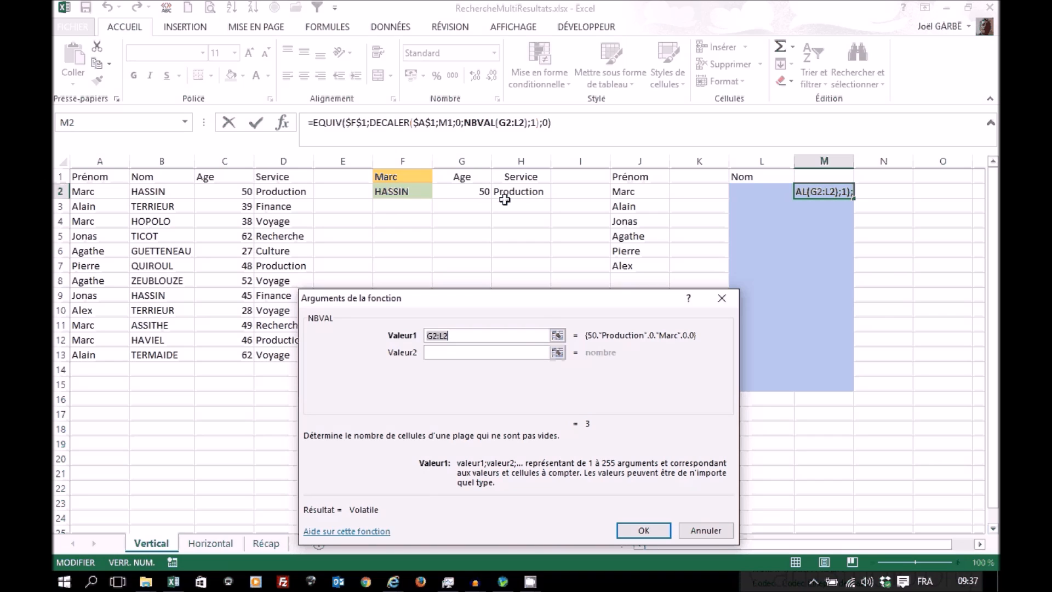
{"action": "left_click", "coordinate": [92, 159]}
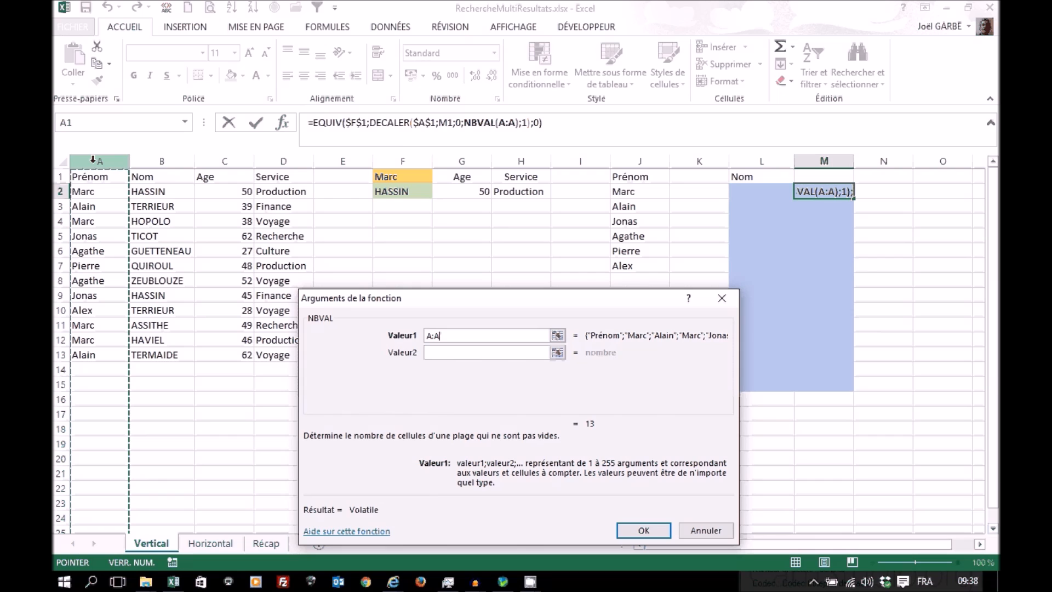
Step: Set DECALER's height argument to NBVAL(A:A)-M1 and validate the nested EQUIV formula in M2
{"action": "left_click", "coordinate": [387, 123]}
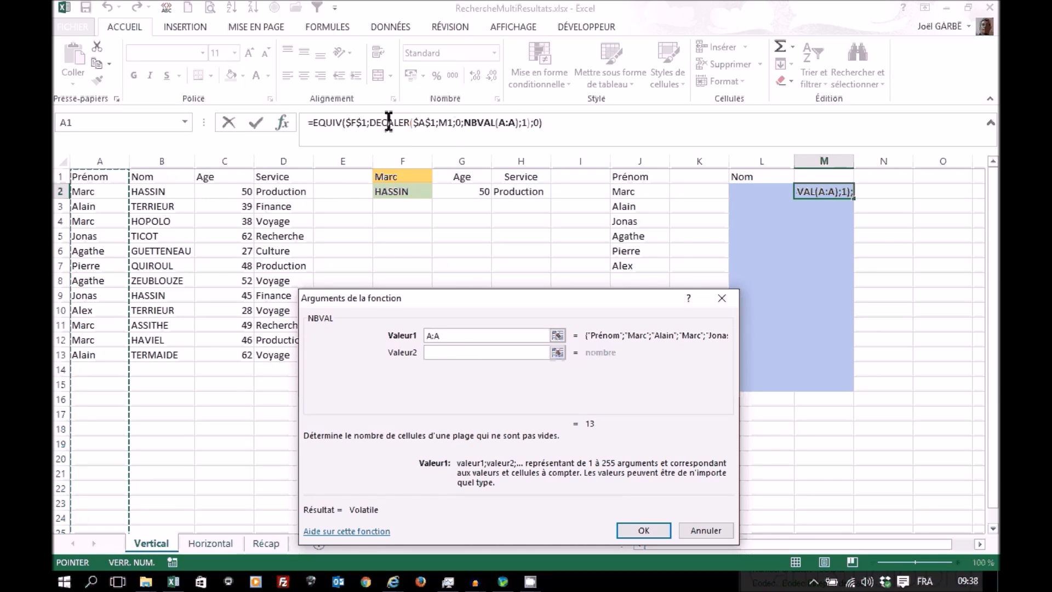
{"action": "left_click", "coordinate": [497, 387]}
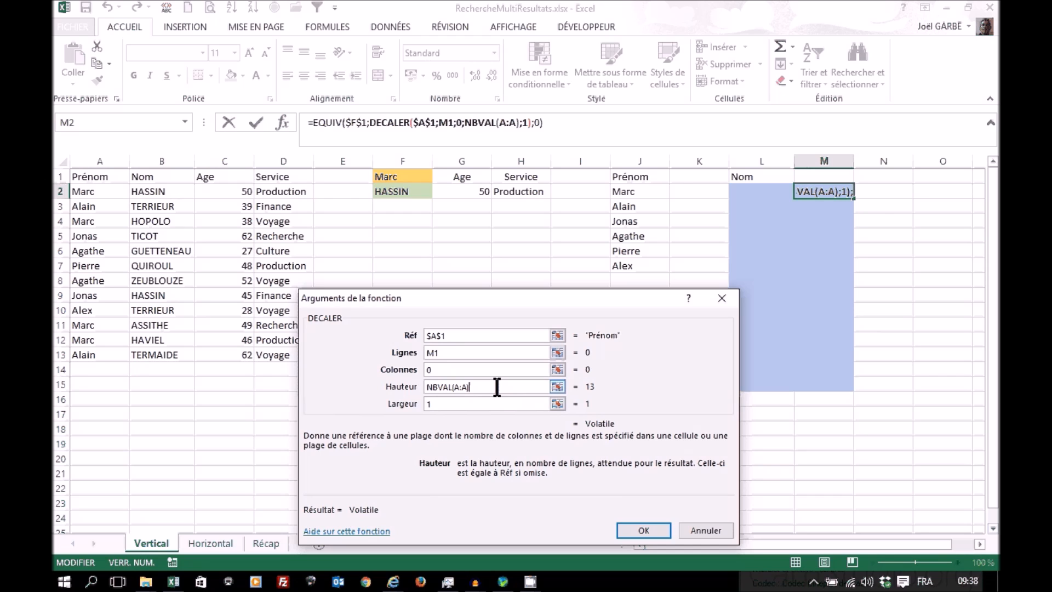
{"action": "type", "text": "-"}
{"action": "left_click", "coordinate": [814, 174]}
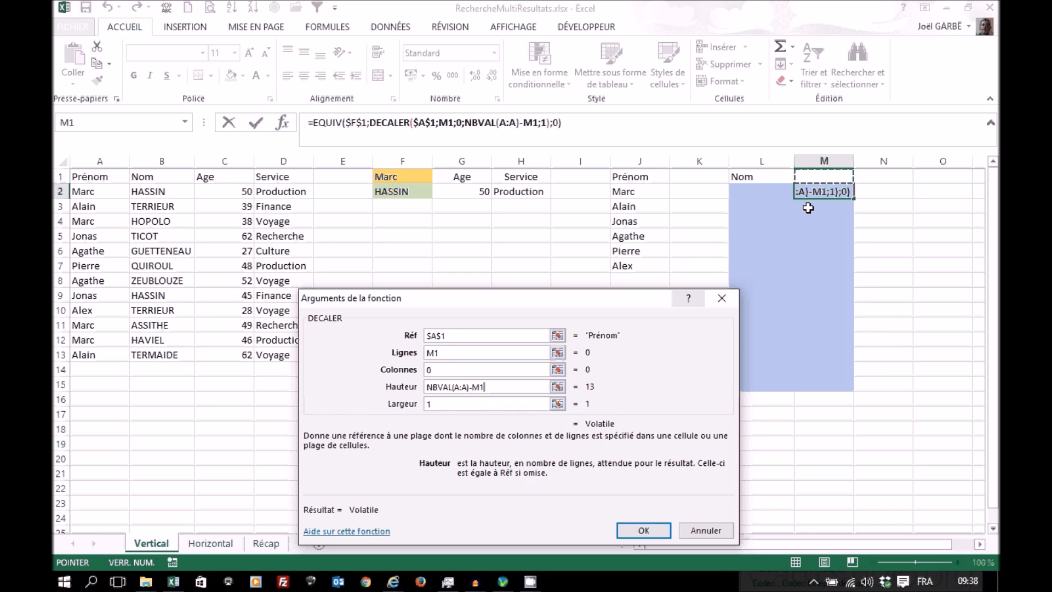
{"action": "left_click", "coordinate": [632, 529]}
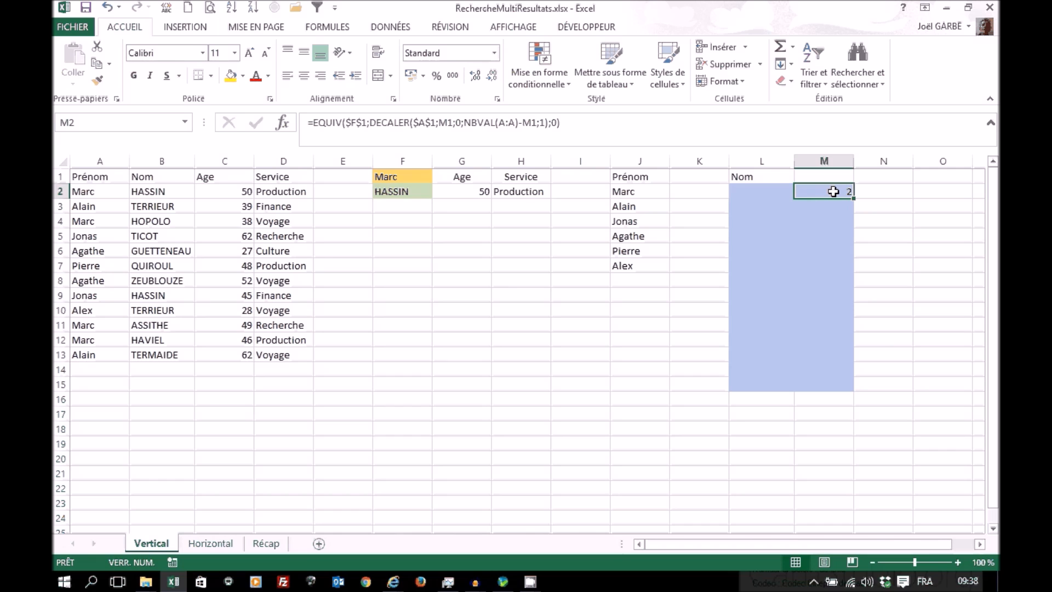
Step: Insert the INDEX function in L2, using the matrice;no_lig;no_col argument list
{"action": "key", "text": "shift+Tab"}
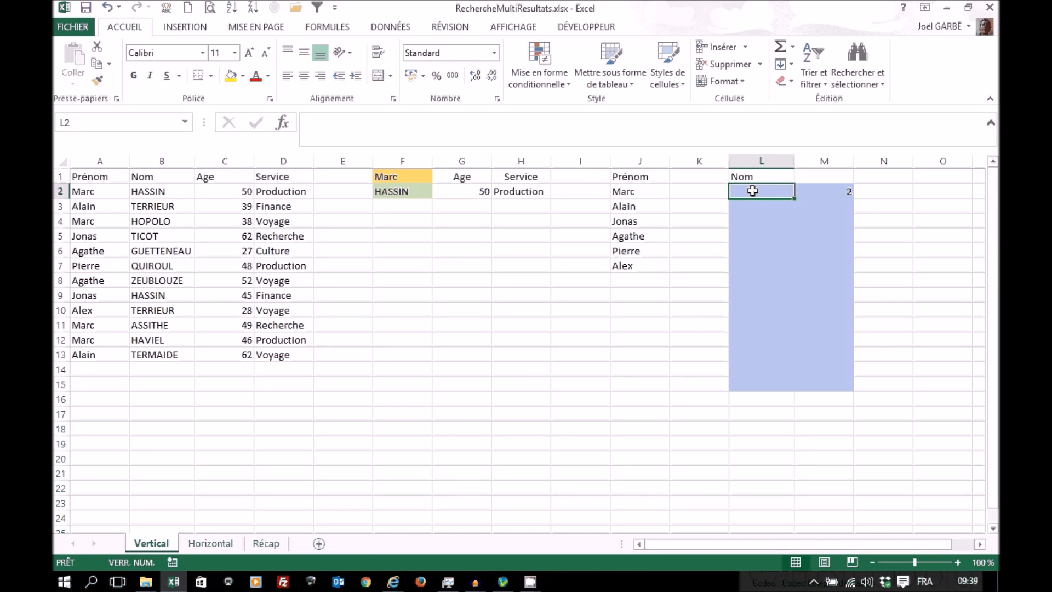
{"action": "left_click", "coordinate": [283, 122]}
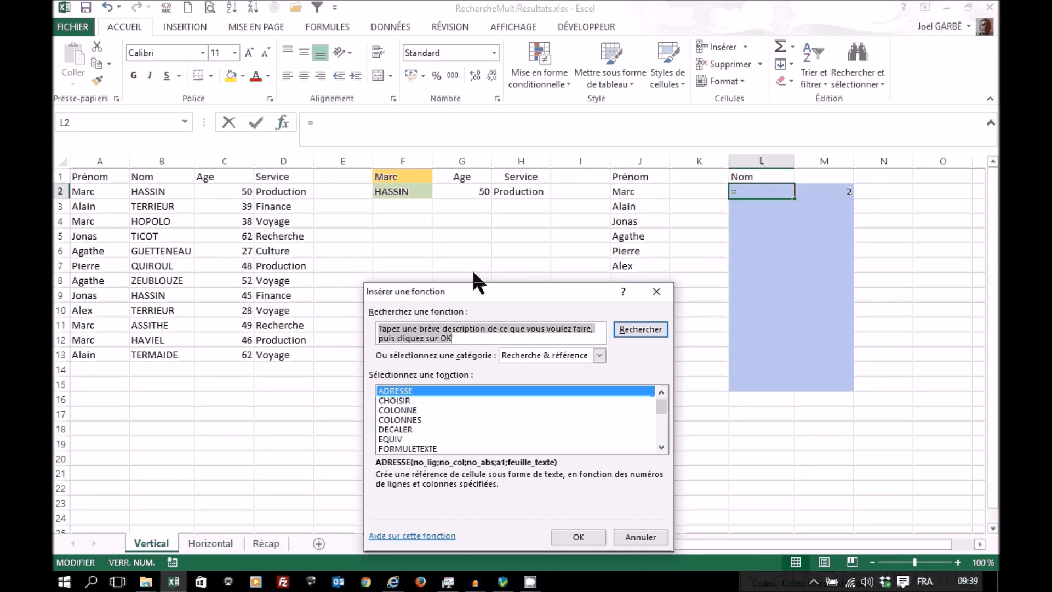
{"action": "left_click", "coordinate": [661, 425]}
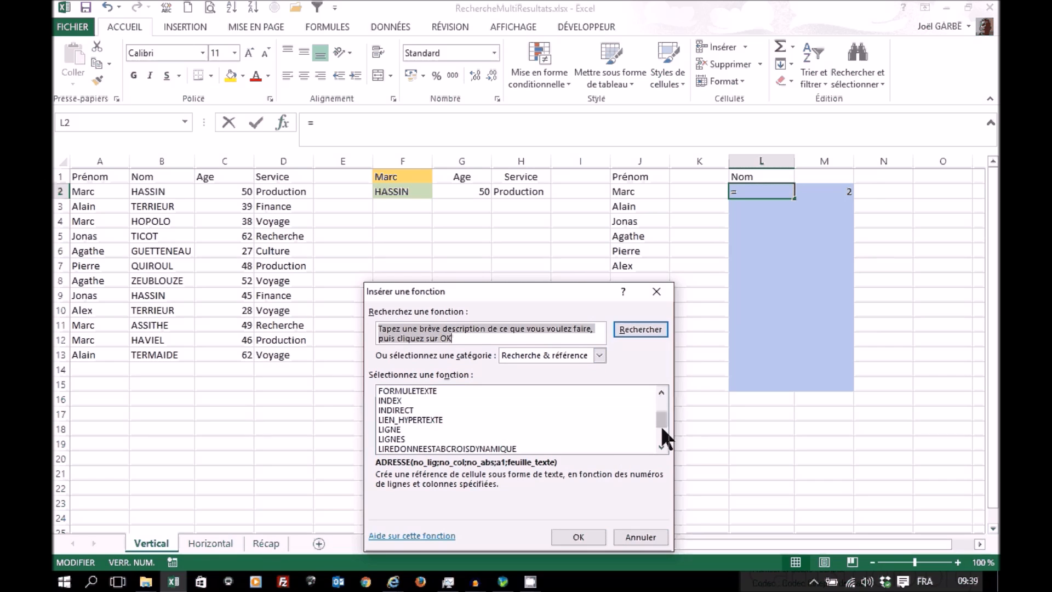
{"action": "double_click", "coordinate": [394, 401]}
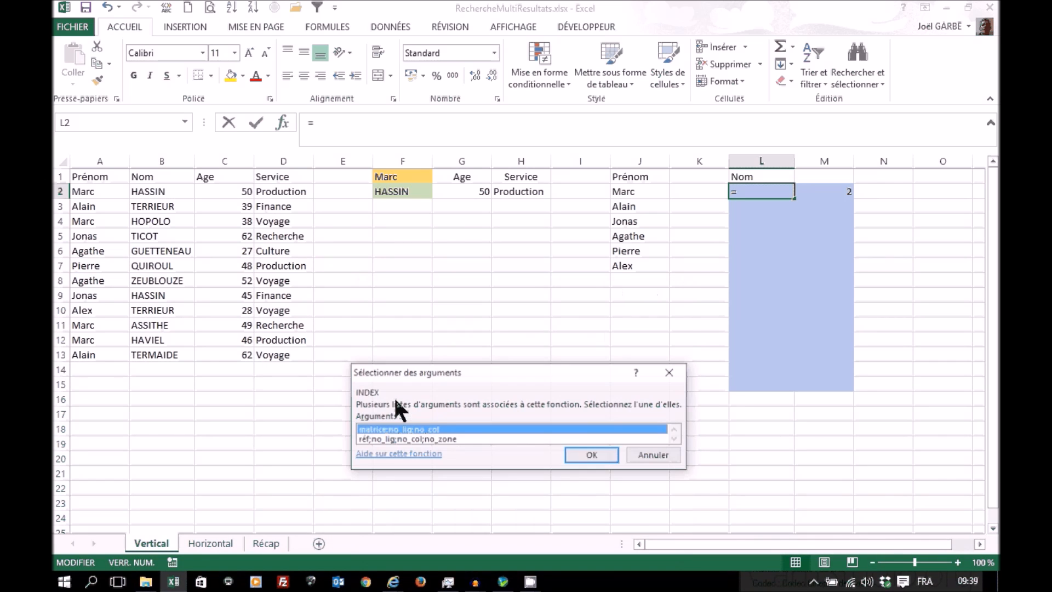
{"action": "left_click", "coordinate": [607, 452]}
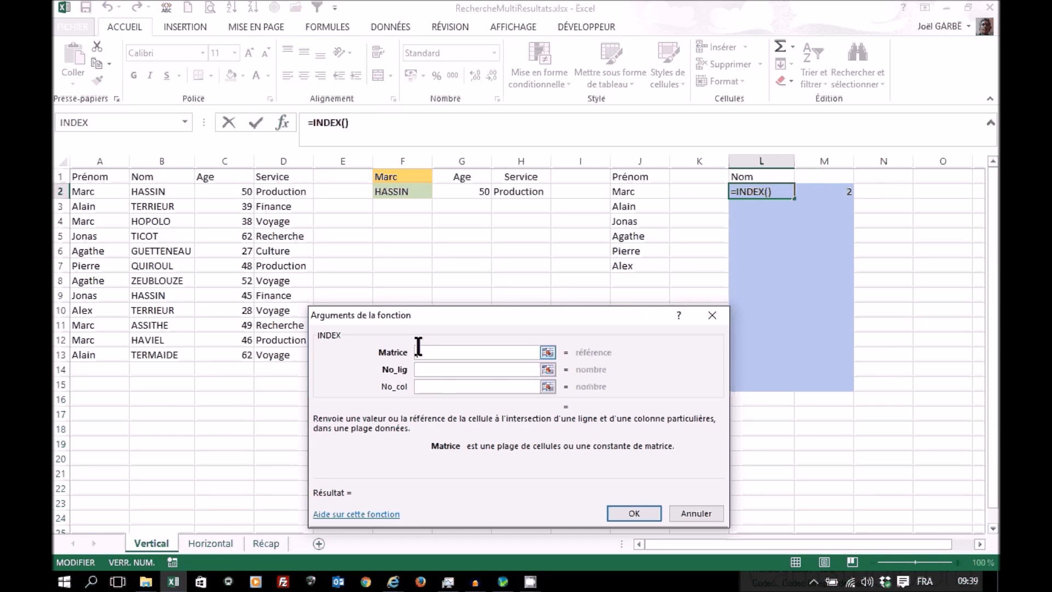
Step: Set INDEX's array to B:B, its row number to M2 and its column number to 1, and validate the formula
{"action": "left_click", "coordinate": [160, 161]}
{"action": "left_click", "coordinate": [432, 370]}
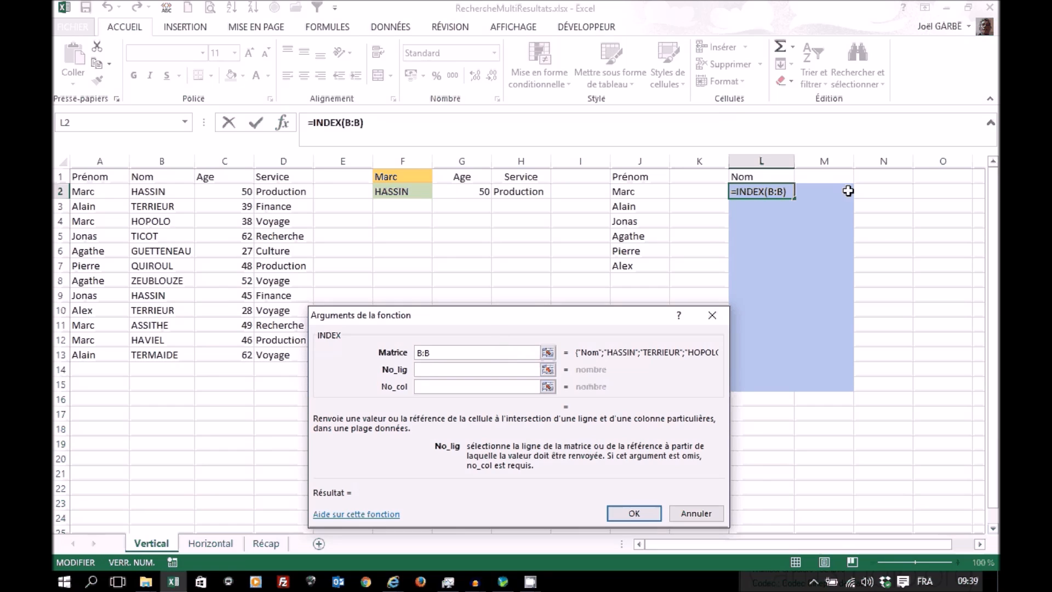
{"action": "left_click", "coordinate": [848, 190]}
{"action": "left_click", "coordinate": [457, 387]}
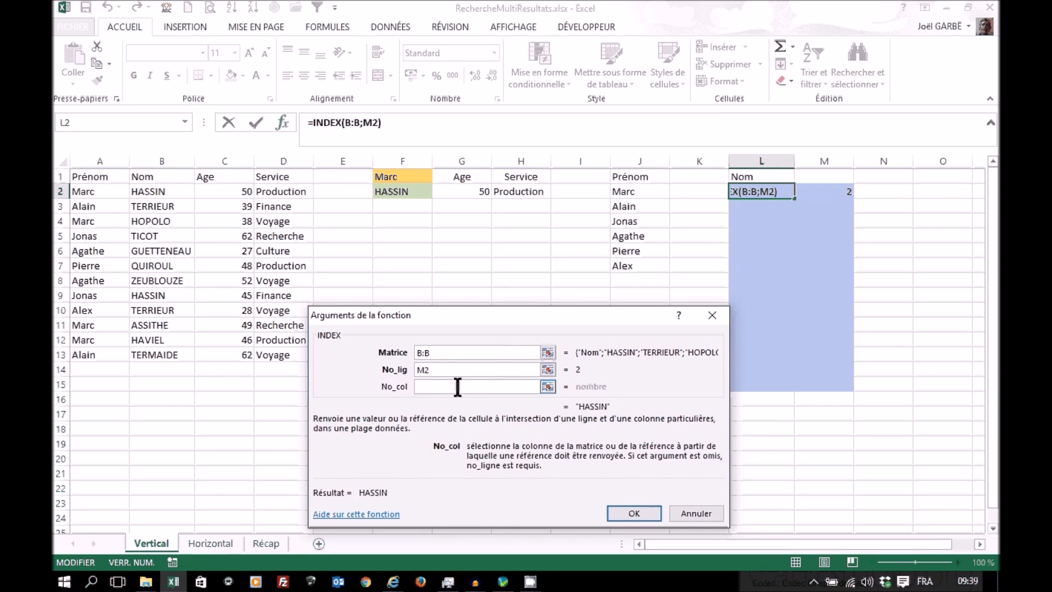
{"action": "type", "text": "1"}
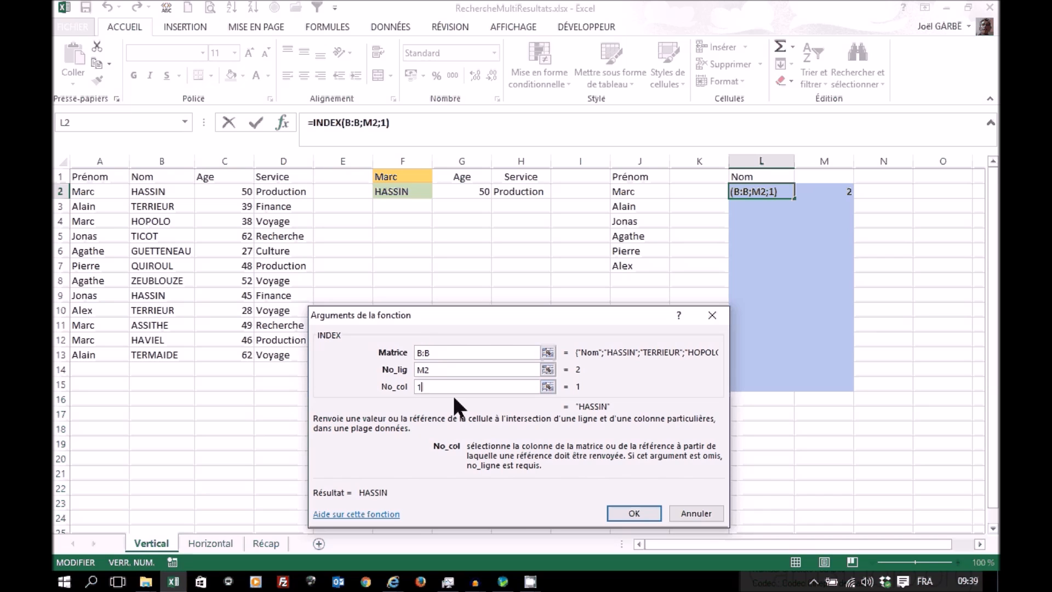
{"action": "left_click", "coordinate": [633, 514]}
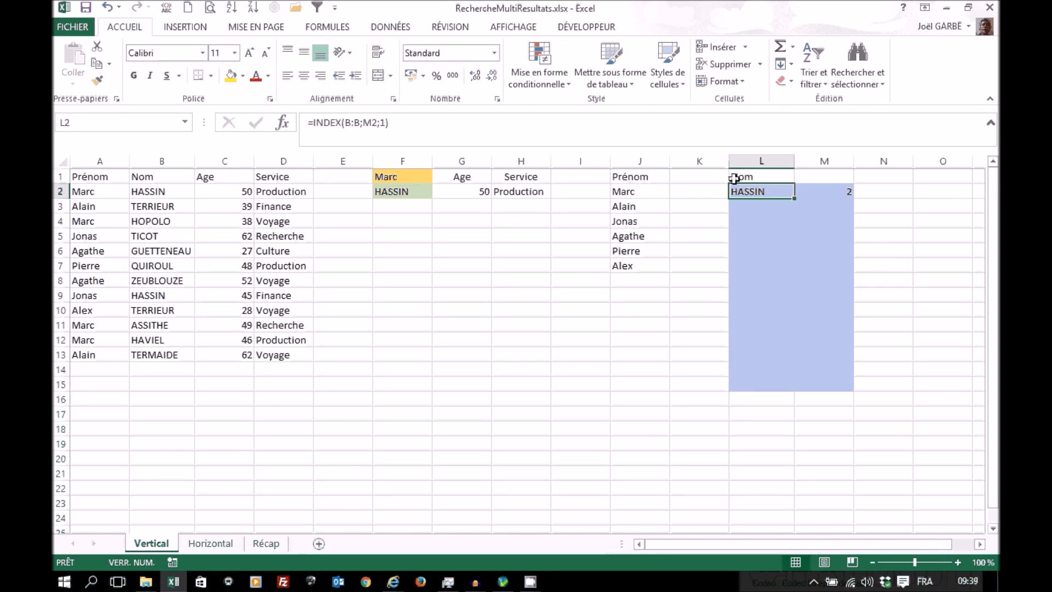
Step: Copy the EQUIV formula from M2 down to M15 and check the copied formula in M3 against the first-name column
{"action": "left_click", "coordinate": [834, 190]}
{"action": "left_click_drag", "start_coordinate": [854, 199], "coordinate": [861, 389]}
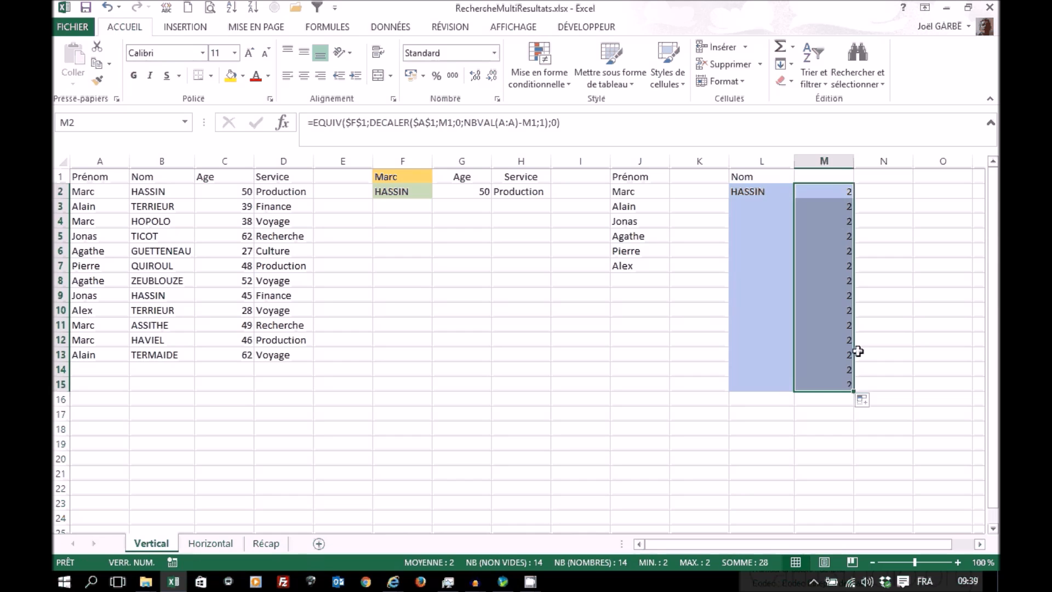
{"action": "left_click", "coordinate": [843, 189]}
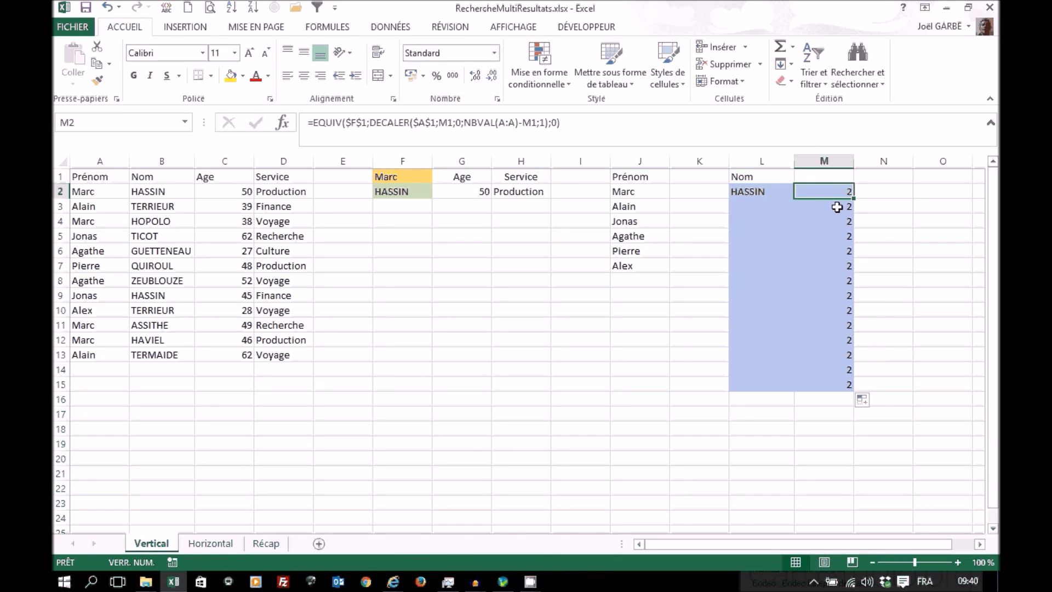
{"action": "left_click", "coordinate": [837, 206]}
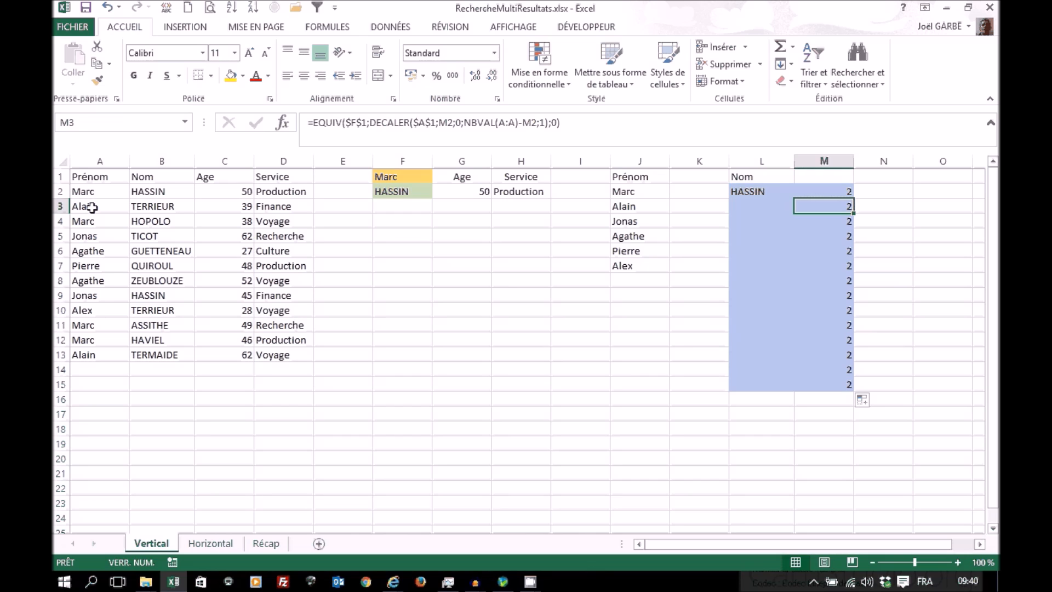
{"action": "left_click", "coordinate": [92, 207]}
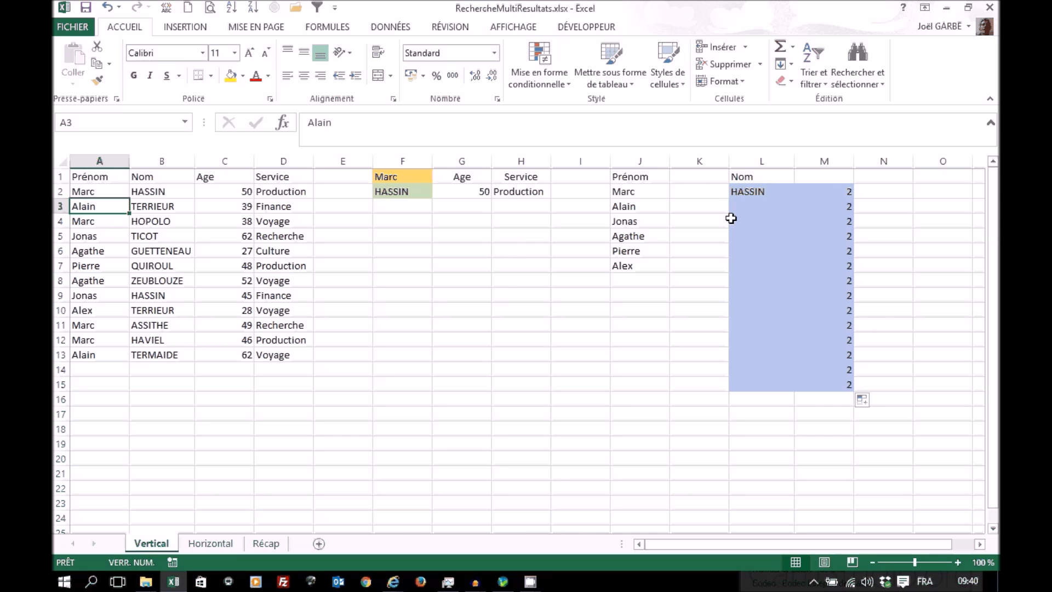
Step: Copy the INDEX formula from L2 down to L15 and compare the EQUIV formulas in M2 and M3
{"action": "left_click", "coordinate": [764, 192]}
{"action": "left_click_drag", "start_coordinate": [794, 198], "coordinate": [794, 390]}
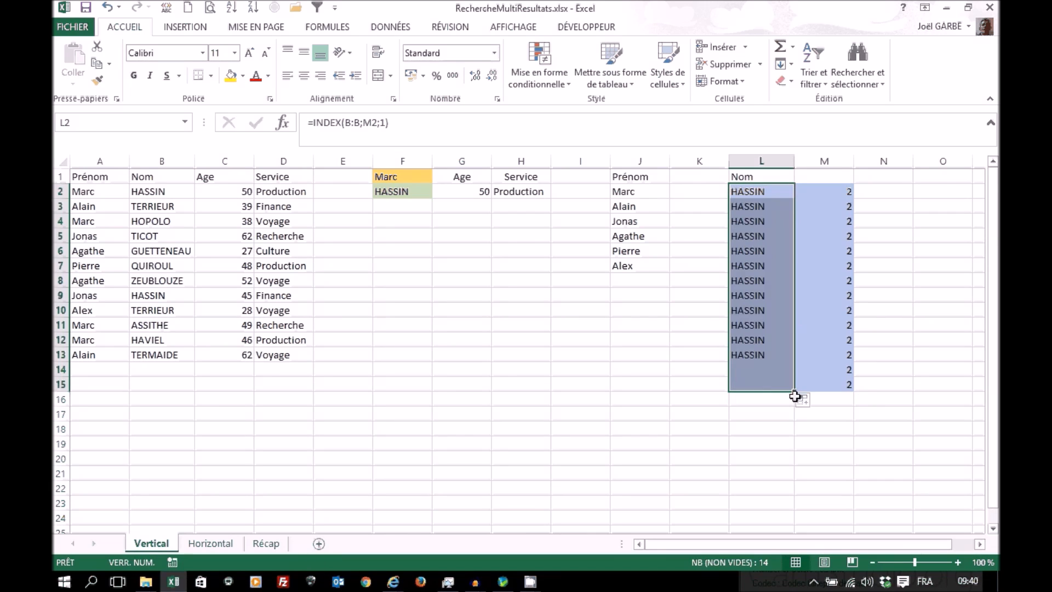
{"action": "left_click", "coordinate": [811, 192]}
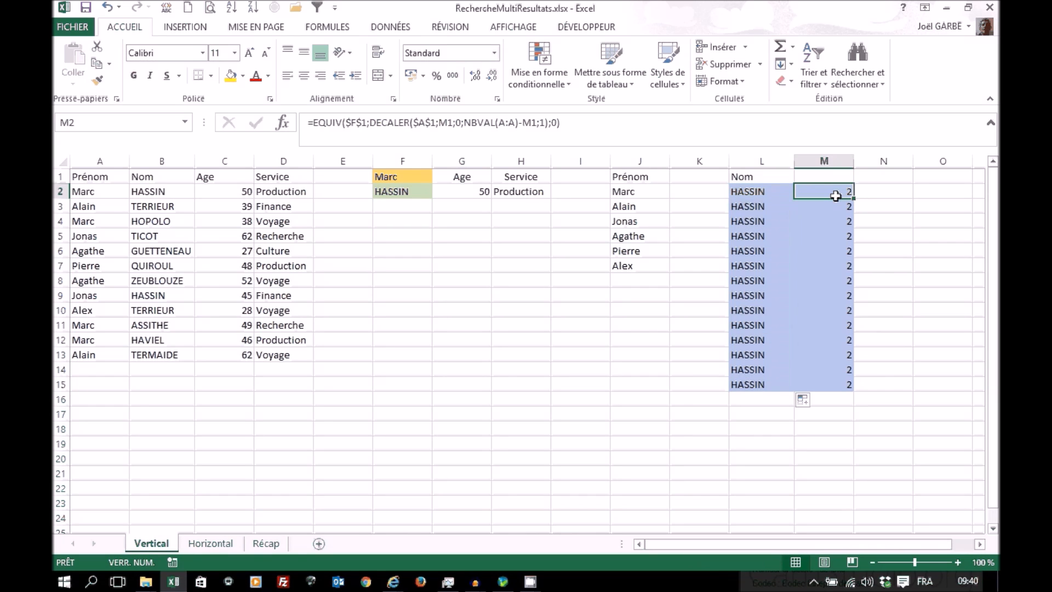
{"action": "left_click", "coordinate": [833, 205]}
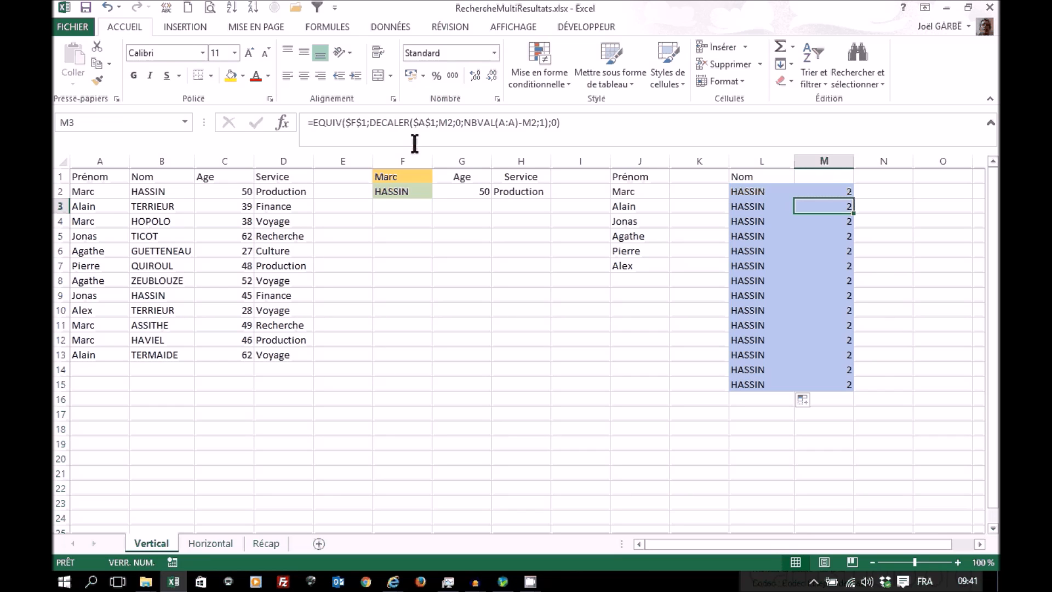
Step: Examine the DECALER arguments of M3's formula against the data in column A, leaving the formula as it is
{"action": "left_click", "coordinate": [379, 123]}
{"action": "left_click", "coordinate": [283, 123]}
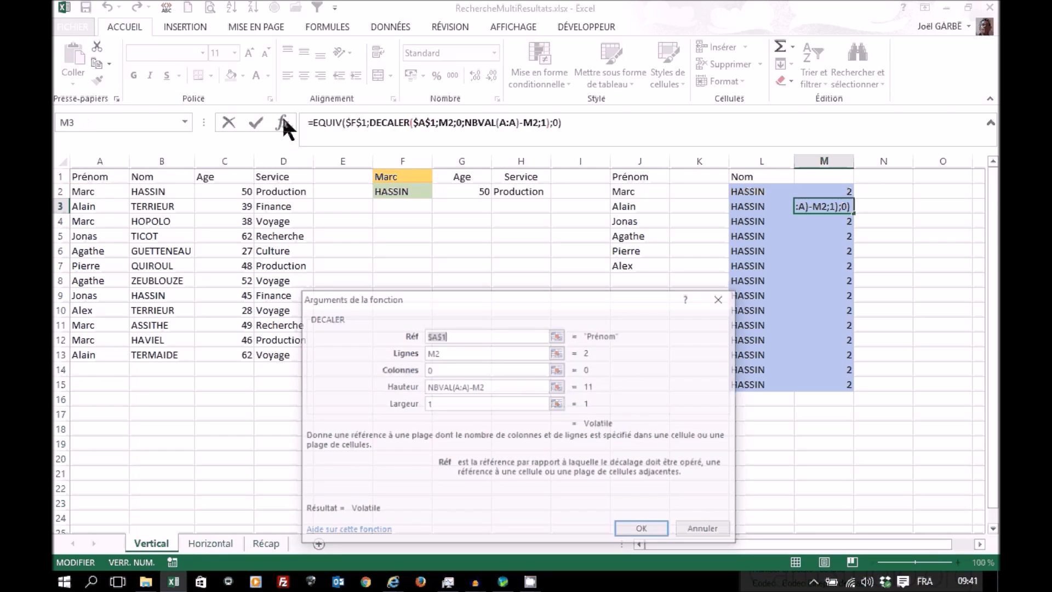
{"action": "left_click_drag", "start_coordinate": [433, 300], "coordinate": [360, 237]}
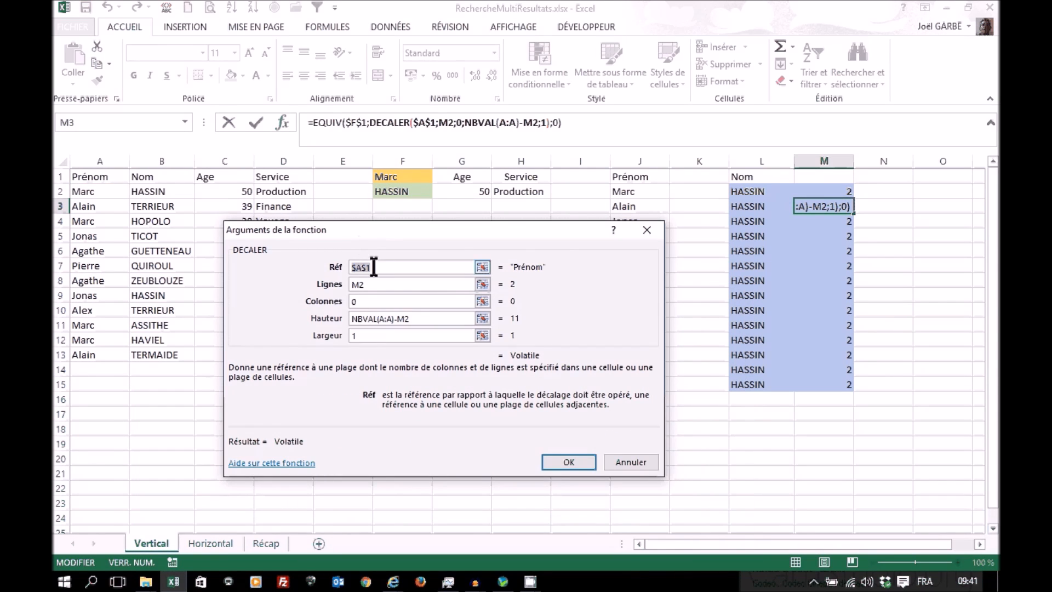
{"action": "left_click", "coordinate": [373, 267]}
{"action": "left_click", "coordinate": [379, 284]}
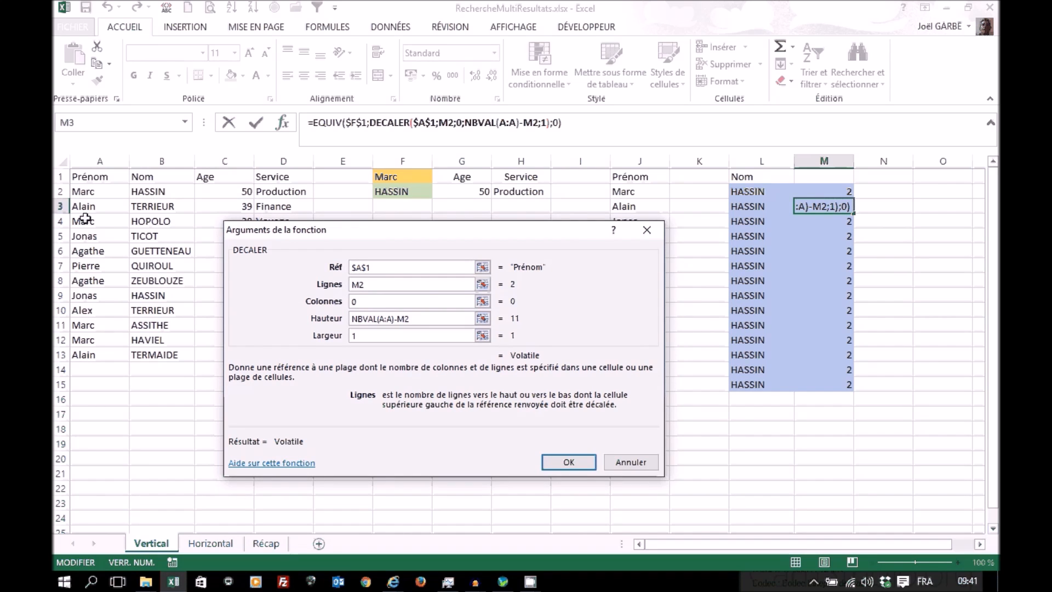
{"action": "type", "text": "+"}
{"action": "left_click_drag", "start_coordinate": [85, 207], "coordinate": [87, 353]}
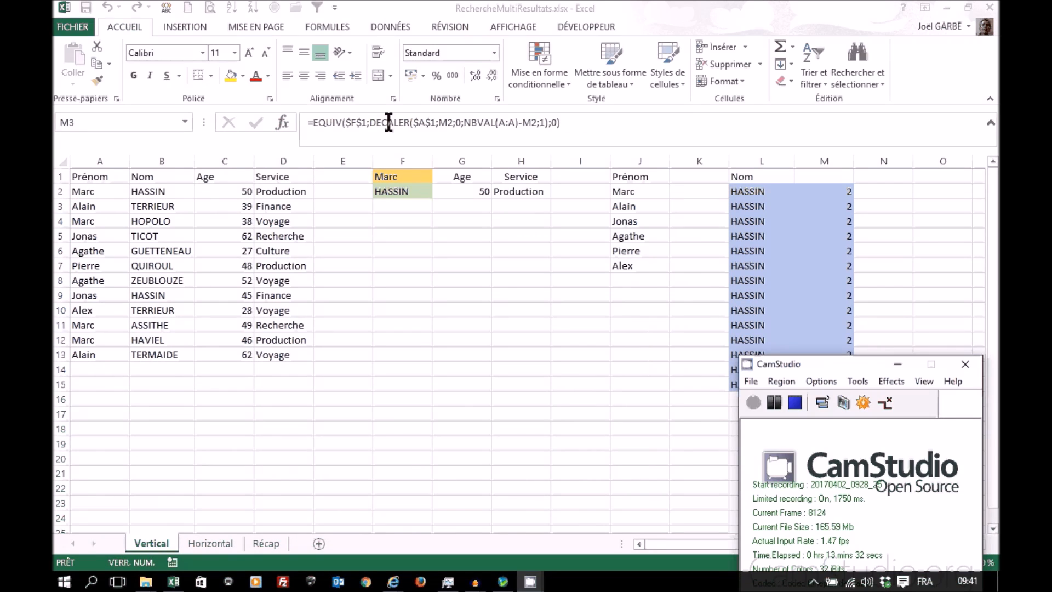
{"action": "left_click", "coordinate": [388, 122]}
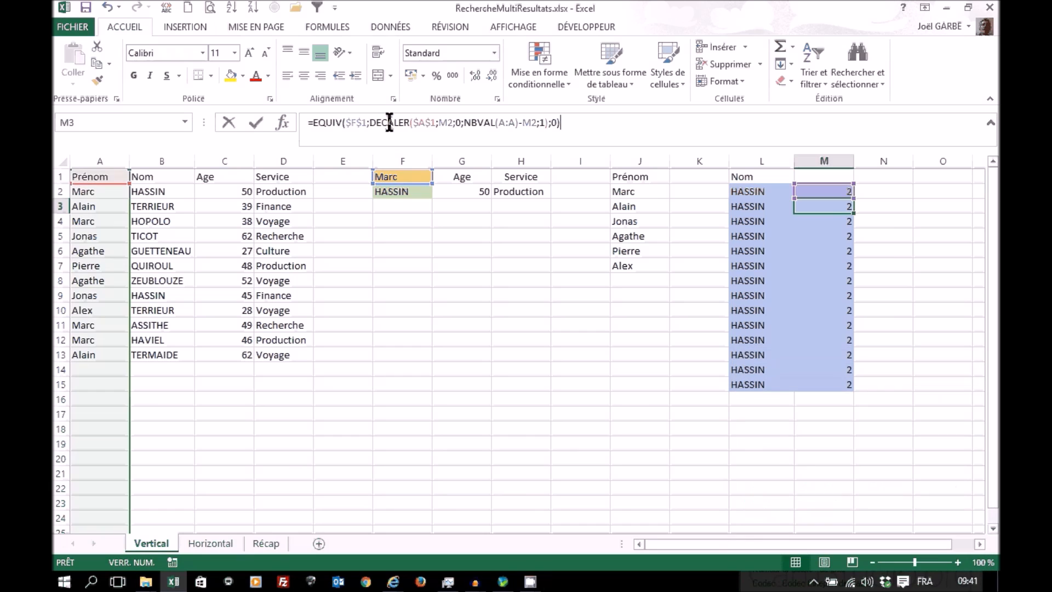
{"action": "left_click", "coordinate": [283, 121]}
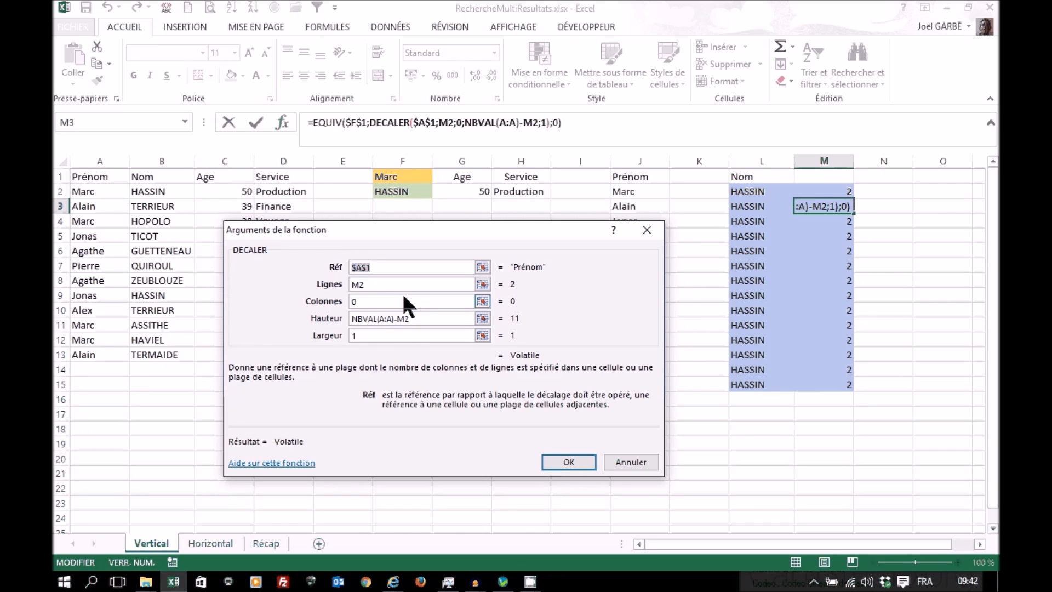
{"action": "left_click", "coordinate": [621, 458]}
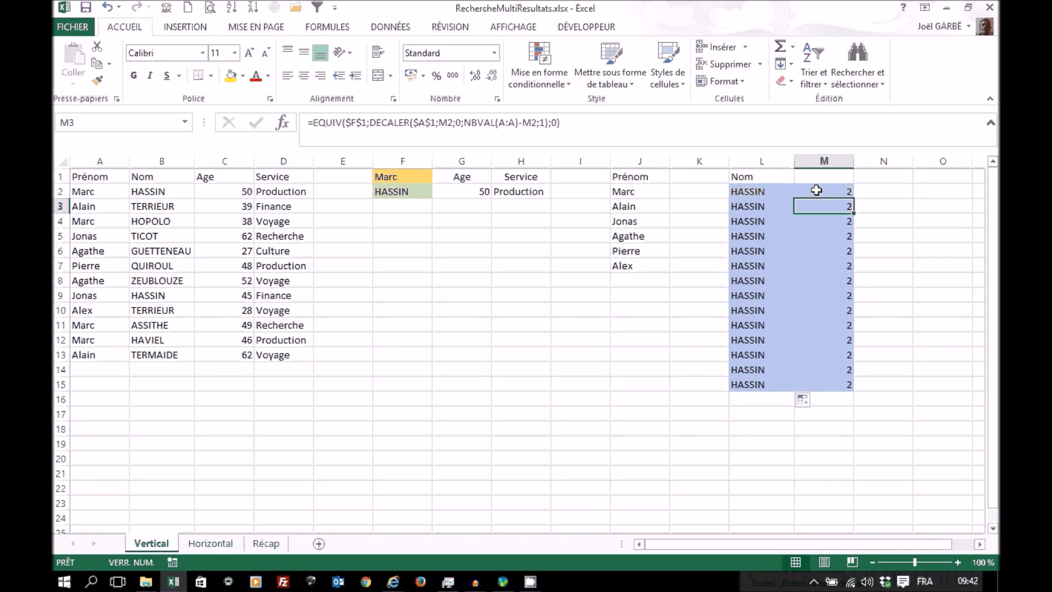
Step: Add +M1 to the end of the EQUIV formula in M2
{"action": "key", "text": "shift+Return"}
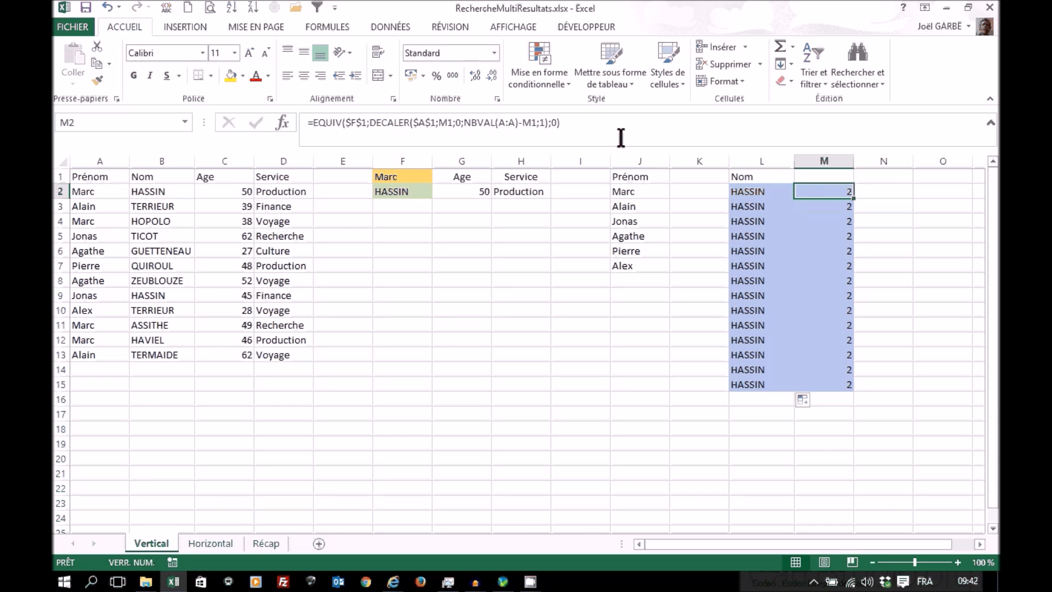
{"action": "left_click", "coordinate": [600, 122]}
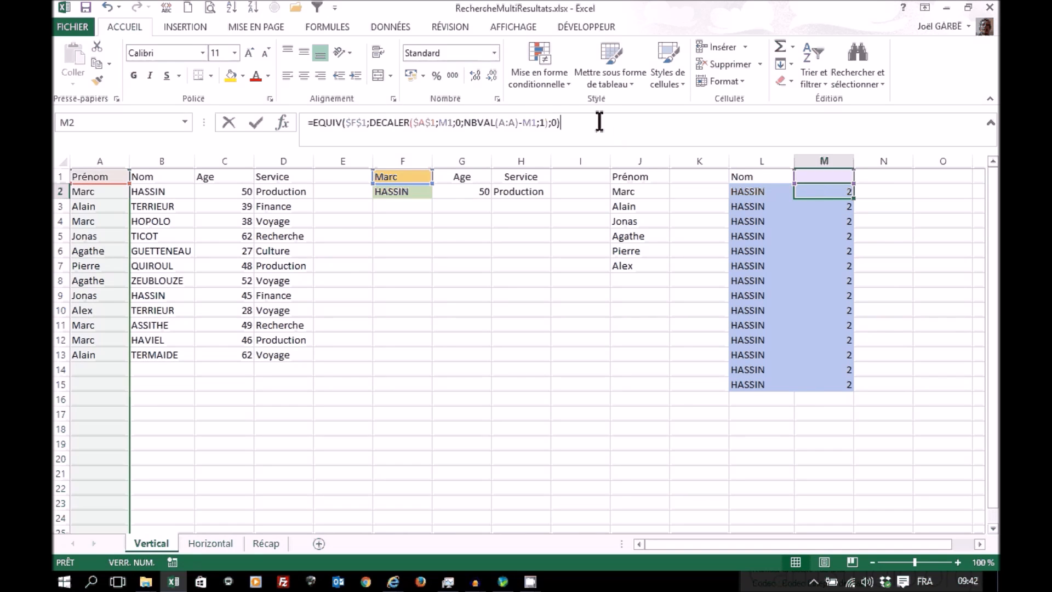
{"action": "type", "text": "+"}
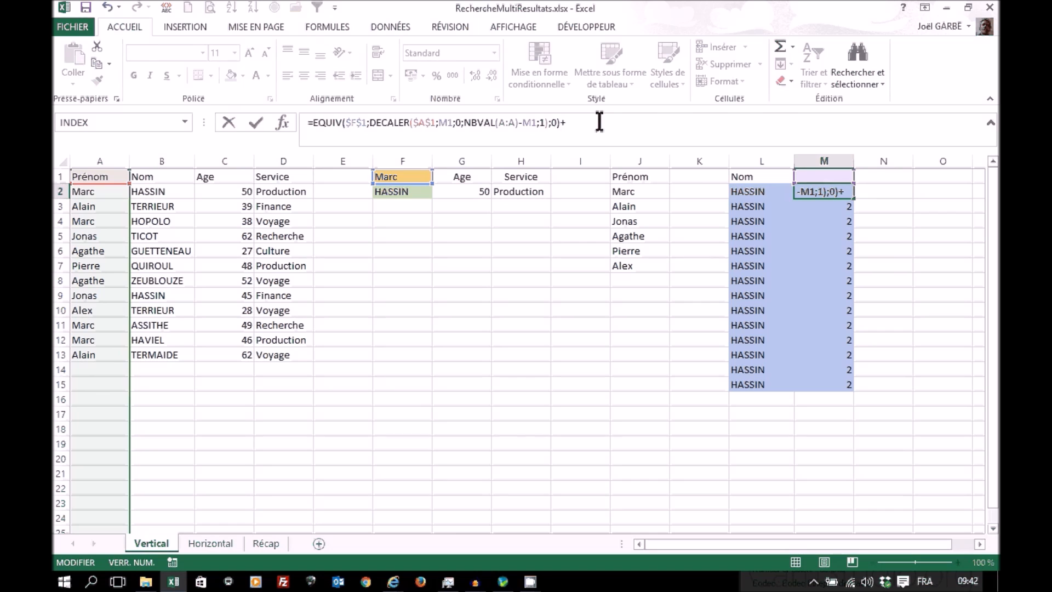
{"action": "left_click", "coordinate": [820, 174]}
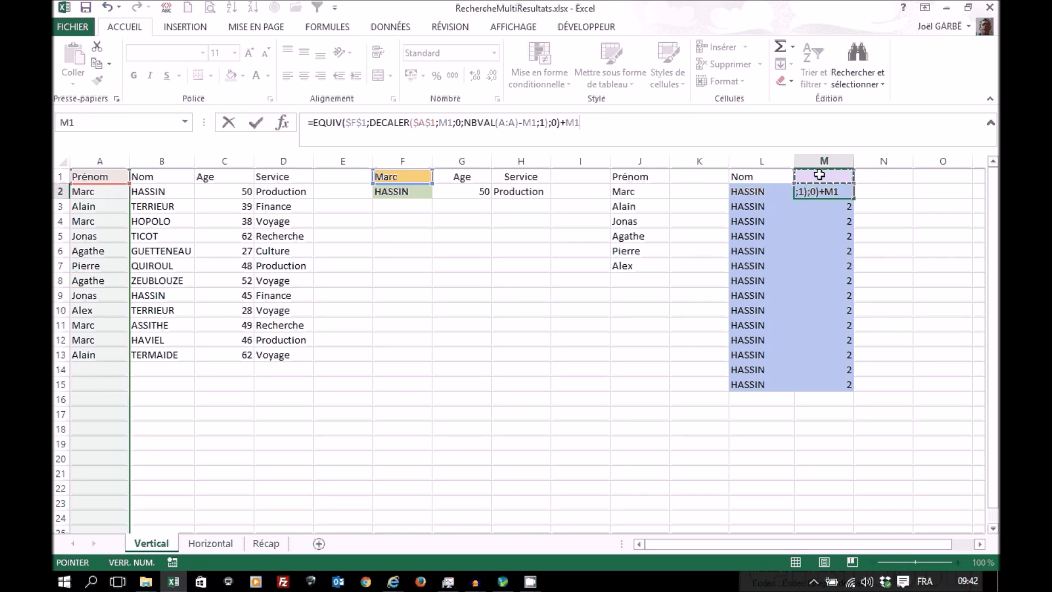
{"action": "key", "text": "ctrl+Return"}
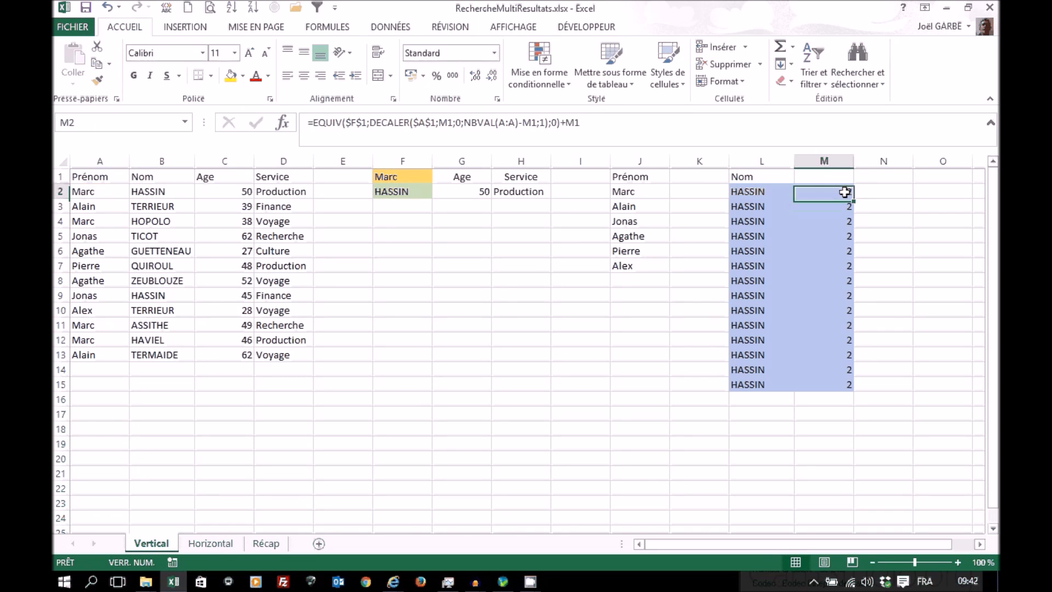
Step: Copy the extended EQUIV formula from M2 down to M15 and check the formulas in M2 and M3
{"action": "double_click", "coordinate": [855, 198]}
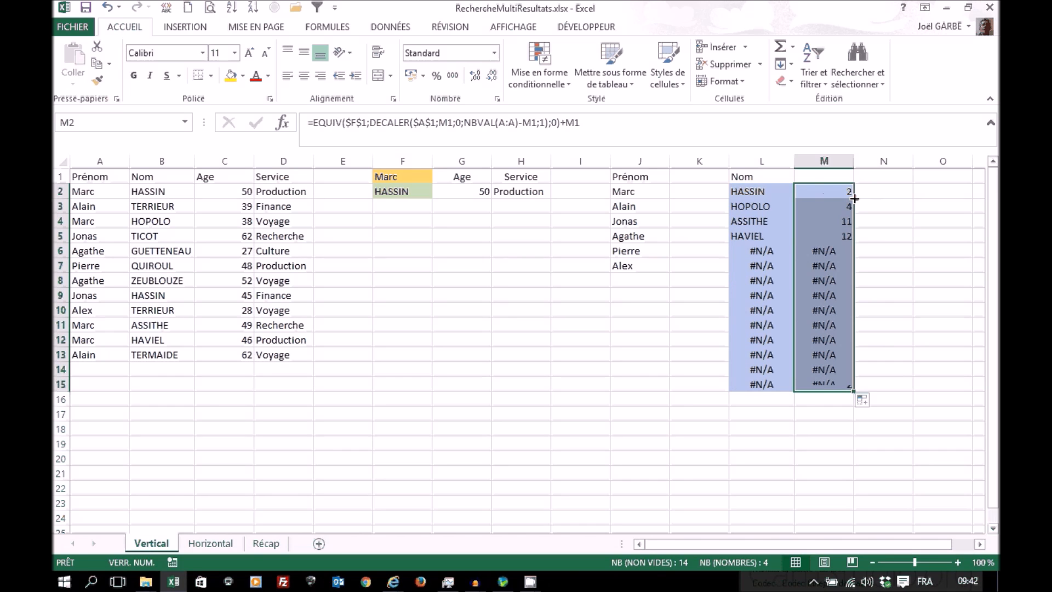
{"action": "left_click", "coordinate": [820, 189]}
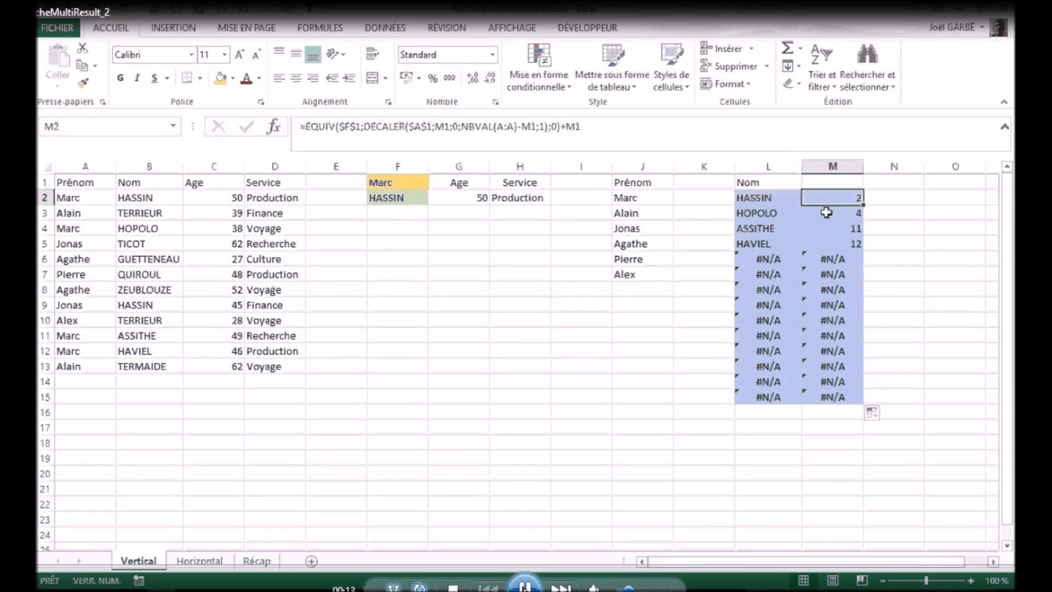
{"action": "left_click", "coordinate": [831, 214]}
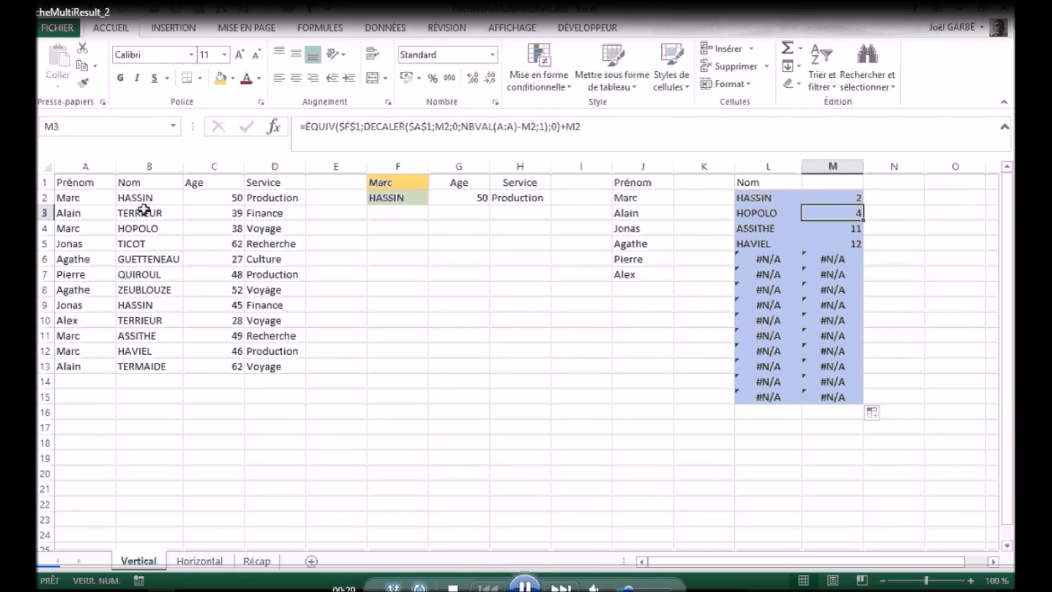
Step: Compare the DECALER ranges A3:A13 and A5:A13 in column A with the EQUIV formulas in M3 and M4
{"action": "left_click_drag", "start_coordinate": [71, 213], "coordinate": [68, 367]}
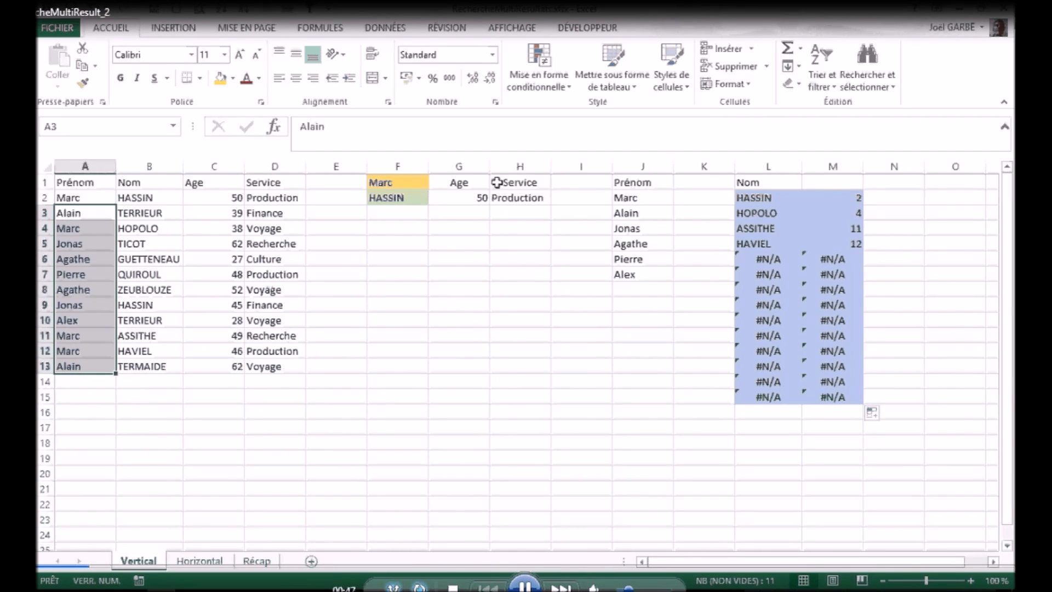
{"action": "left_click", "coordinate": [841, 230]}
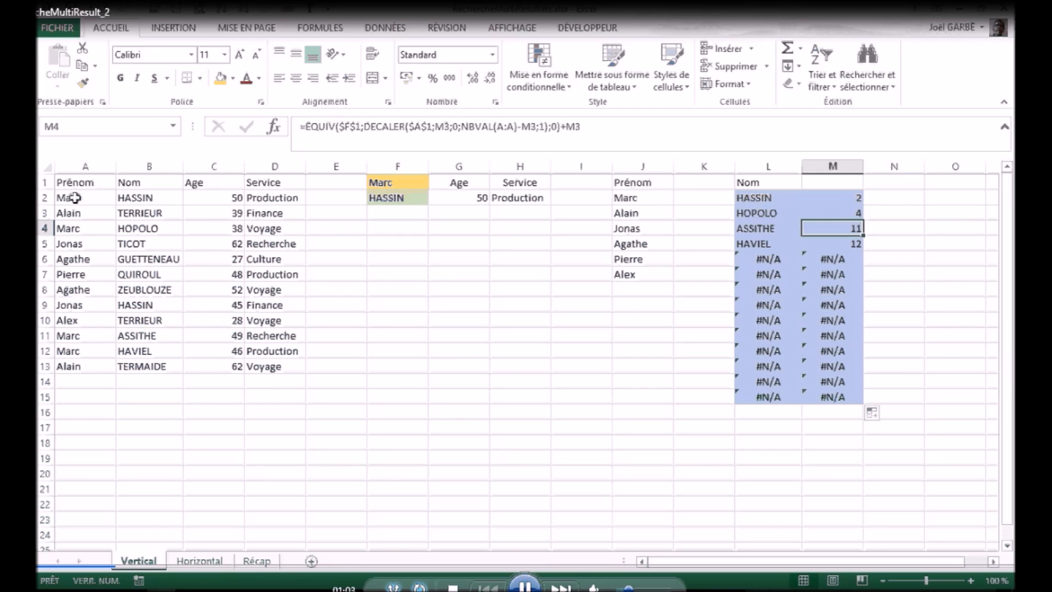
{"action": "left_click", "coordinate": [75, 245]}
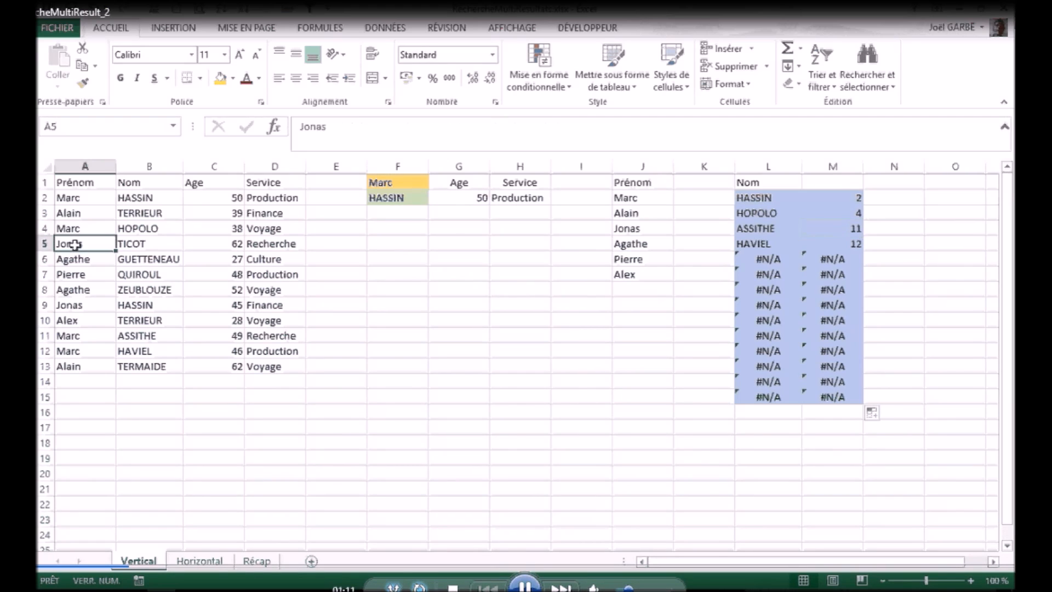
{"action": "left_click_drag", "start_coordinate": [75, 244], "coordinate": [71, 364]}
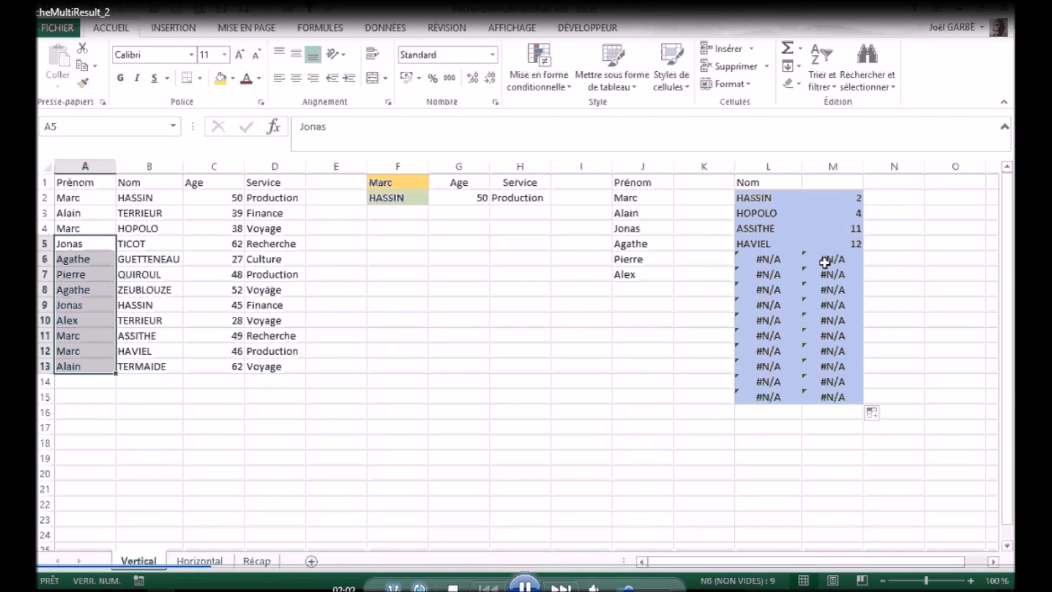
Step: Wrap the EQUIV formula in M2 in SIERREUR with "" as the error value and copy it down to M15
{"action": "left_click", "coordinate": [821, 199]}
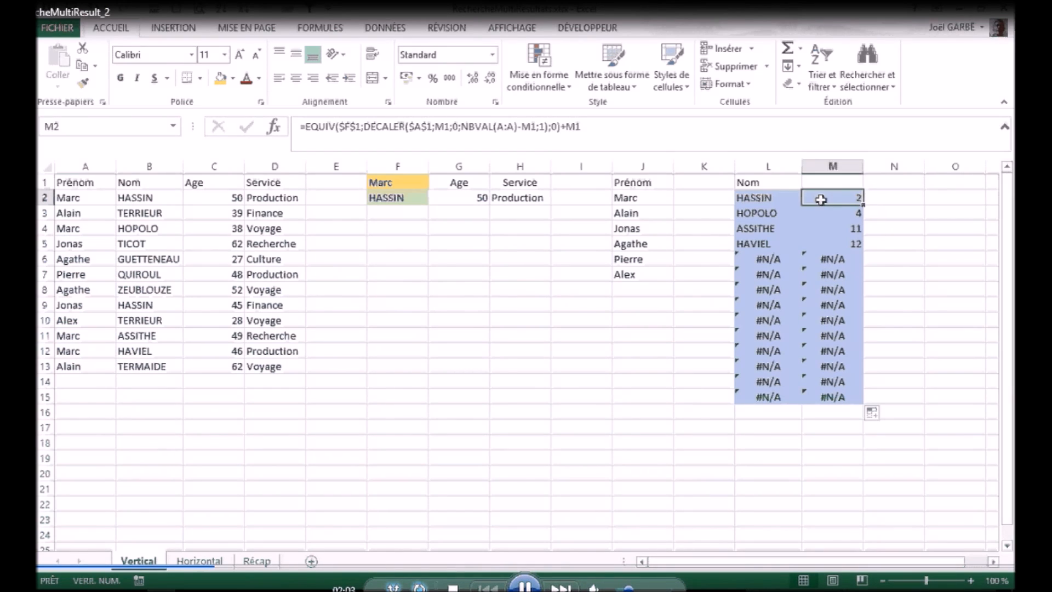
{"action": "left_click", "coordinate": [303, 126]}
{"action": "type", "text": "si"}
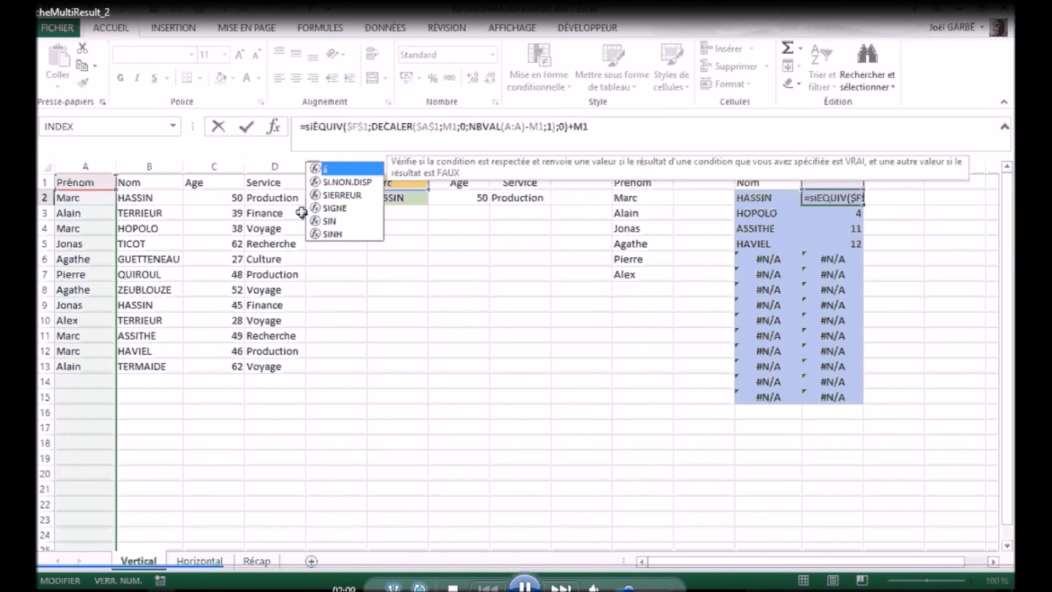
{"action": "double_click", "coordinate": [327, 196]}
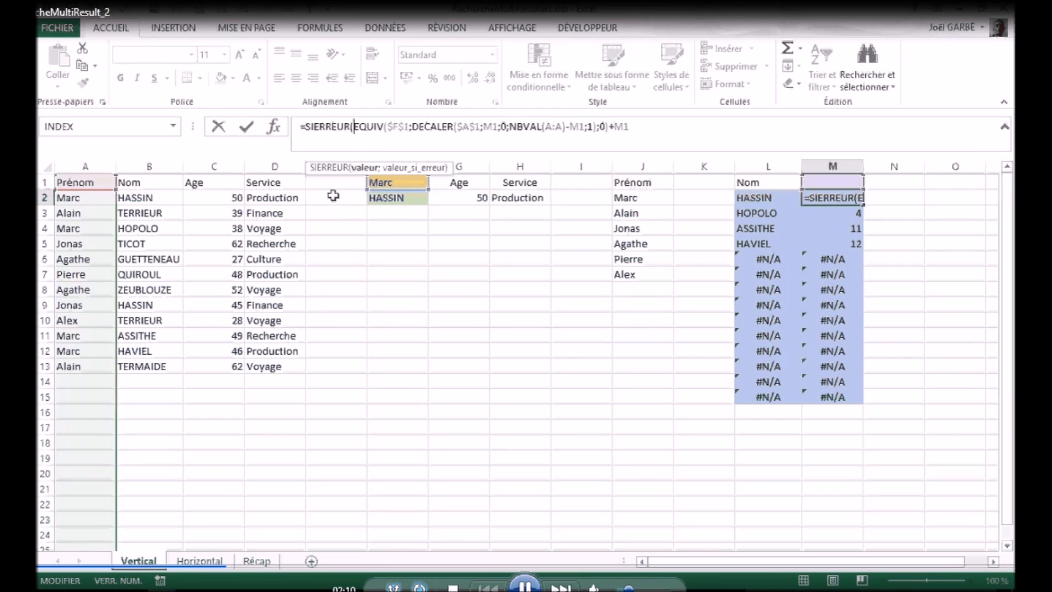
{"action": "left_click", "coordinate": [656, 128]}
{"action": "type", "text": ";\"\")"}
{"action": "key", "text": "Return"}
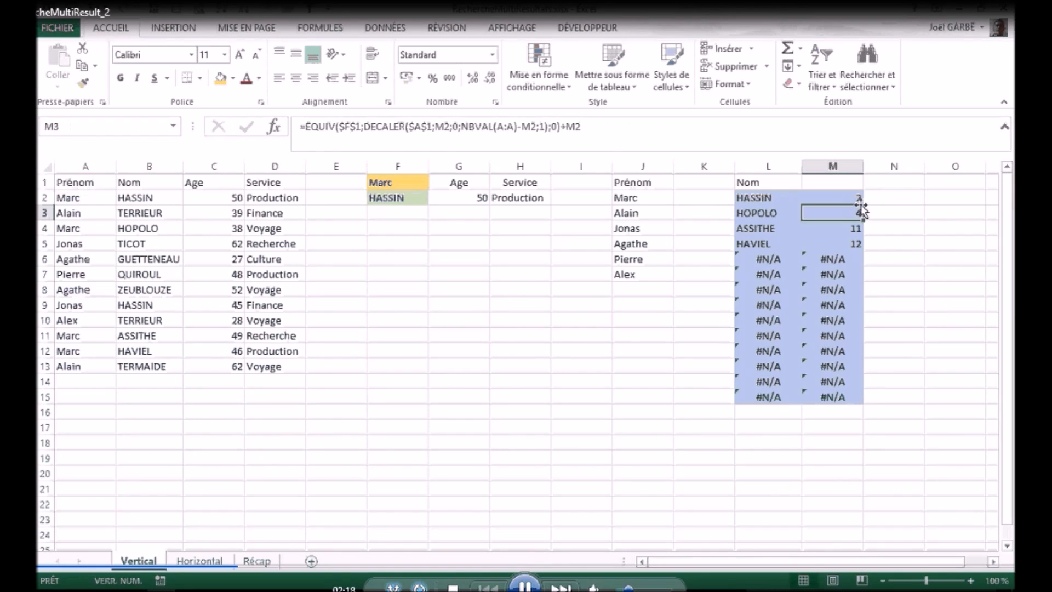
{"action": "left_click", "coordinate": [860, 204]}
{"action": "left_click_drag", "start_coordinate": [861, 205], "coordinate": [861, 406]}
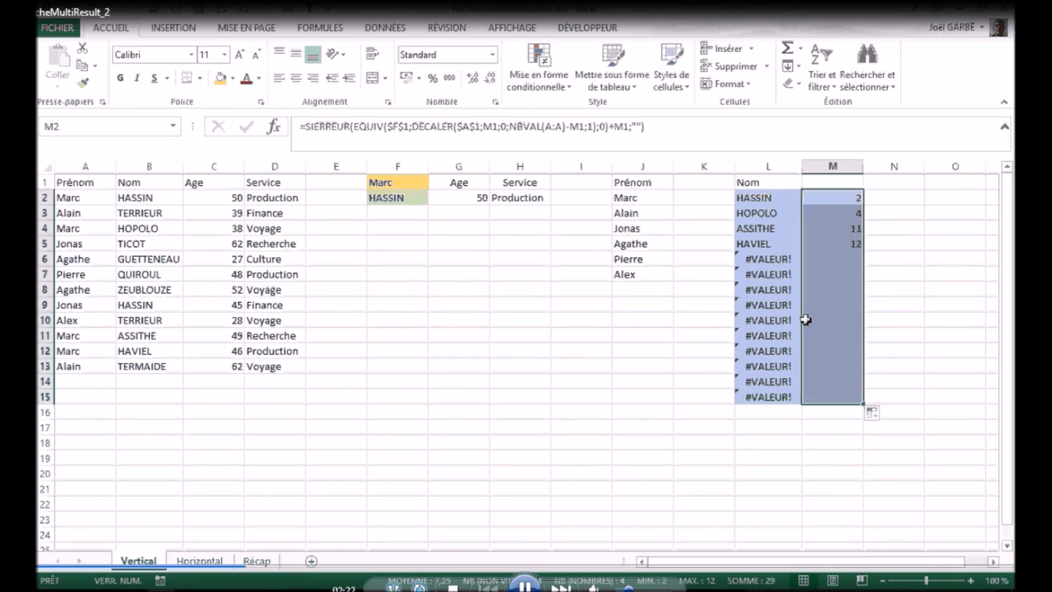
Step: Wrap the INDEX formula in L2 in SIERREUR with an empty string "" as the error value
{"action": "left_click", "coordinate": [753, 197]}
{"action": "left_click", "coordinate": [306, 126]}
{"action": "type", "text": "s"}
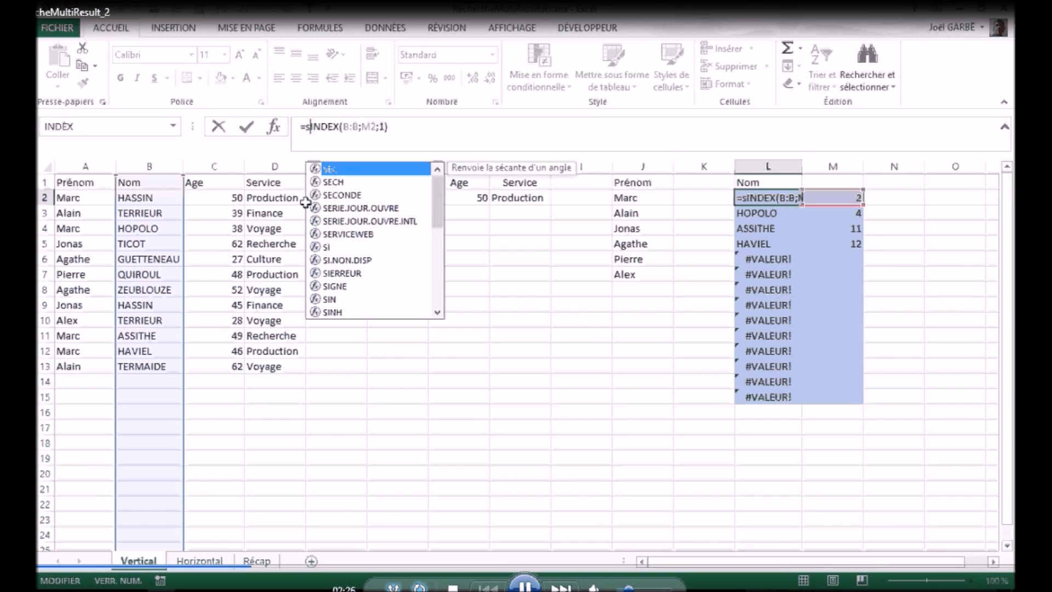
{"action": "type", "text": "i"}
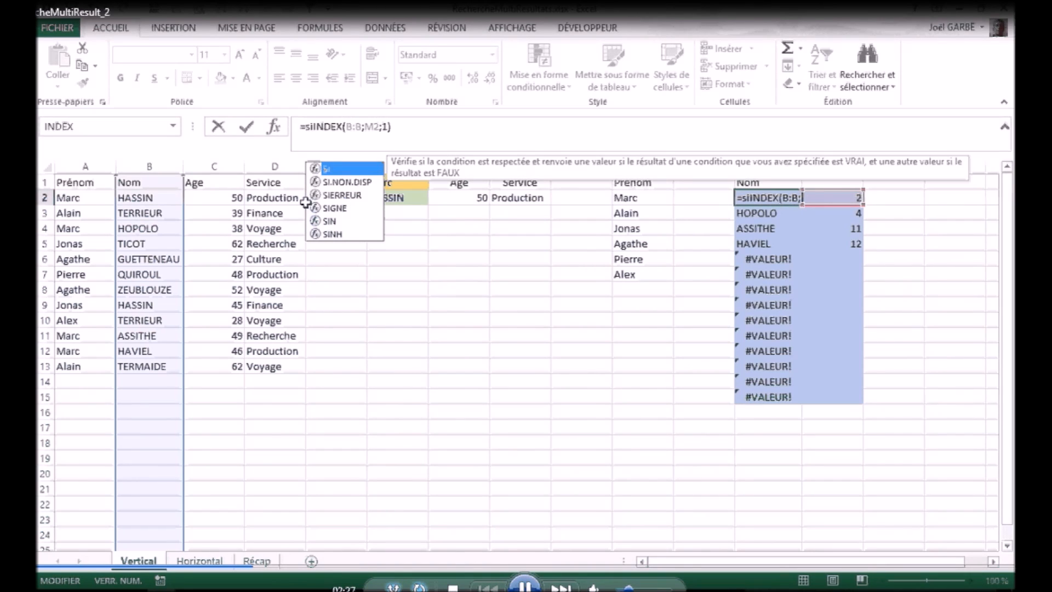
{"action": "left_click", "coordinate": [332, 196]}
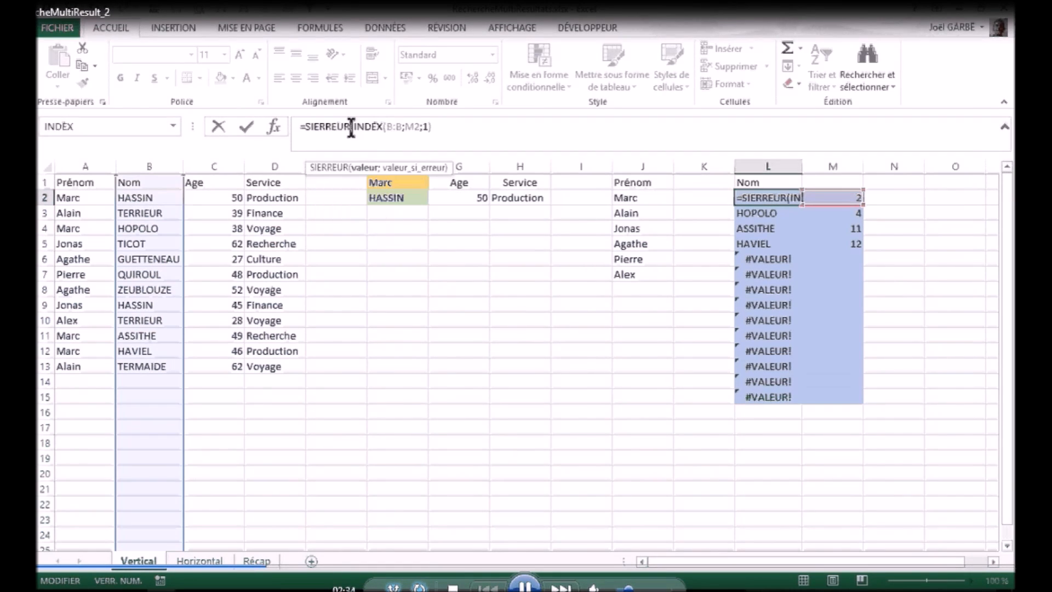
{"action": "left_click", "coordinate": [466, 125]}
{"action": "type", "text": ";\"\""}
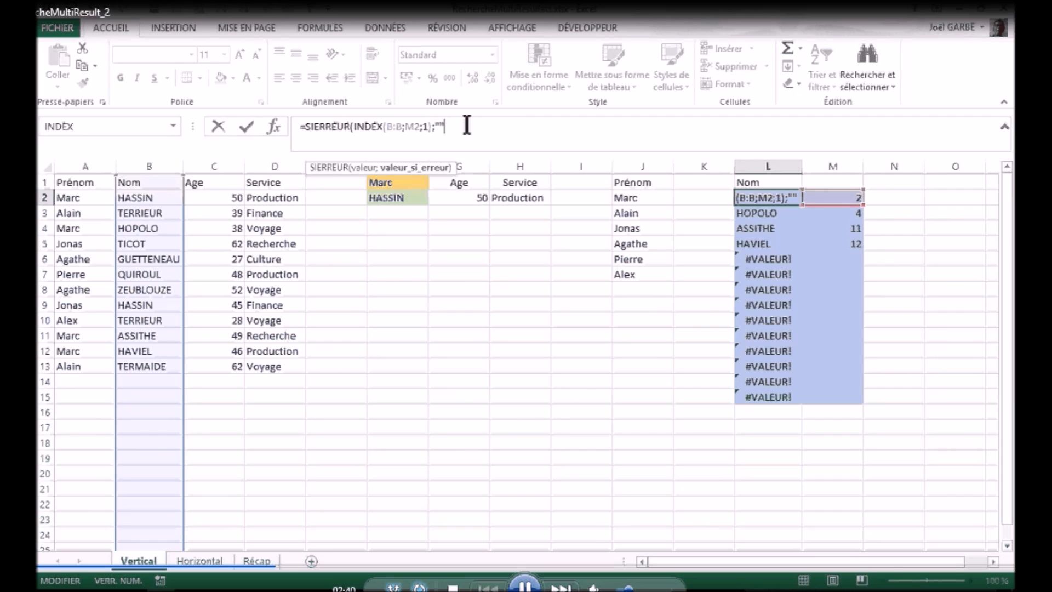
{"action": "type", "text": ")"}
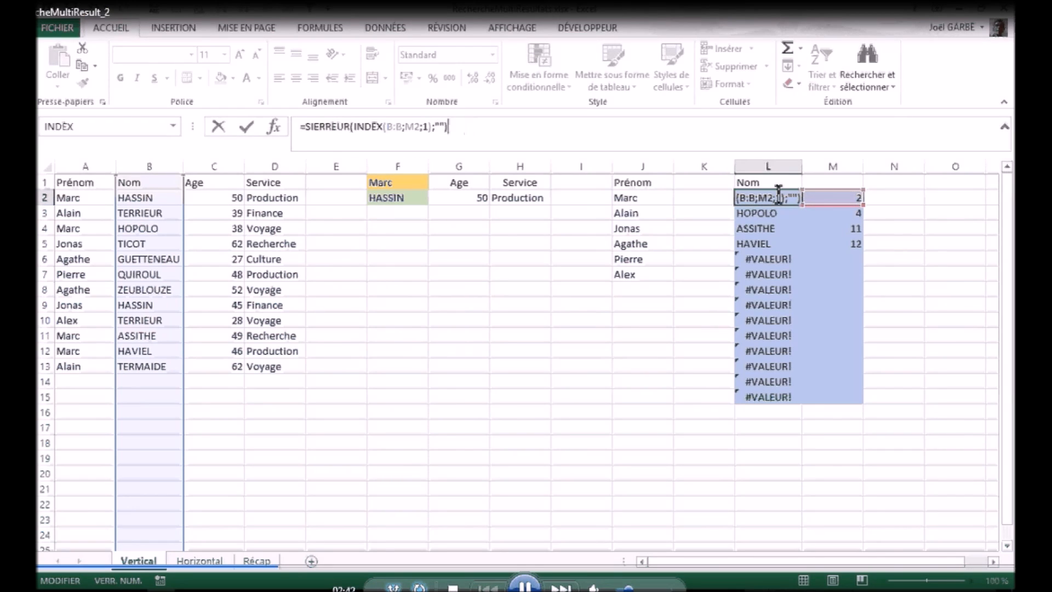
{"action": "key", "text": "Return"}
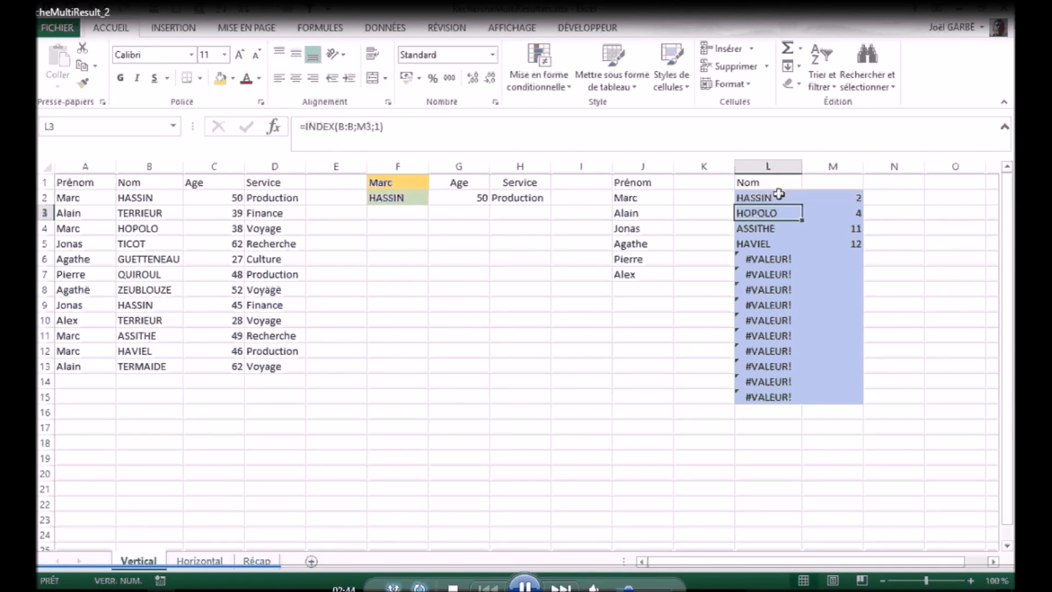
Step: Copy the SIERREUR formula from L2 down to L15
{"action": "left_click", "coordinate": [778, 198]}
{"action": "double_click", "coordinate": [803, 207]}
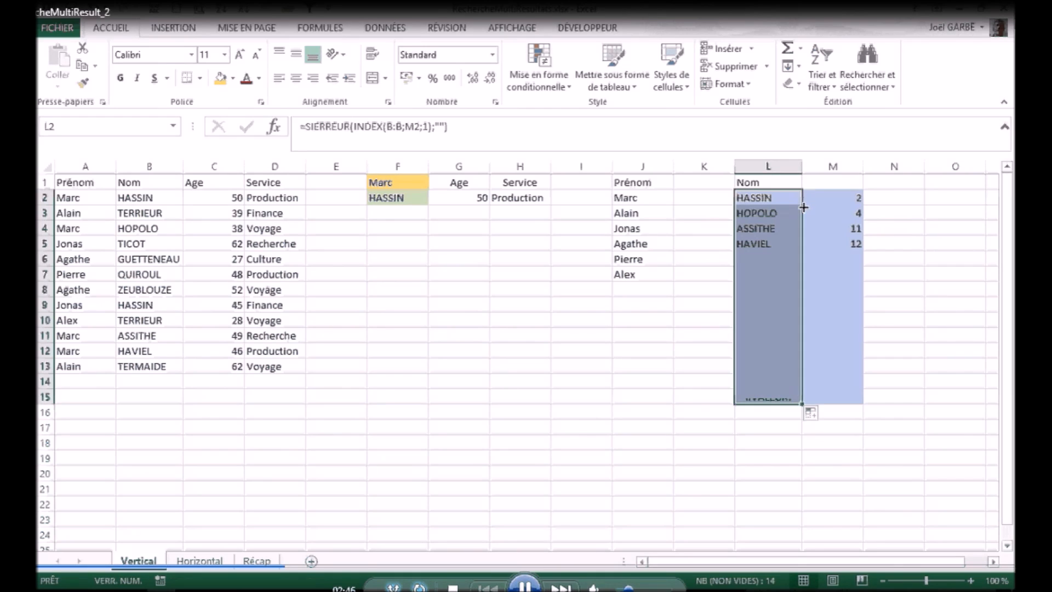
{"action": "left_click", "coordinate": [770, 201]}
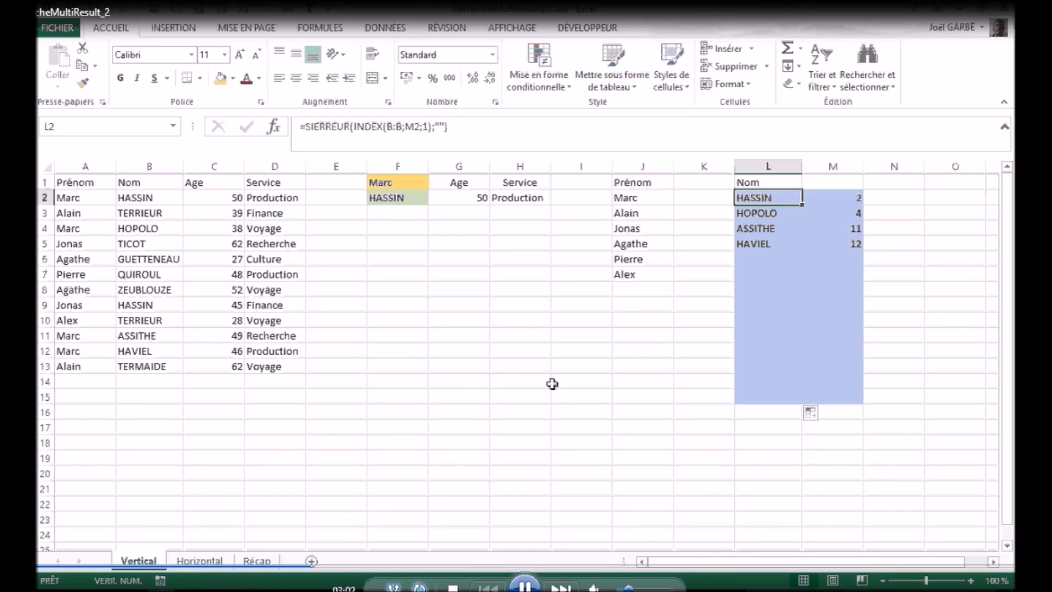
Step: Switch to the Horizontal sheet and look through the first-name choices available in B11, keeping Marc selected
{"action": "left_click", "coordinate": [200, 561]}
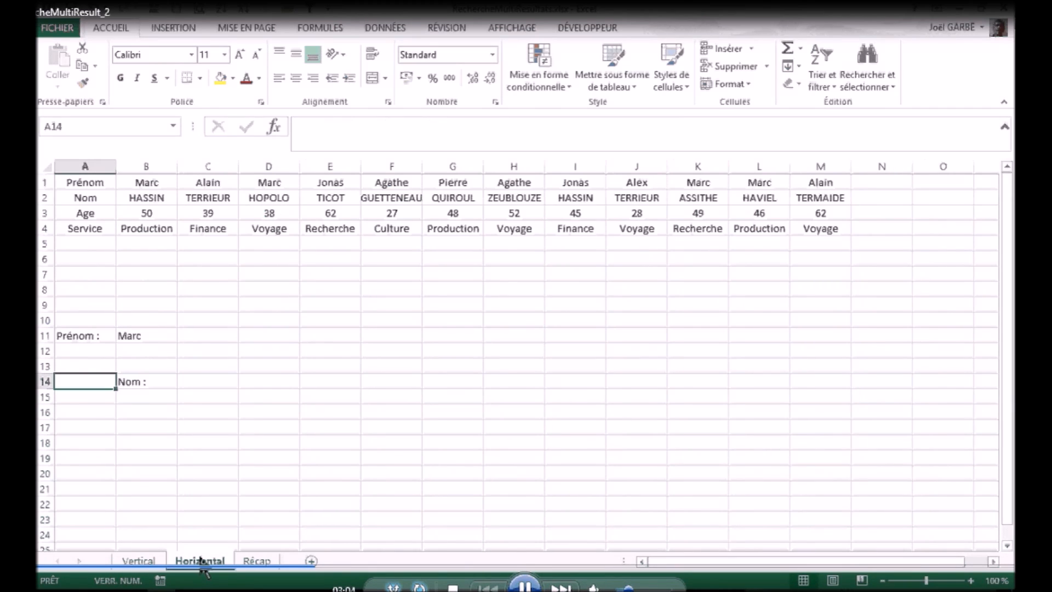
{"action": "left_click", "coordinate": [136, 336]}
{"action": "left_click", "coordinate": [185, 335]}
{"action": "left_click", "coordinate": [185, 335]}
{"action": "left_click", "coordinate": [184, 336]}
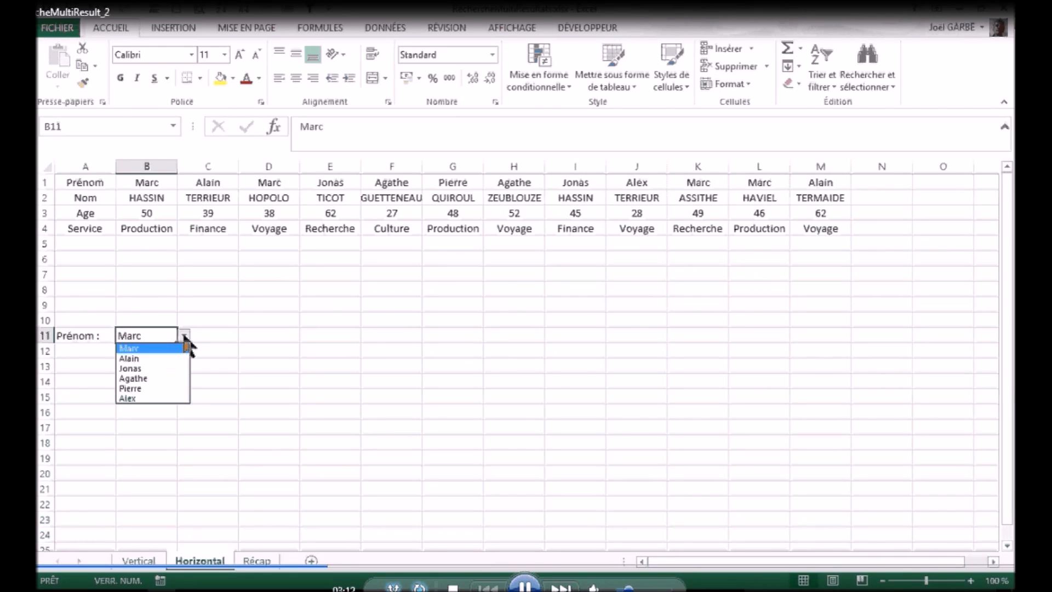
{"action": "left_click", "coordinate": [184, 336]}
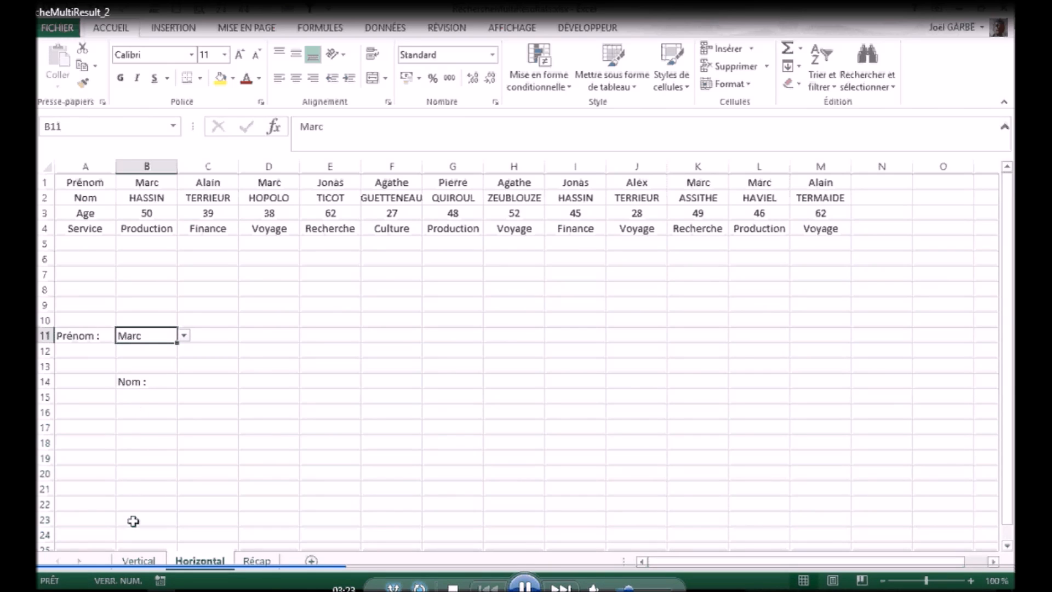
Step: Insert the SIERREUR function from the Logique category in A15 and set its Valeur_si_erreur argument to ""
{"action": "left_click", "coordinate": [78, 398]}
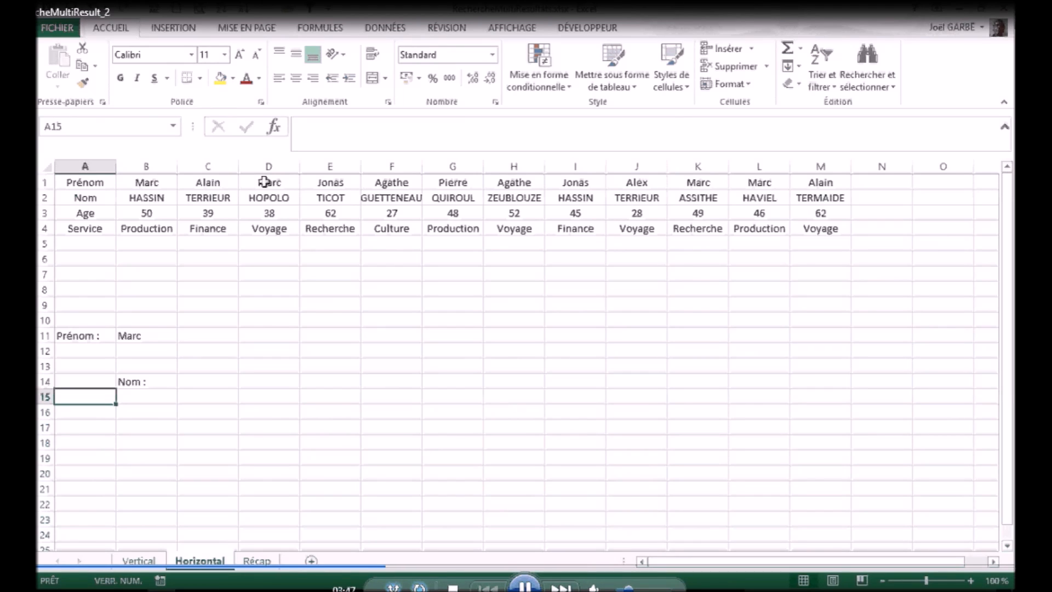
{"action": "left_click", "coordinate": [274, 126]}
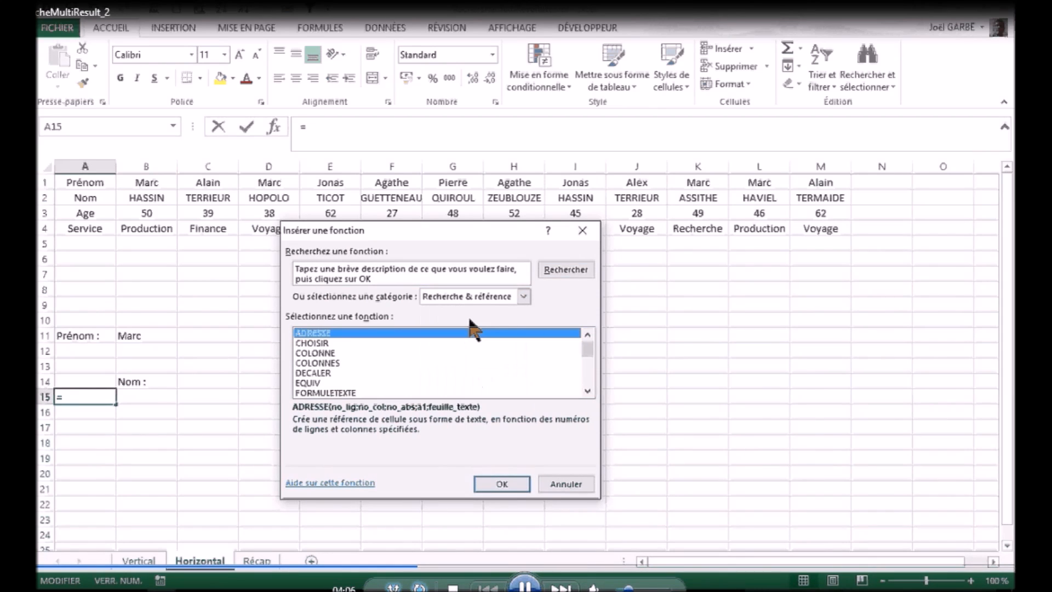
{"action": "left_click", "coordinate": [524, 297]}
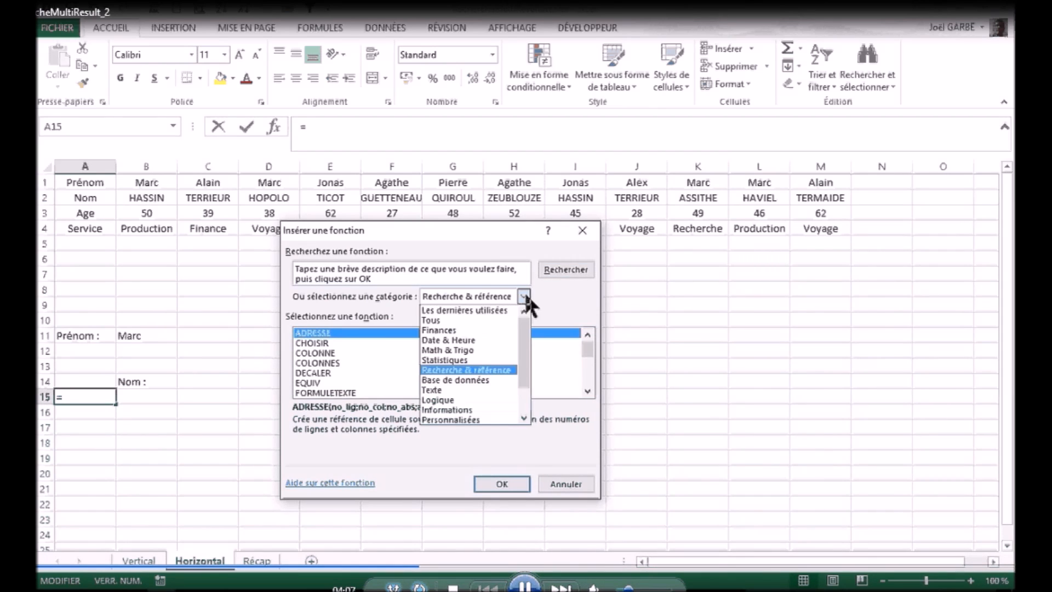
{"action": "left_click", "coordinate": [446, 400]}
{"action": "double_click", "coordinate": [322, 382]}
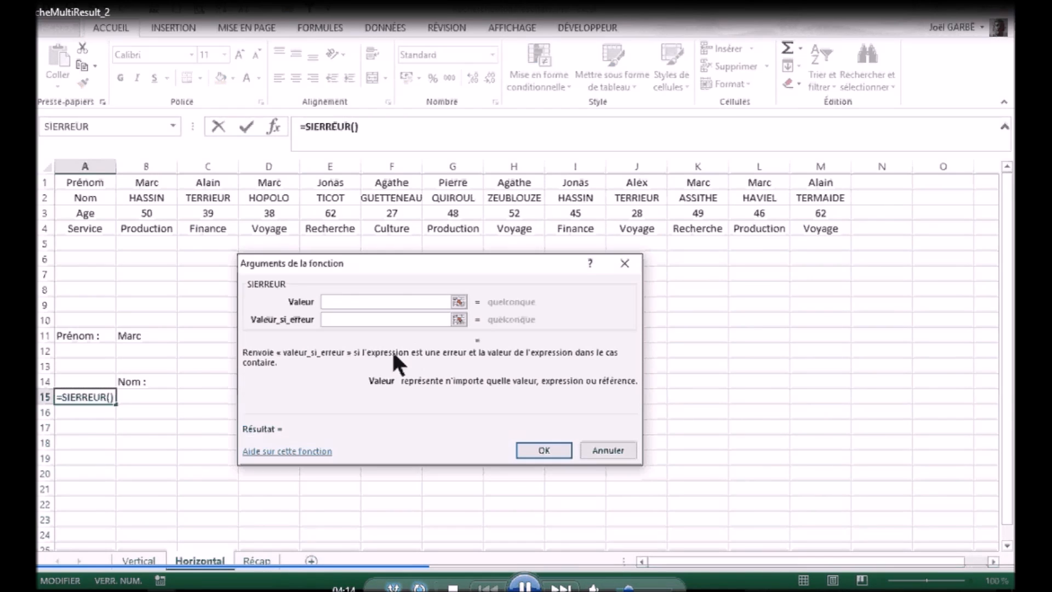
{"action": "left_click", "coordinate": [367, 322]}
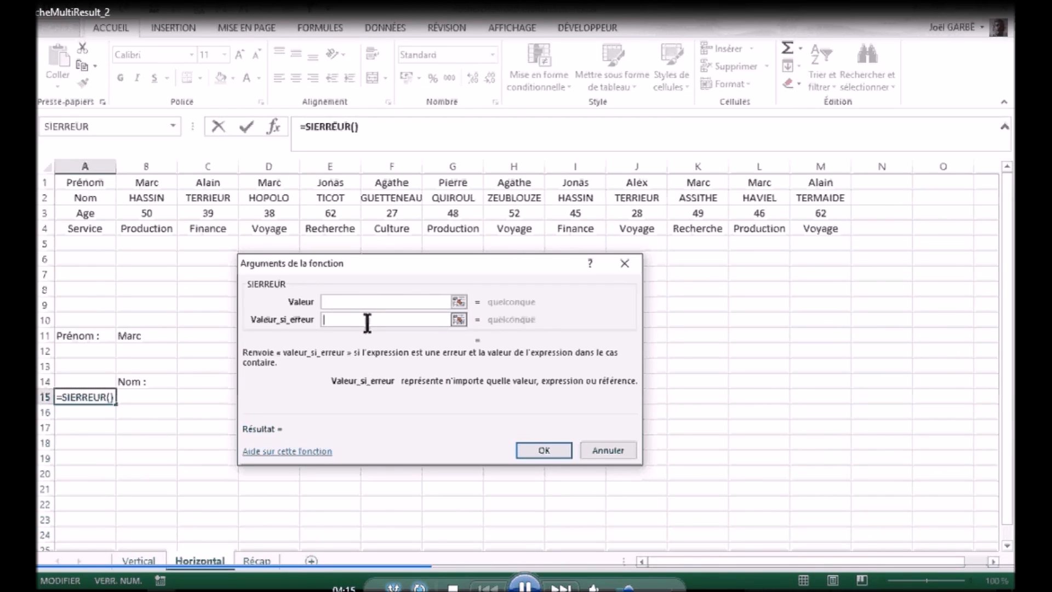
{"action": "type", "text": "\"\""}
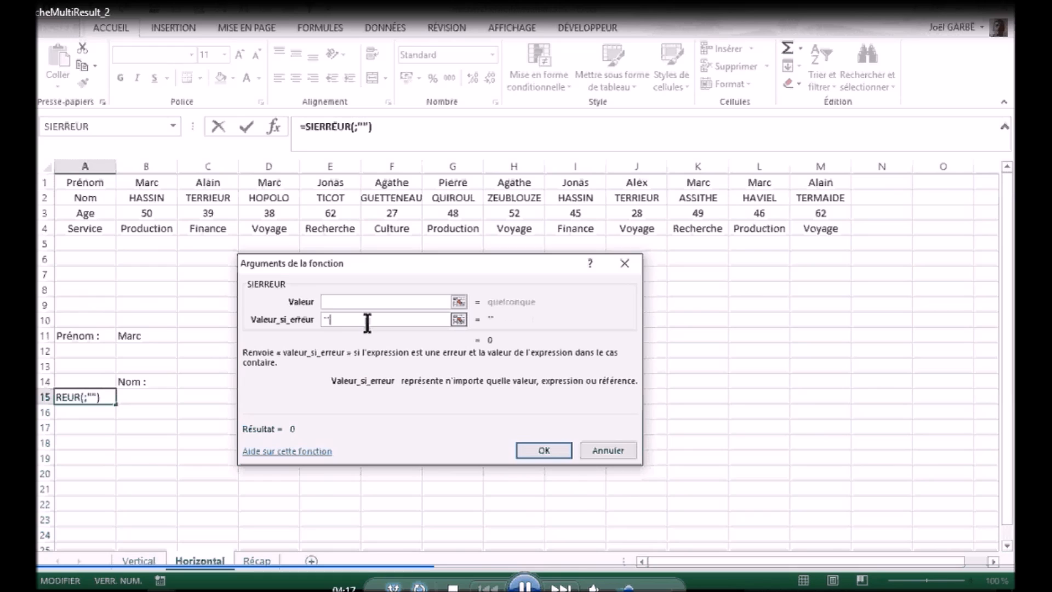
Step: Nest EQUIV as the Valeur argument of SIERREUR in A15 and set its Valeur_cherchée to the absolute reference $B$11
{"action": "left_click", "coordinate": [351, 303]}
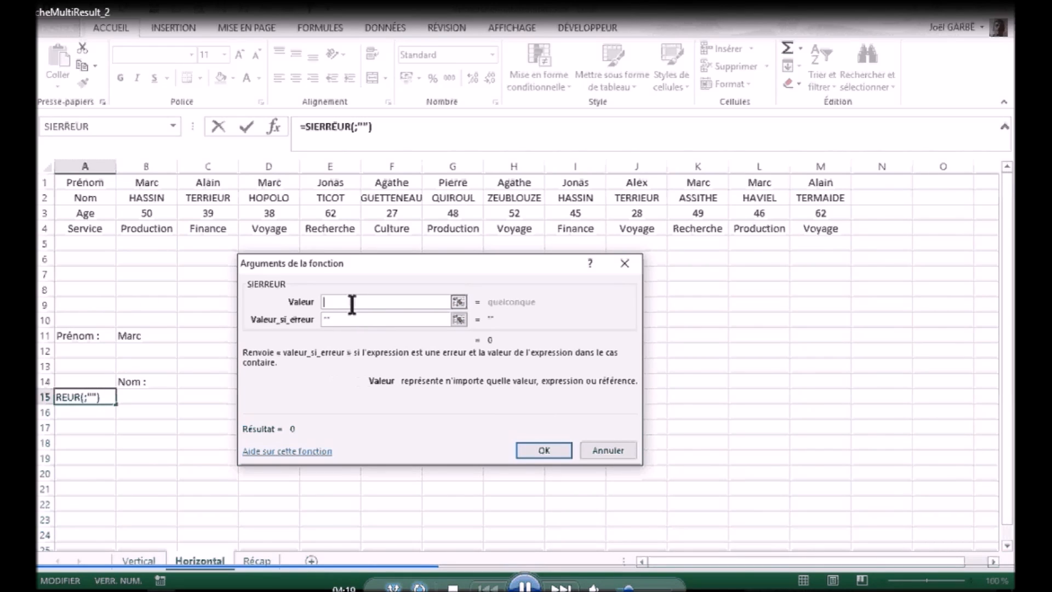
{"action": "left_click", "coordinate": [172, 126]}
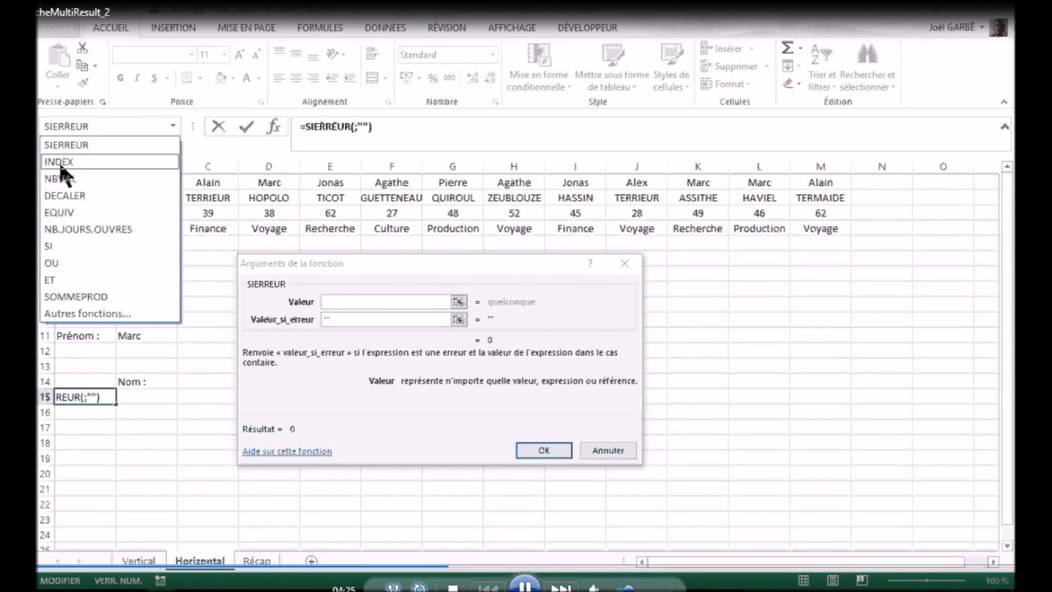
{"action": "left_click", "coordinate": [65, 212]}
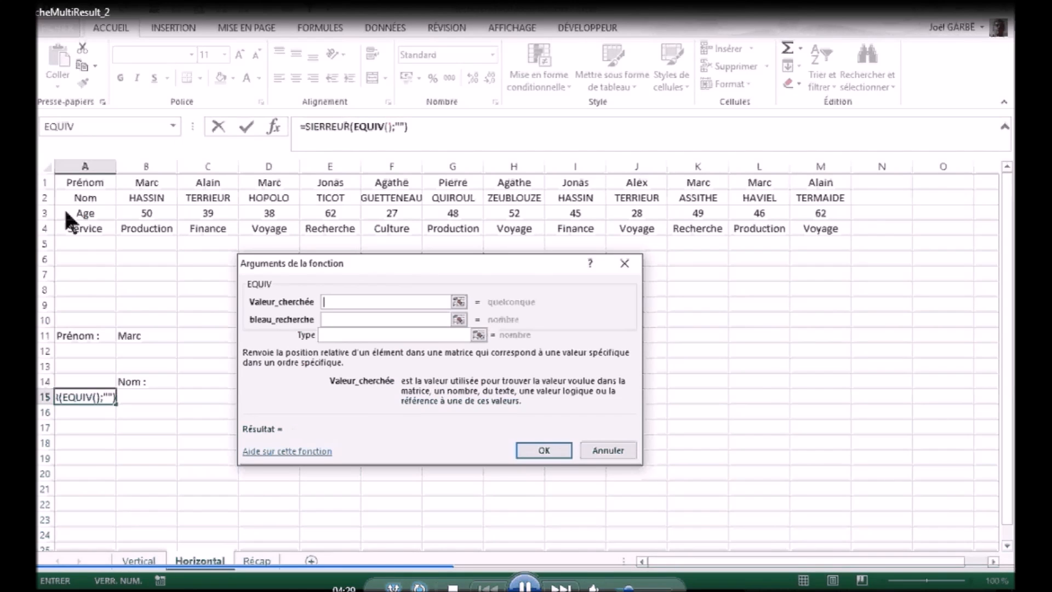
{"action": "left_click_drag", "start_coordinate": [363, 262], "coordinate": [524, 245]}
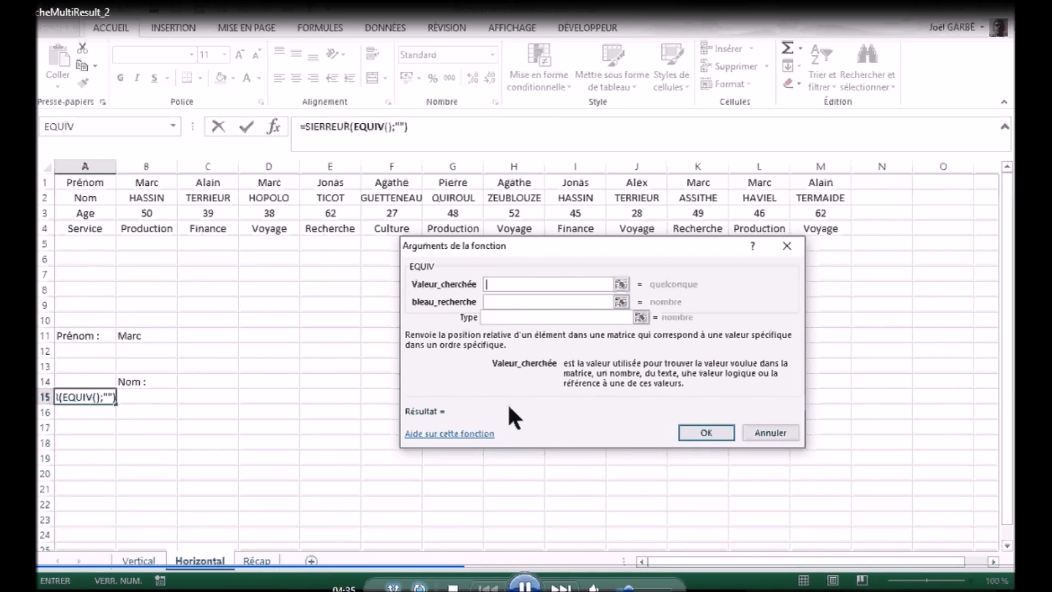
{"action": "left_click", "coordinate": [325, 126]}
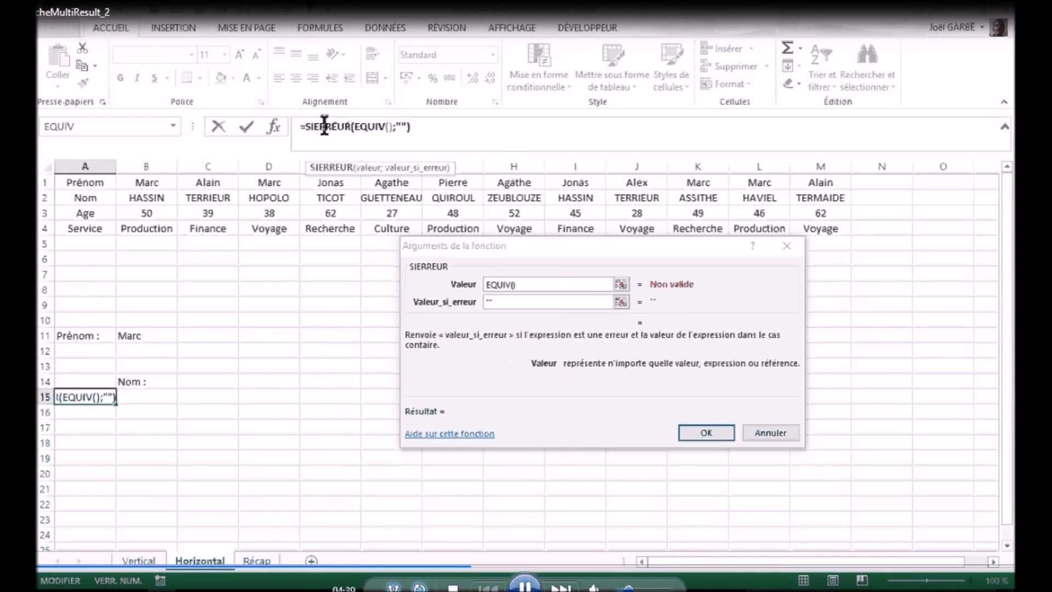
{"action": "left_click", "coordinate": [366, 126]}
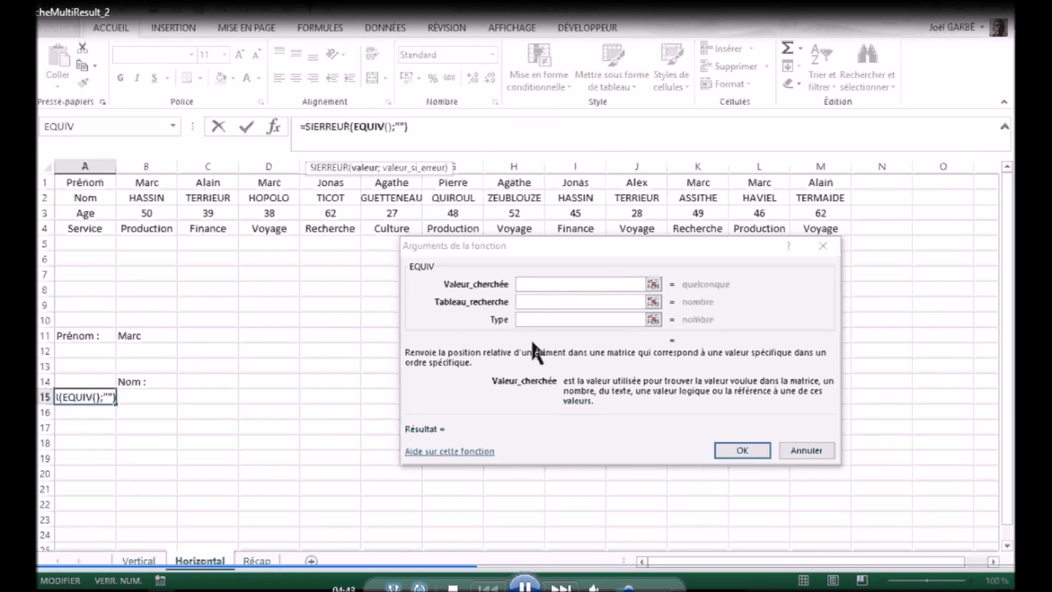
{"action": "left_click", "coordinate": [535, 285]}
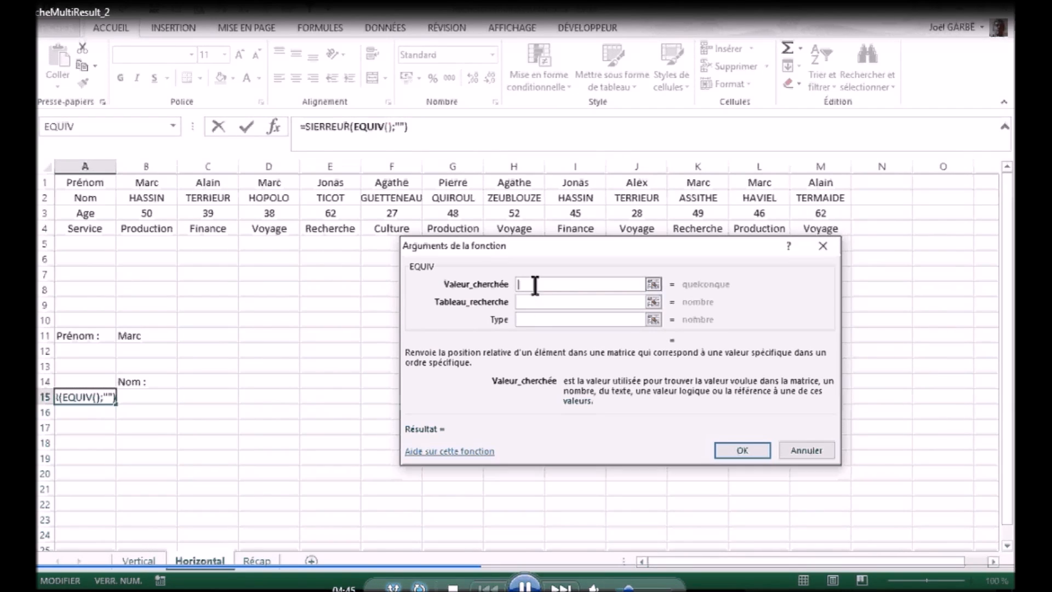
{"action": "left_click", "coordinate": [143, 334]}
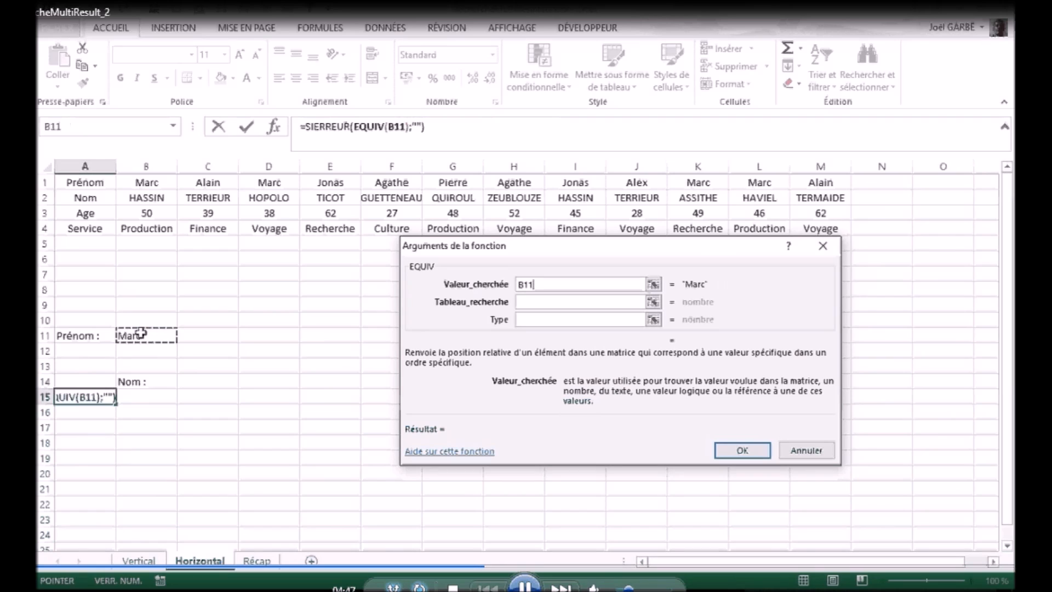
{"action": "key", "text": "F4"}
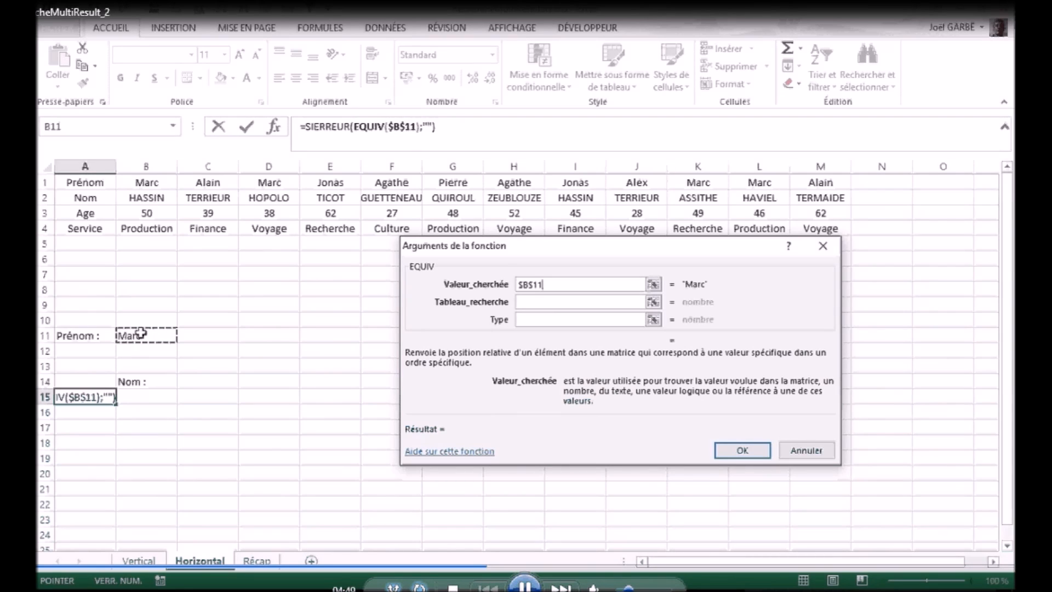
Step: Set EQUIV's Type argument to 0 and nest the DECALER function as its Tableau_recherche
{"action": "left_click", "coordinate": [530, 319]}
{"action": "type", "text": "0"}
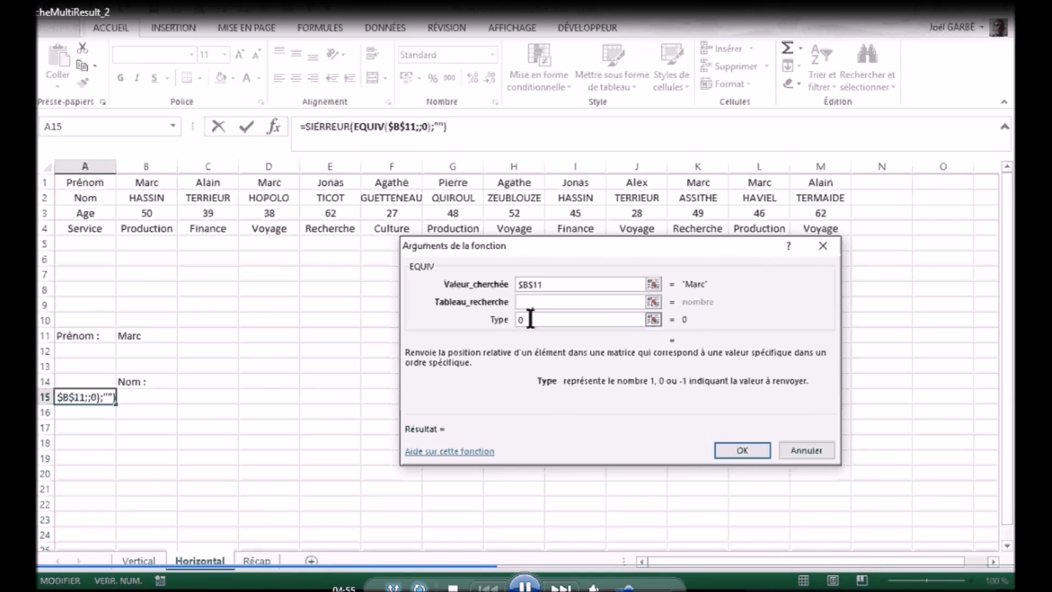
{"action": "left_click", "coordinate": [530, 303]}
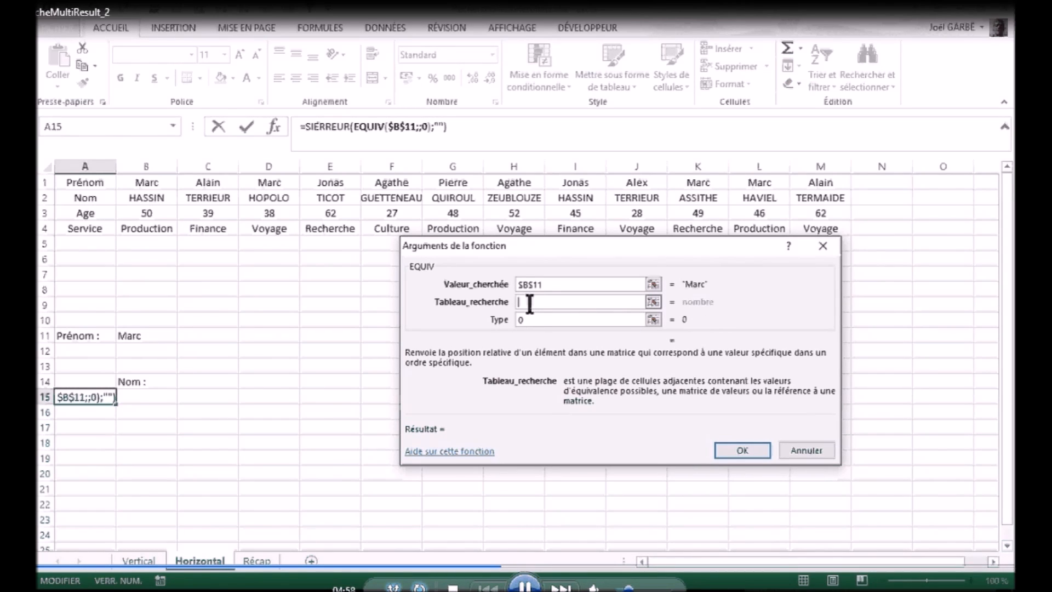
{"action": "left_click", "coordinate": [173, 127]}
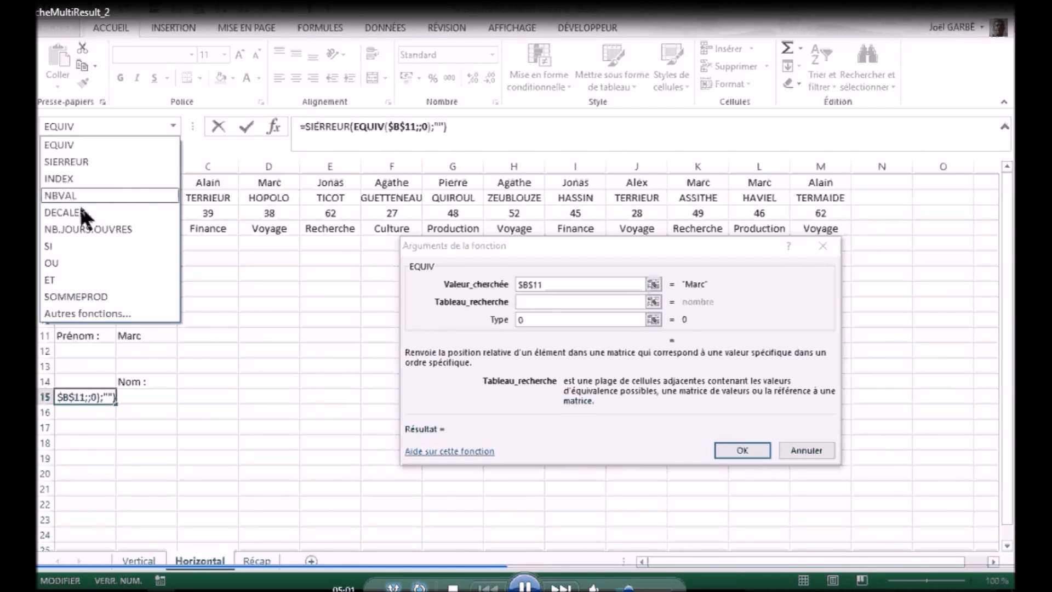
{"action": "left_click", "coordinate": [82, 212]}
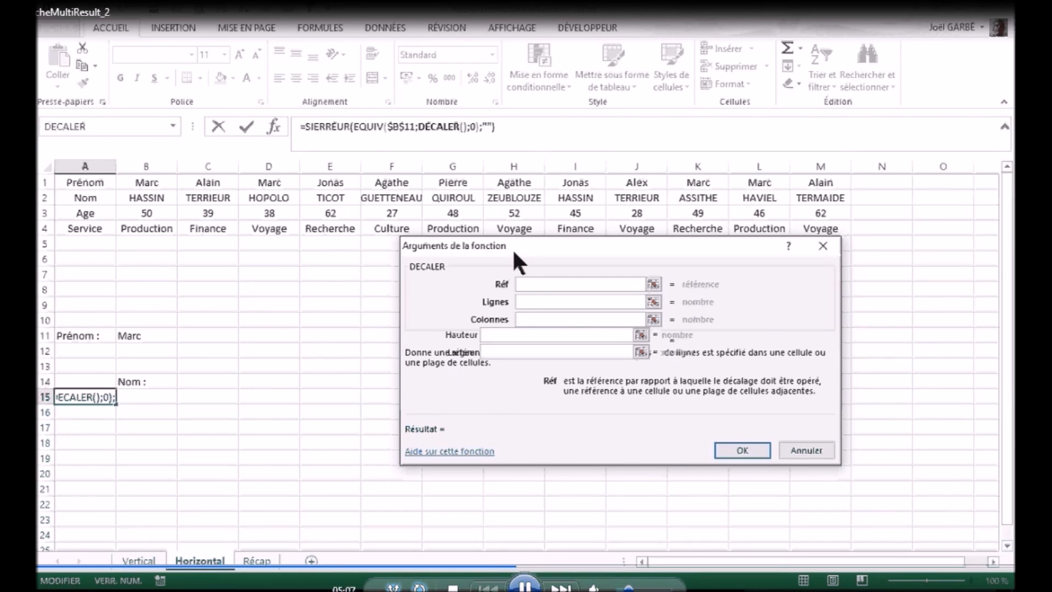
{"action": "left_click", "coordinate": [367, 128]}
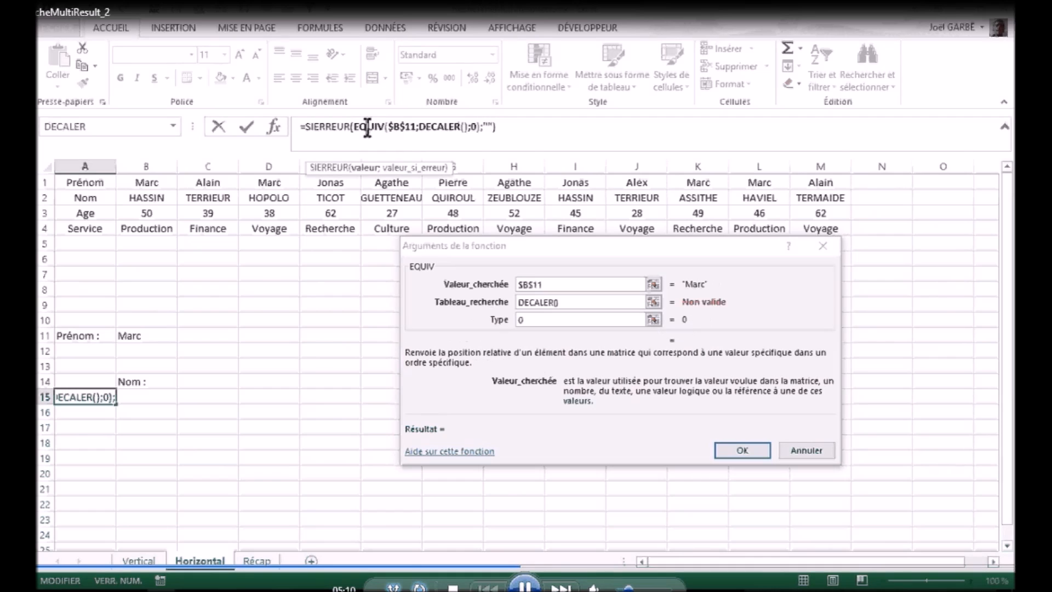
{"action": "left_click", "coordinate": [442, 130]}
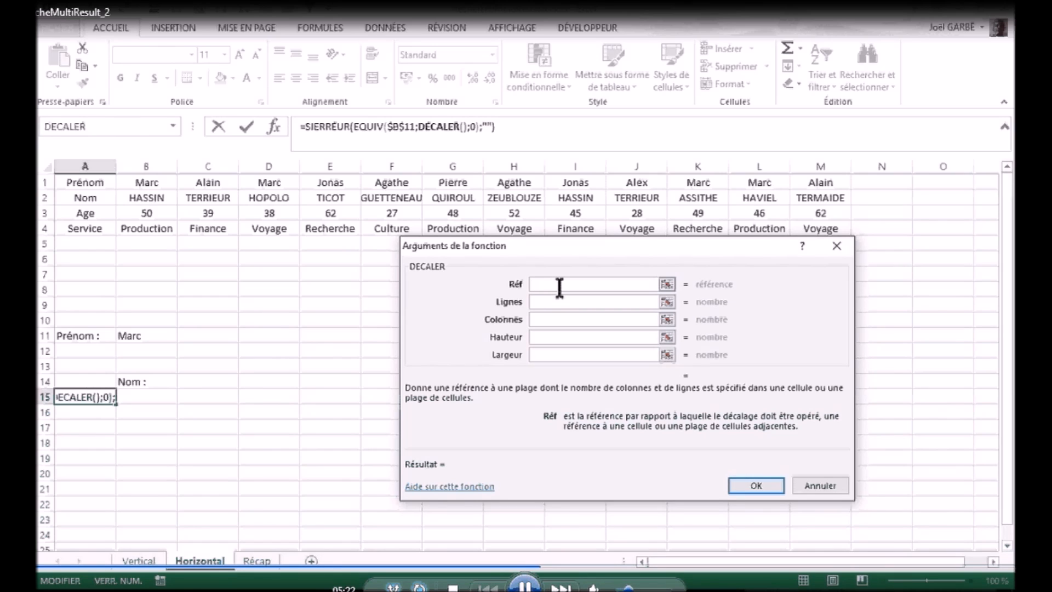
Step: Fill DECALER's arguments with Réf $A$1, Lignes 0, Colonnes A14 and Hauteur 1
{"action": "left_click", "coordinate": [85, 179]}
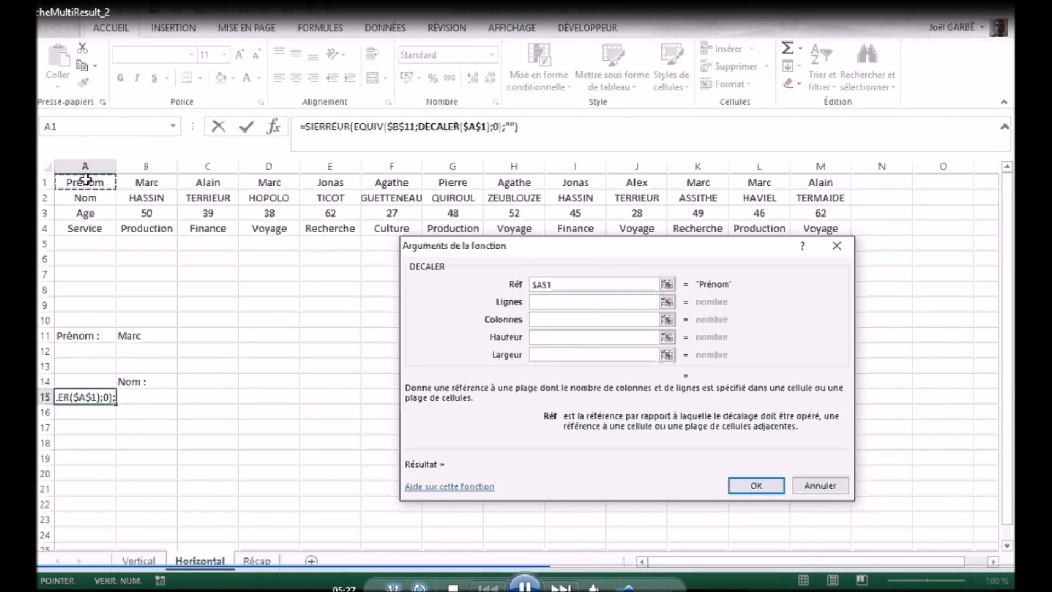
{"action": "left_click", "coordinate": [565, 301]}
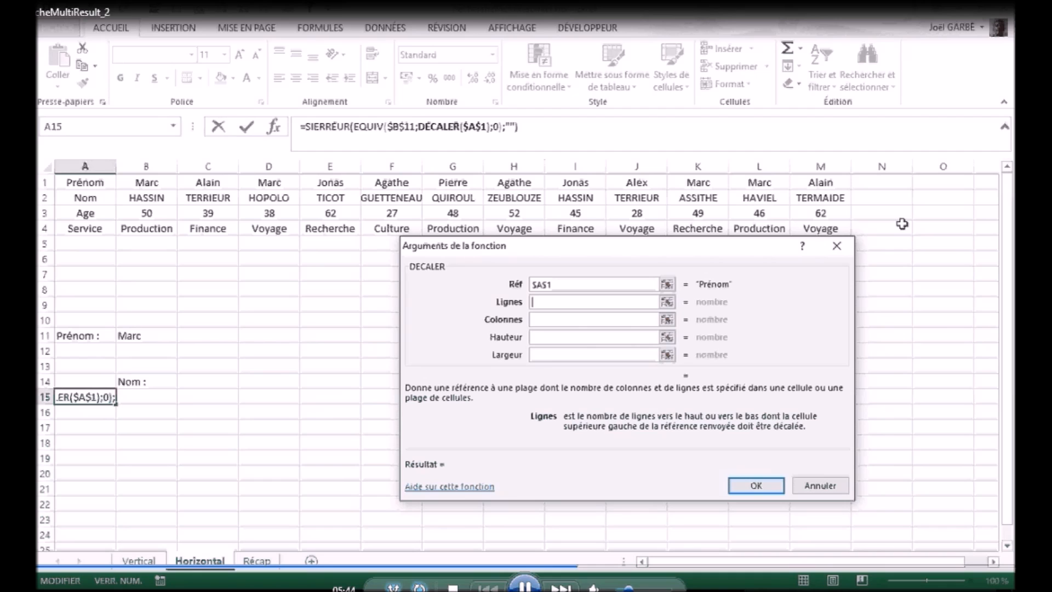
{"action": "type", "text": "0"}
{"action": "left_click", "coordinate": [584, 320]}
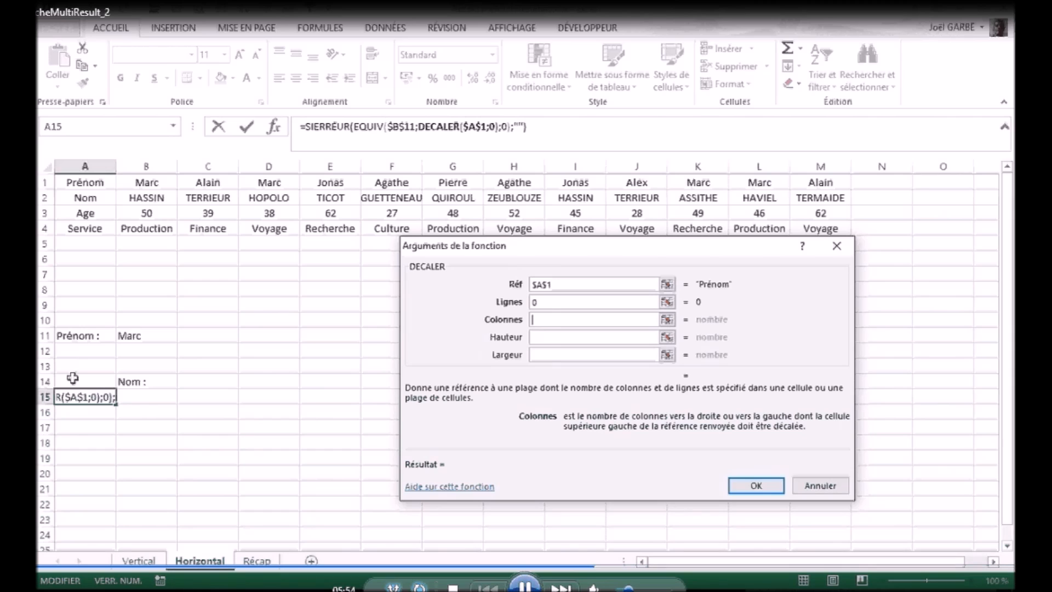
{"action": "left_click", "coordinate": [72, 378]}
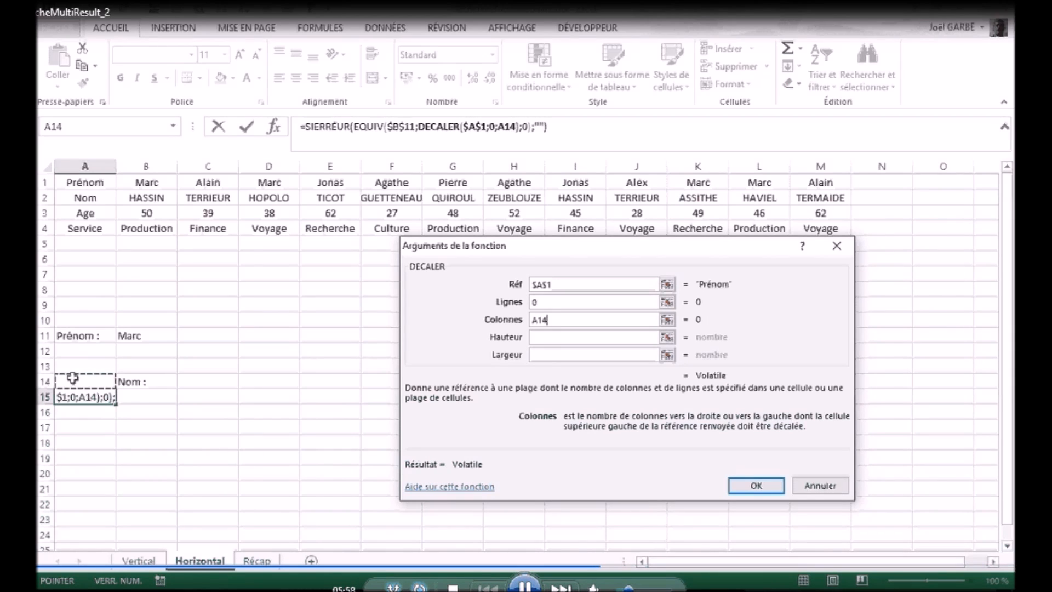
{"action": "left_click", "coordinate": [555, 336]}
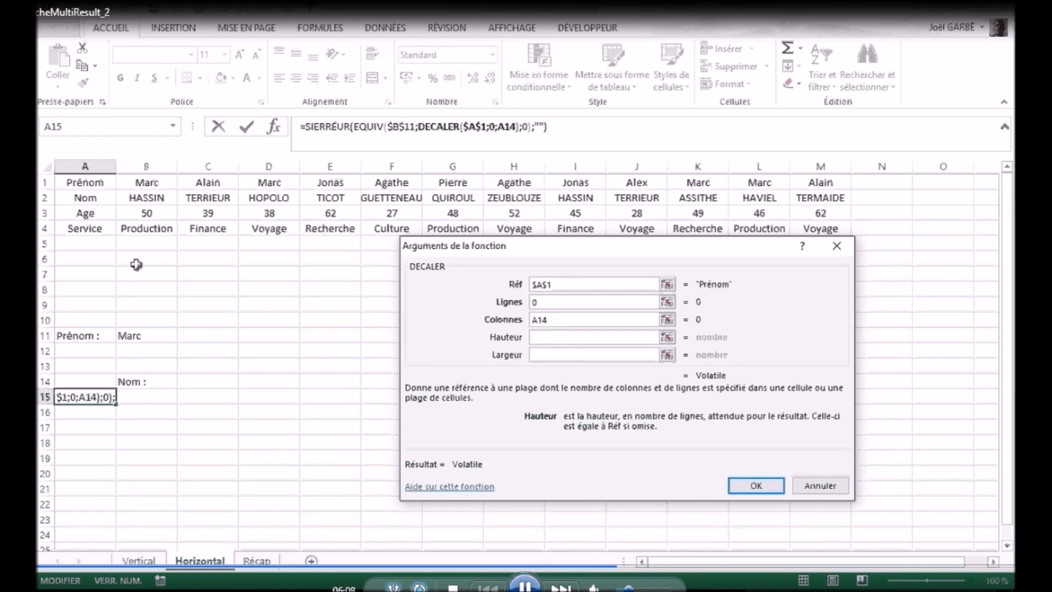
{"action": "type", "text": "1"}
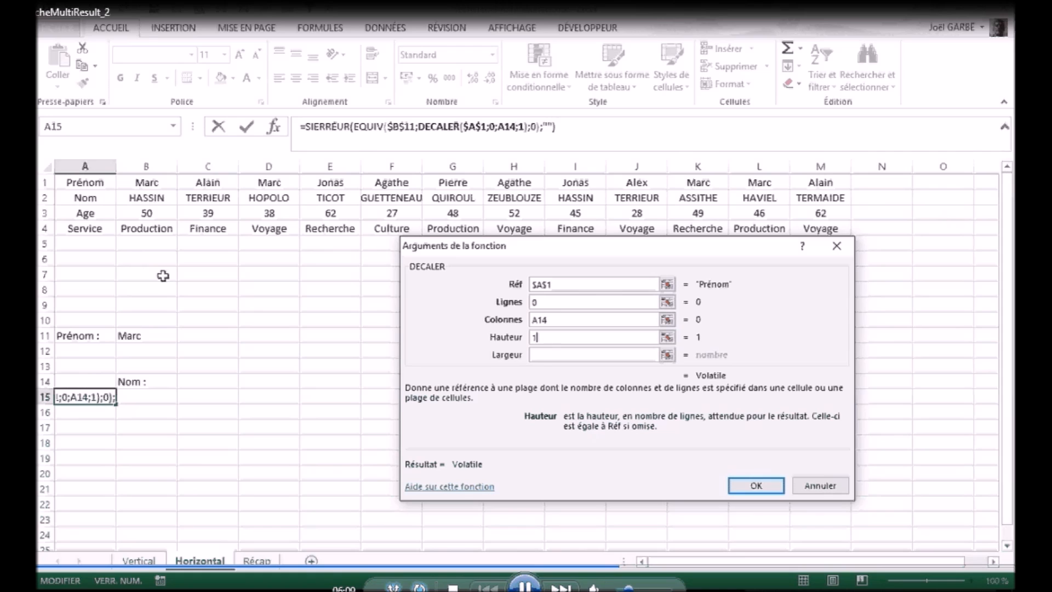
Step: Nest the NBVAL function as DECALER's Largeur argument, with the whole of row 1 (1:1) as Valeur1
{"action": "left_click", "coordinate": [550, 355]}
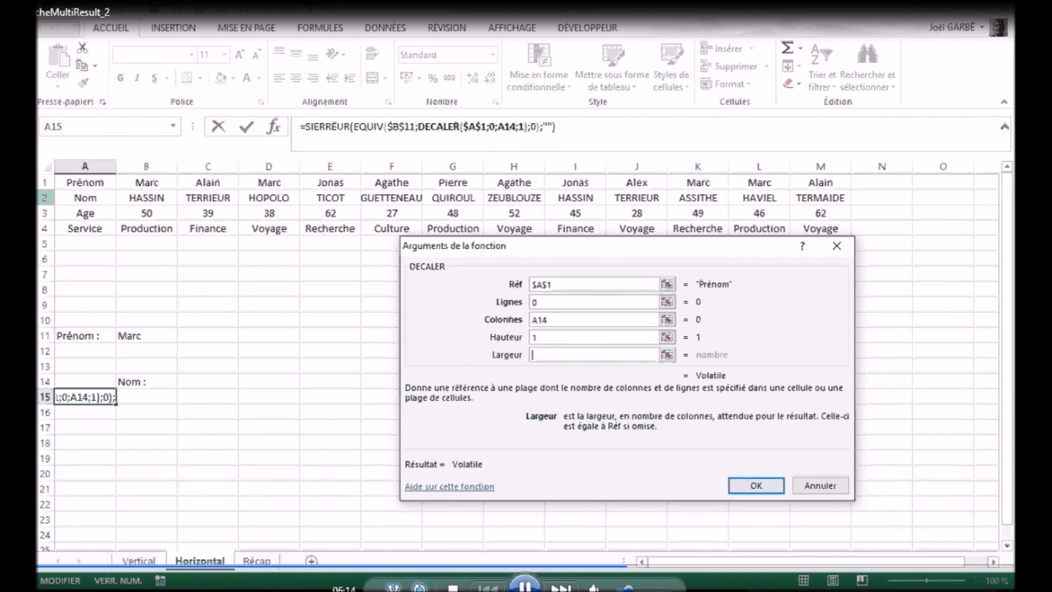
{"action": "left_click", "coordinate": [173, 120]}
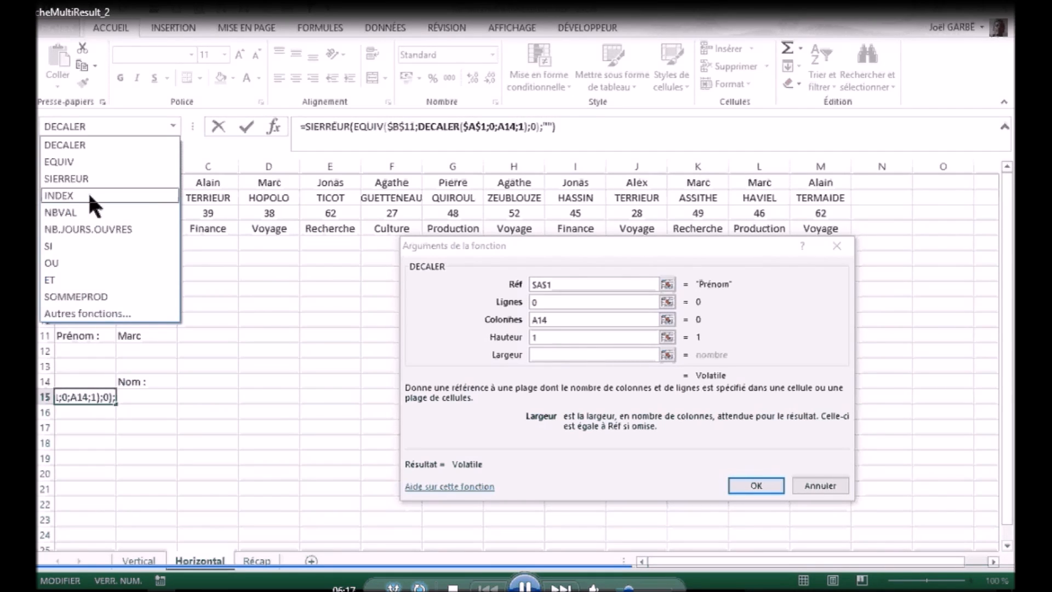
{"action": "left_click", "coordinate": [77, 212]}
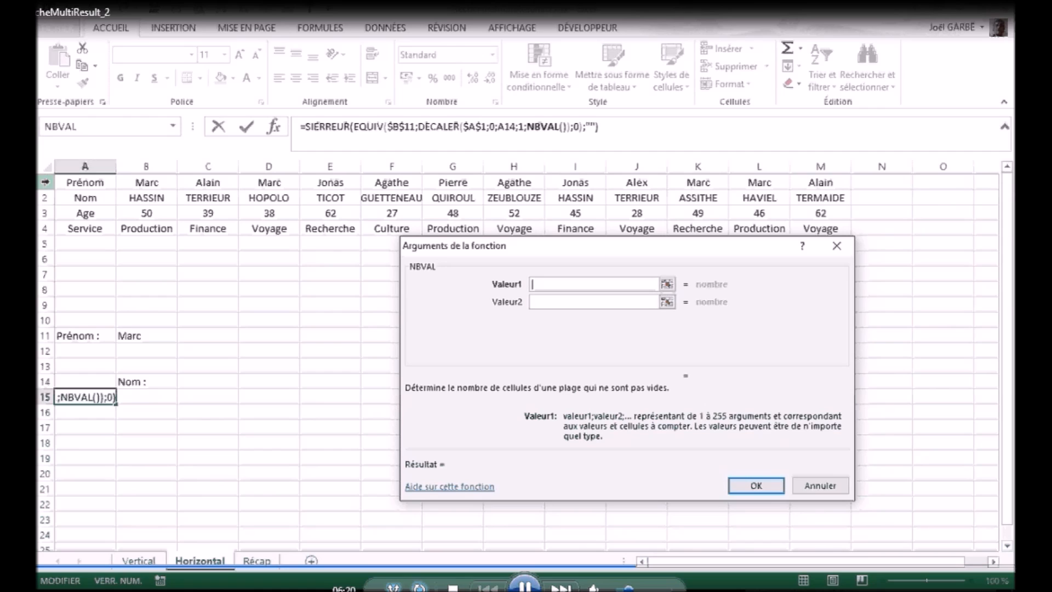
{"action": "left_click", "coordinate": [45, 182]}
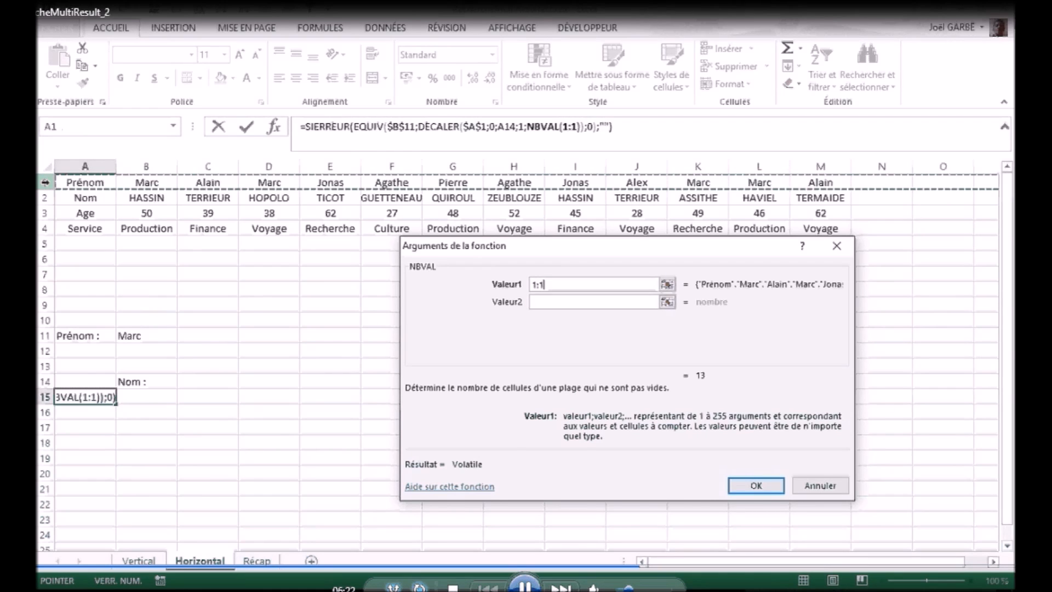
{"action": "left_click", "coordinate": [550, 303]}
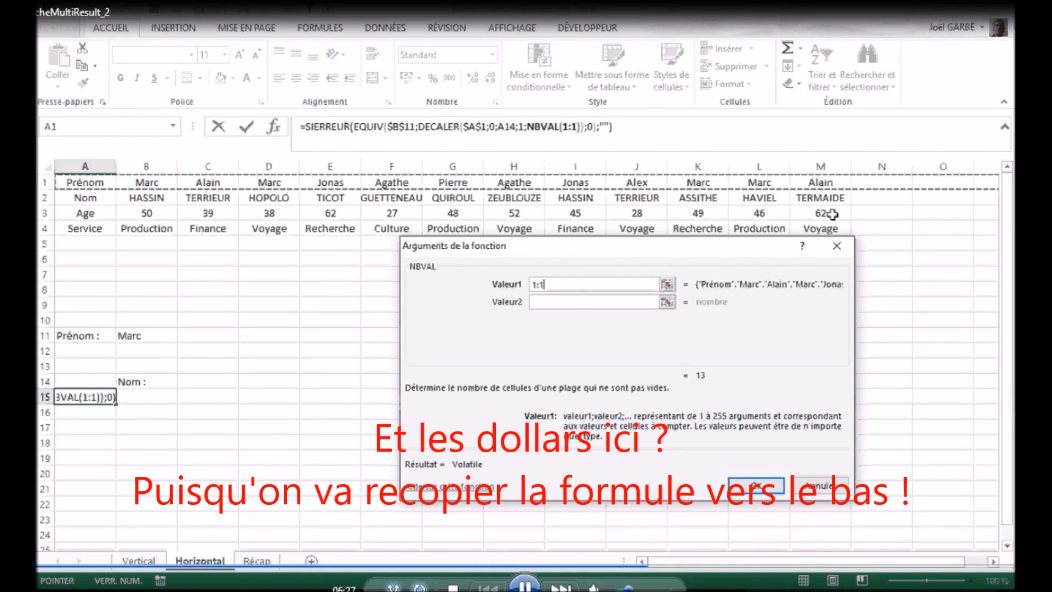
{"action": "left_click", "coordinate": [573, 302]}
{"action": "left_click", "coordinate": [572, 285]}
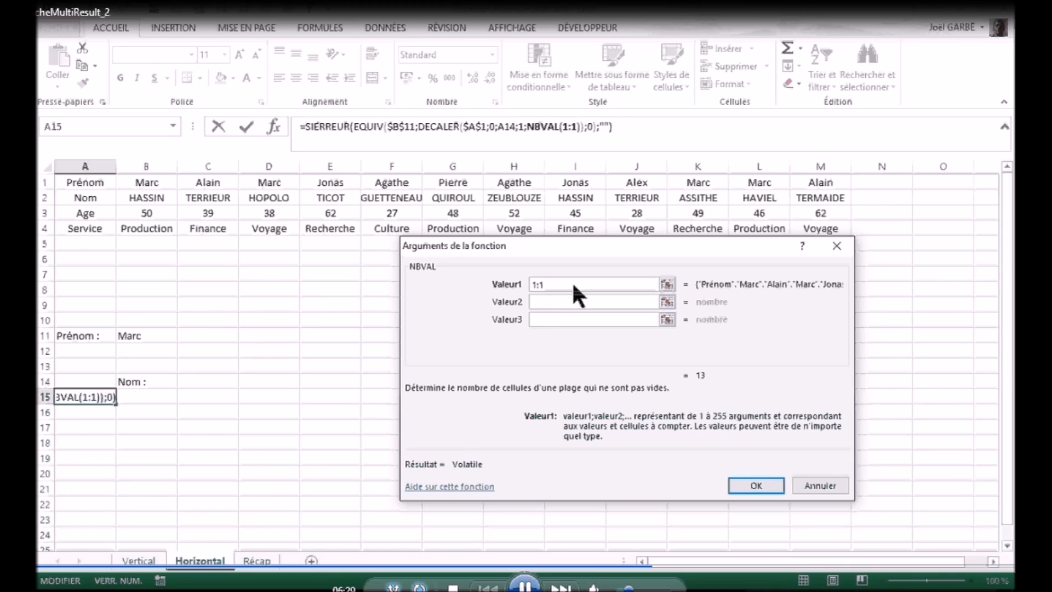
Step: Return to DECALER's arguments and extend Largeur to NBVAL(1:1)-A14
{"action": "left_click", "coordinate": [430, 126]}
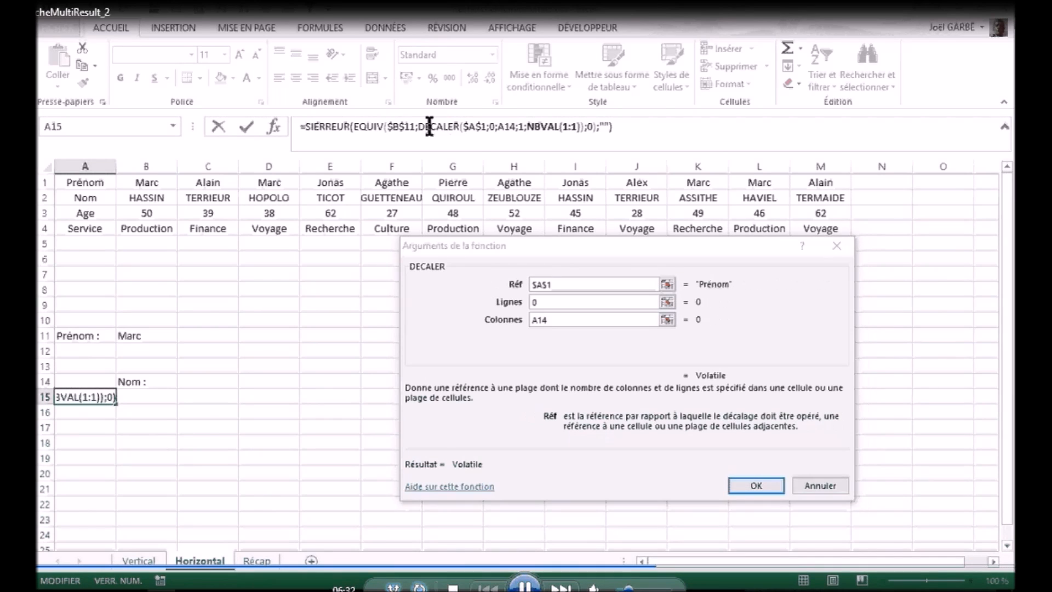
{"action": "left_click", "coordinate": [597, 353]}
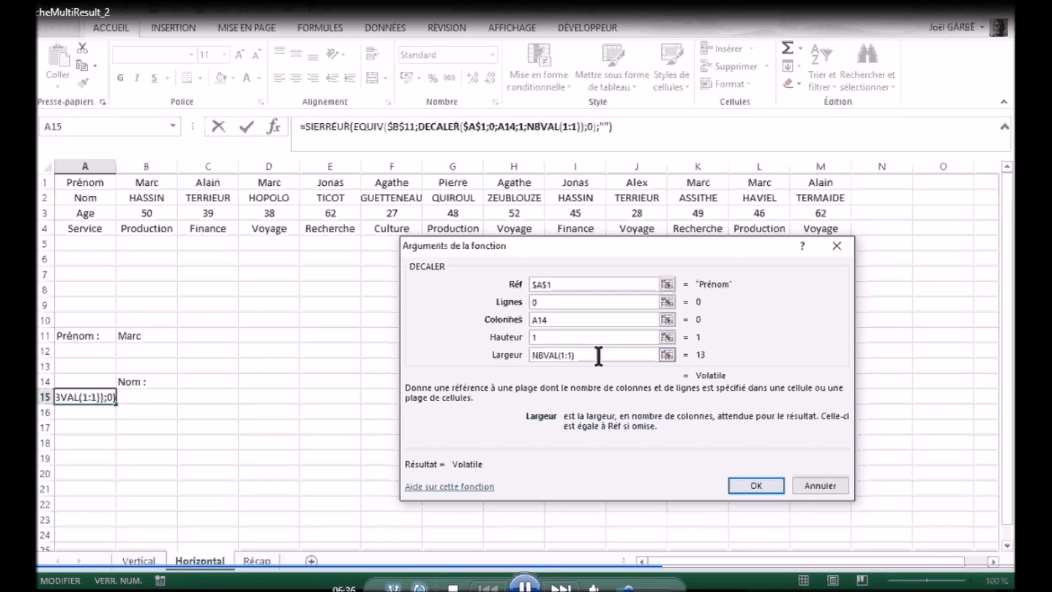
{"action": "type", "text": "-"}
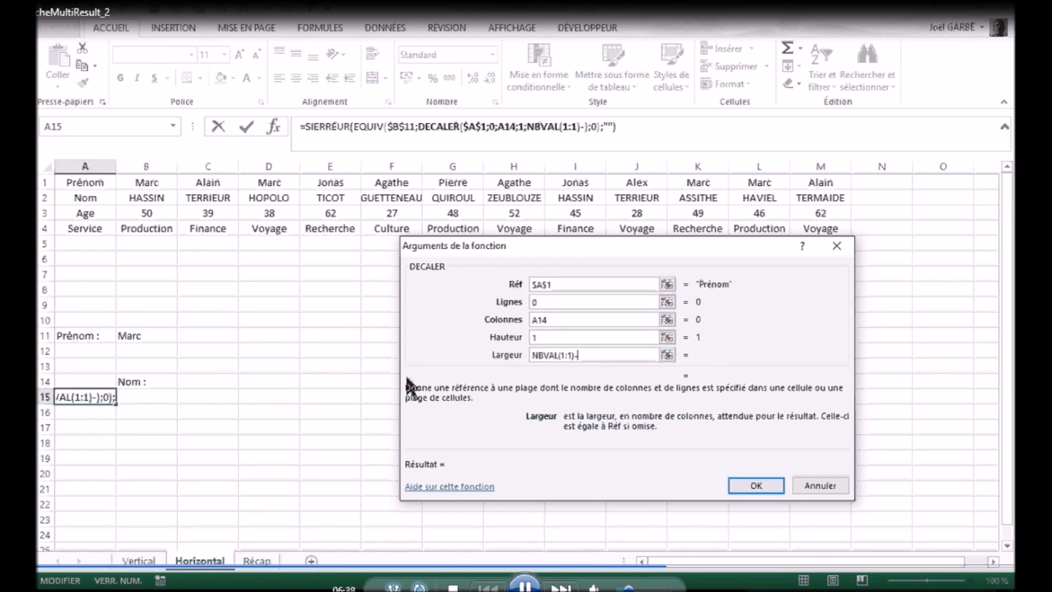
{"action": "left_click", "coordinate": [79, 379]}
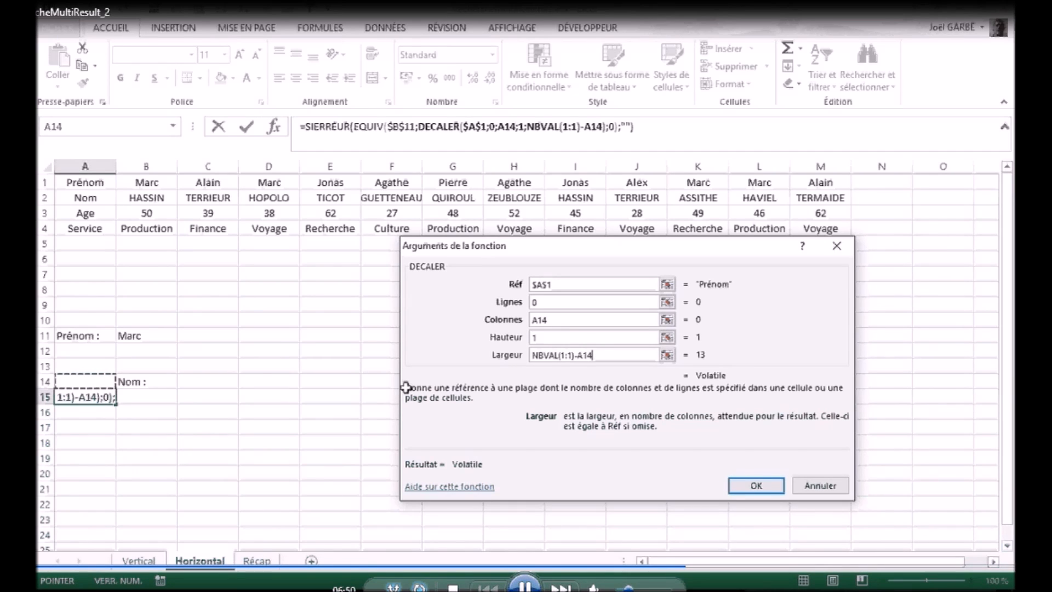
Step: Append +A14 to the EQUIV expression in SIERREUR's Valeur argument, validate the formula and copy it from A15 down to A24
{"action": "left_click", "coordinate": [327, 127]}
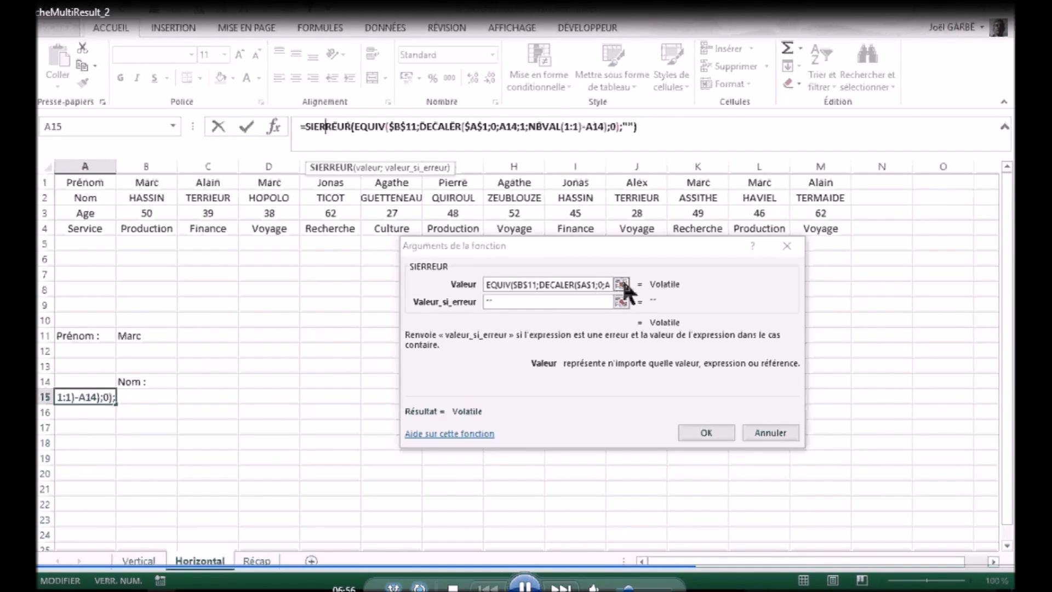
{"action": "left_click", "coordinate": [620, 284]}
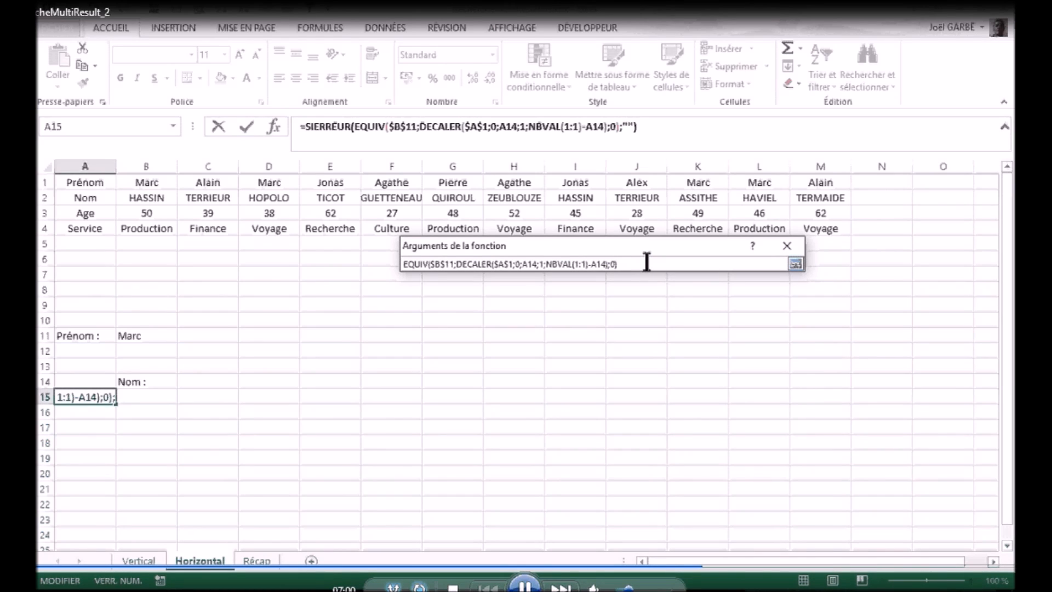
{"action": "type", "text": "+"}
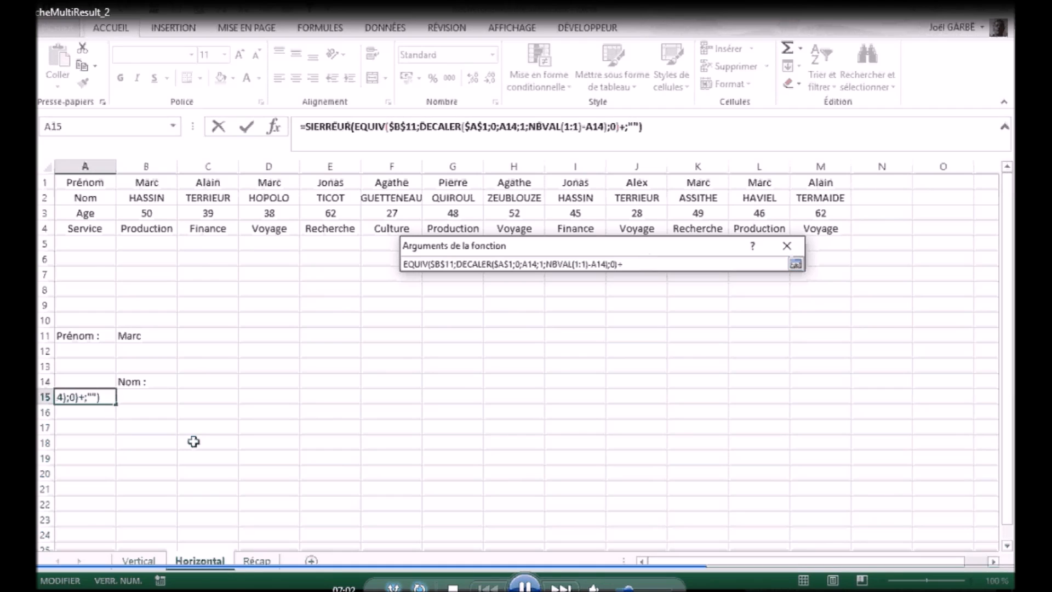
{"action": "left_click", "coordinate": [82, 379]}
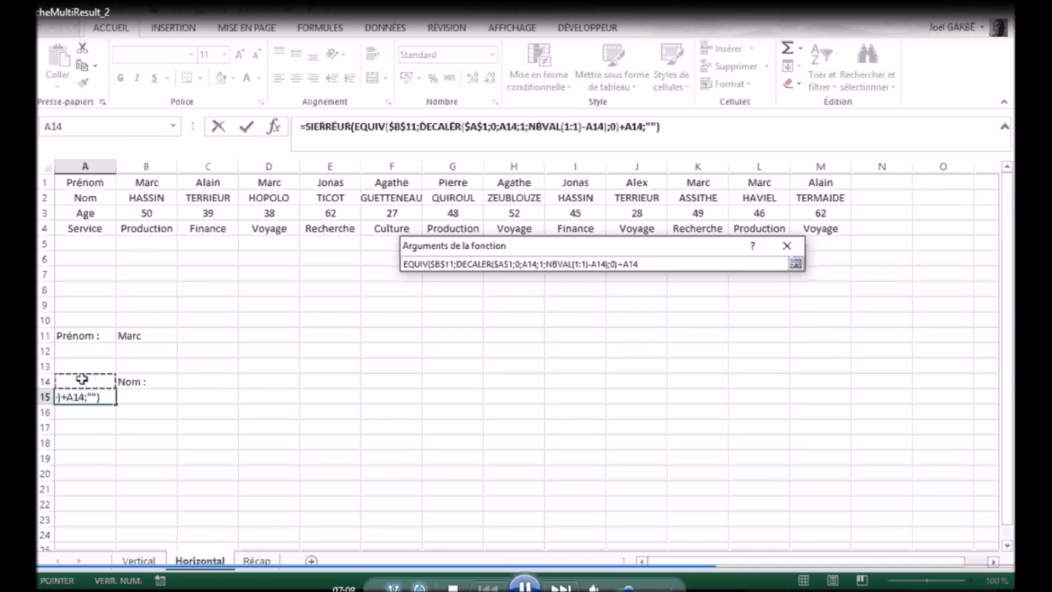
{"action": "left_click", "coordinate": [245, 127]}
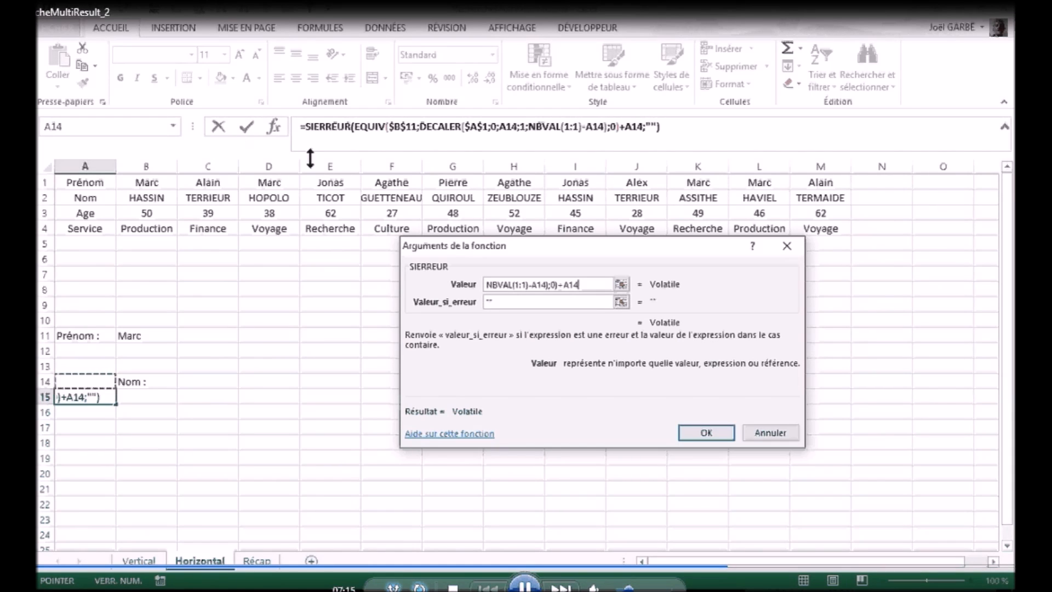
{"action": "left_click", "coordinate": [245, 127]}
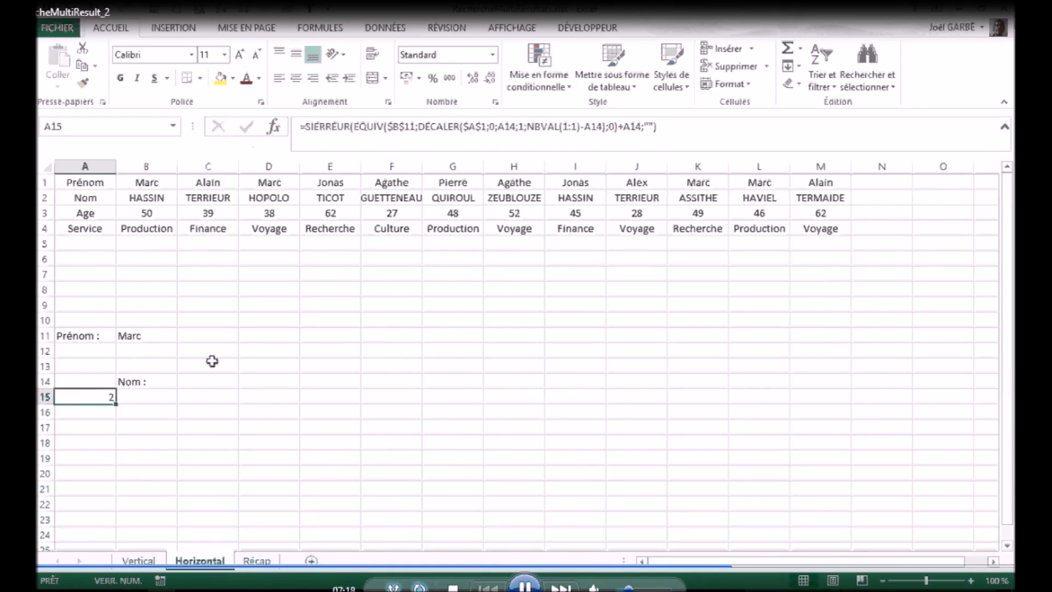
{"action": "left_click_drag", "start_coordinate": [116, 404], "coordinate": [109, 540]}
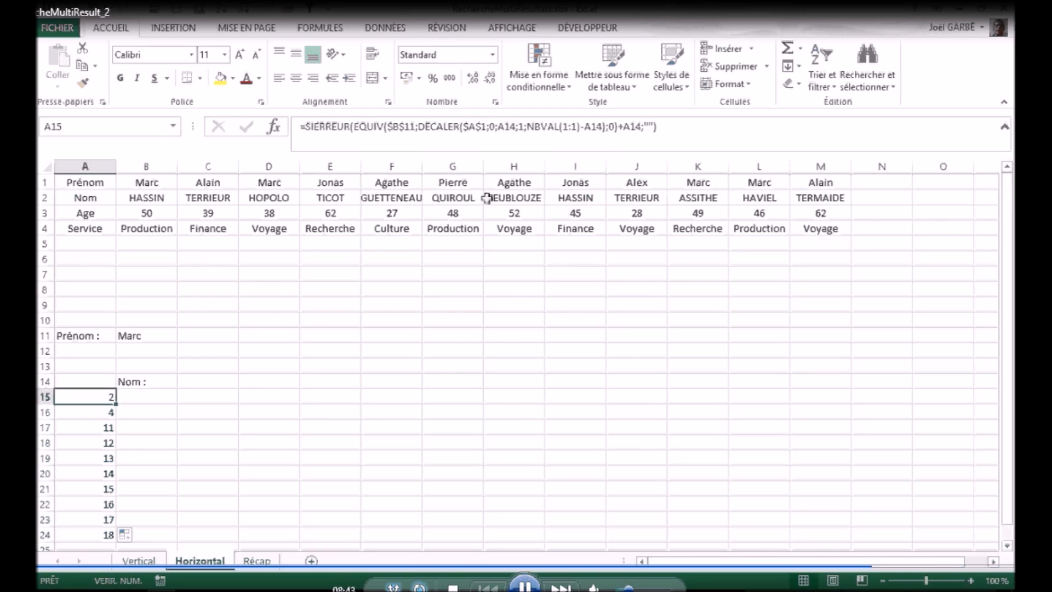
{"action": "left_click", "coordinate": [563, 127]}
{"action": "left_click_drag", "start_coordinate": [562, 128], "coordinate": [575, 127]}
{"action": "key", "text": "BackSpace"}
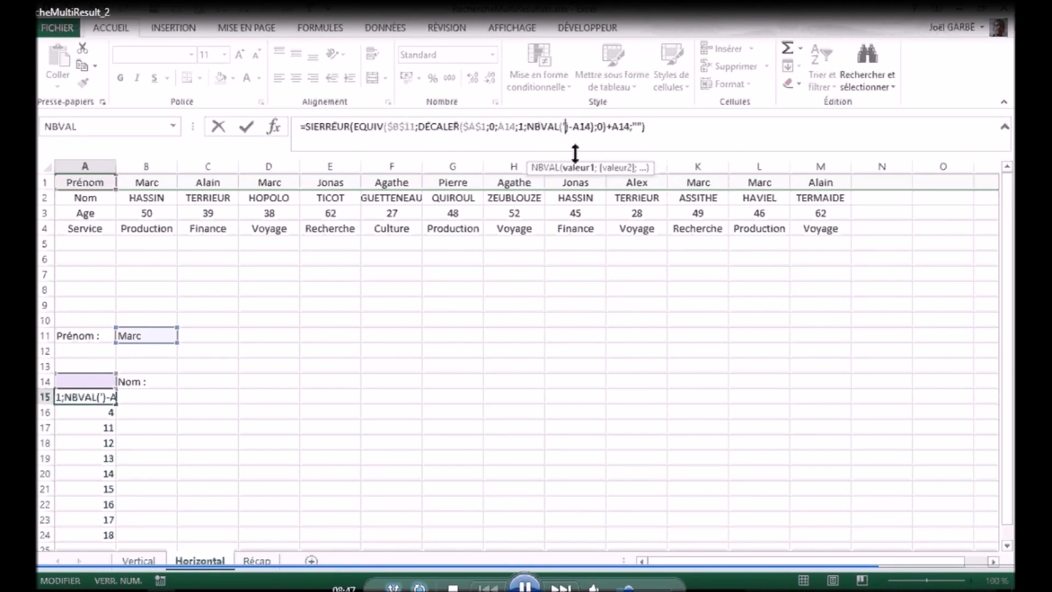
{"action": "key", "text": "Return"}
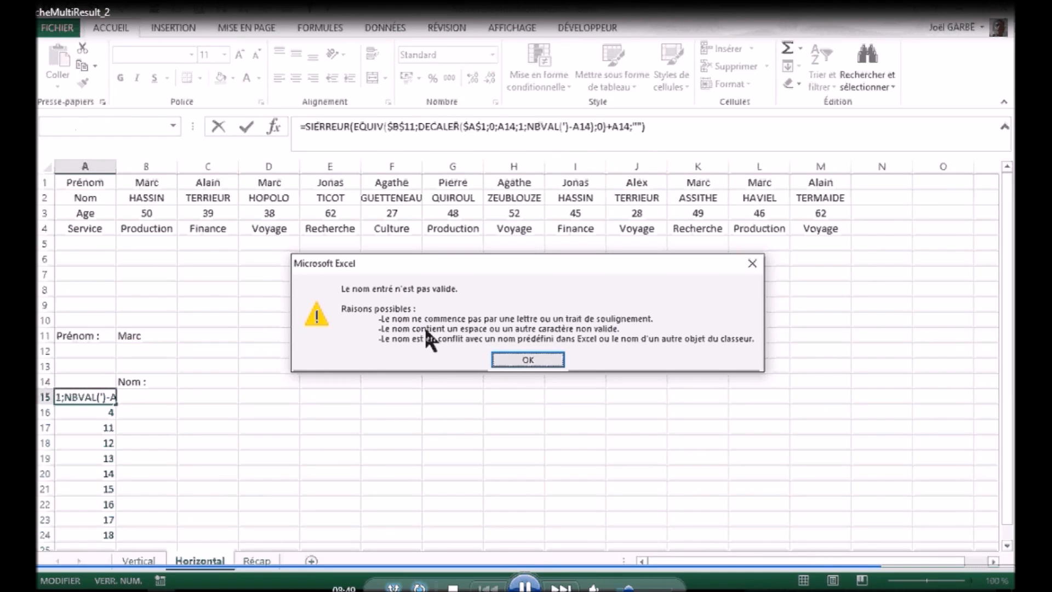
{"action": "left_click", "coordinate": [527, 360]}
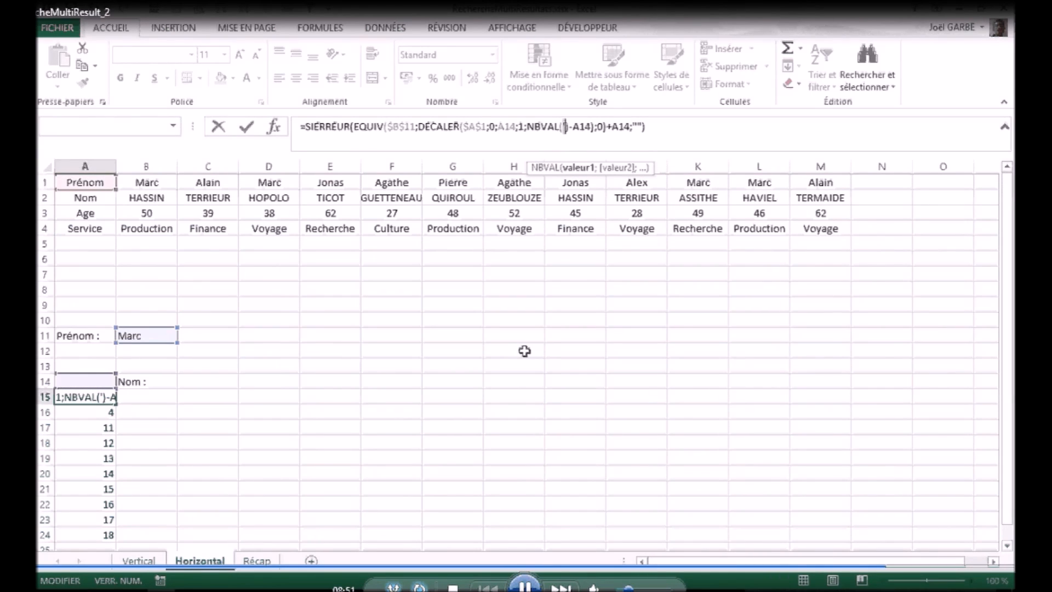
{"action": "type", "text": "1:1"}
{"action": "key", "text": "ctrl+Return"}
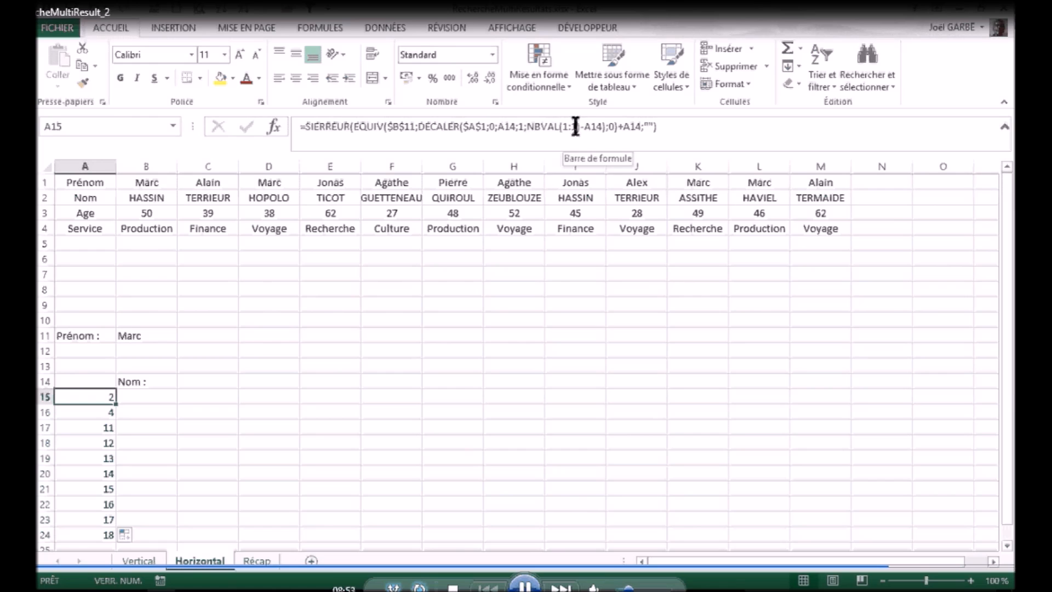
Step: Make the 1:1 row reference inside NBVAL absolute in the A15 formula
{"action": "left_click_drag", "start_coordinate": [577, 127], "coordinate": [562, 126]}
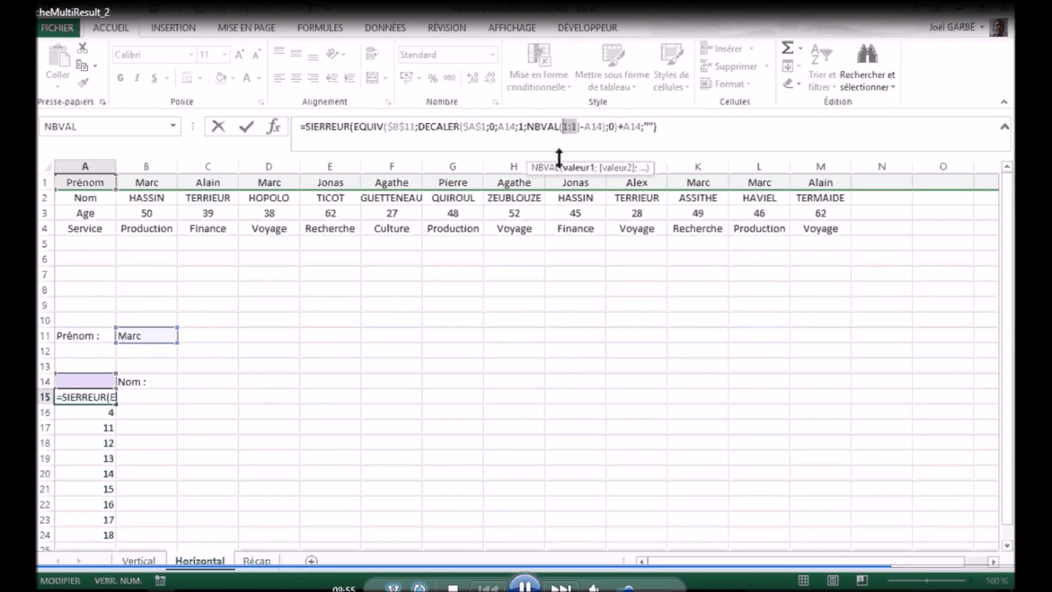
{"action": "key", "text": "F4"}
{"action": "key", "text": "Return"}
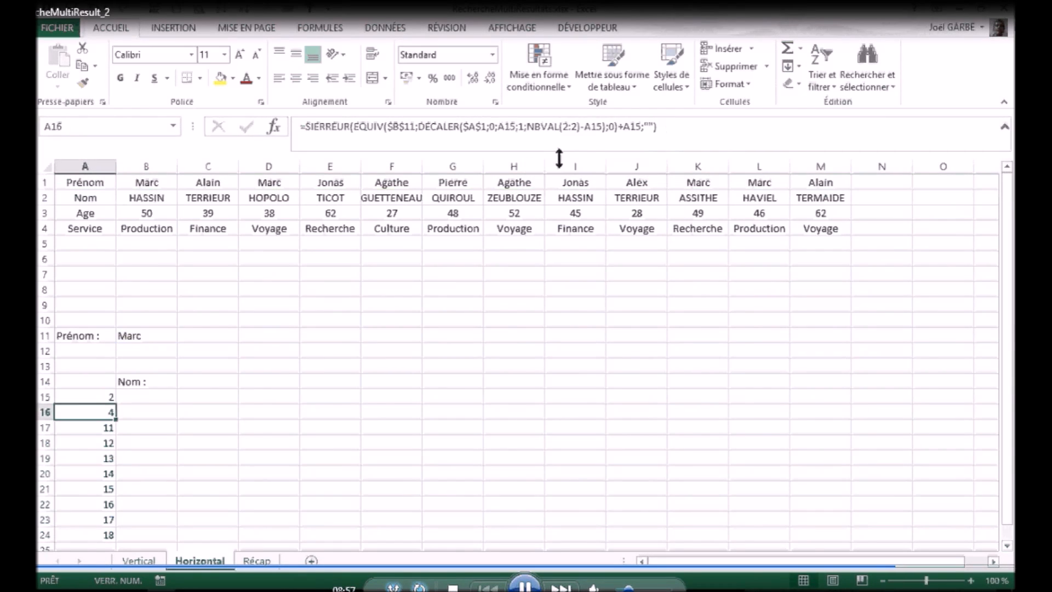
Step: Copy the corrected A15 formula down to A24 on the Horizontal sheet
{"action": "left_click", "coordinate": [109, 395]}
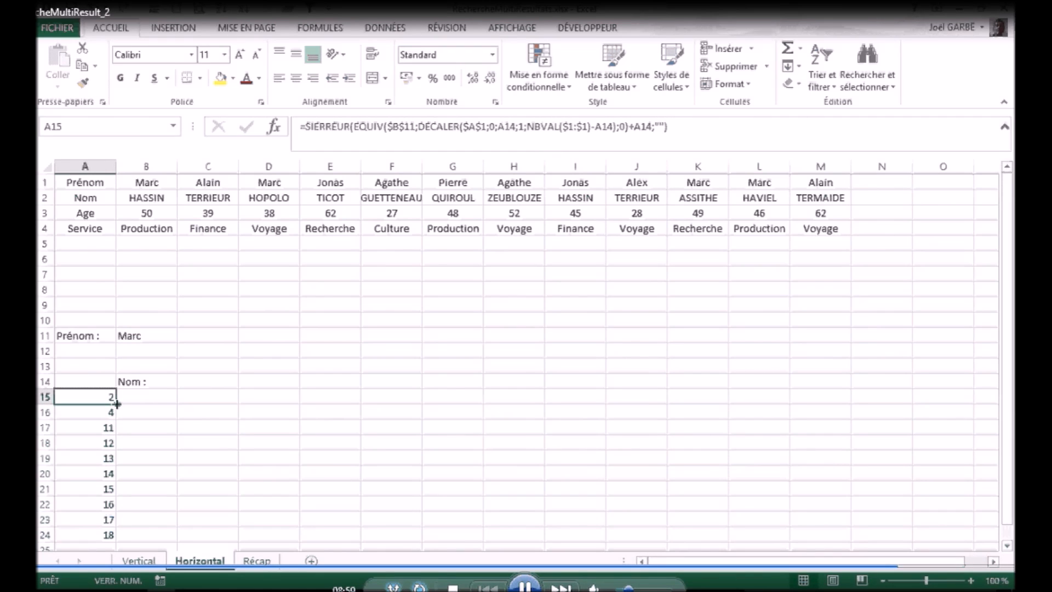
{"action": "double_click", "coordinate": [117, 404]}
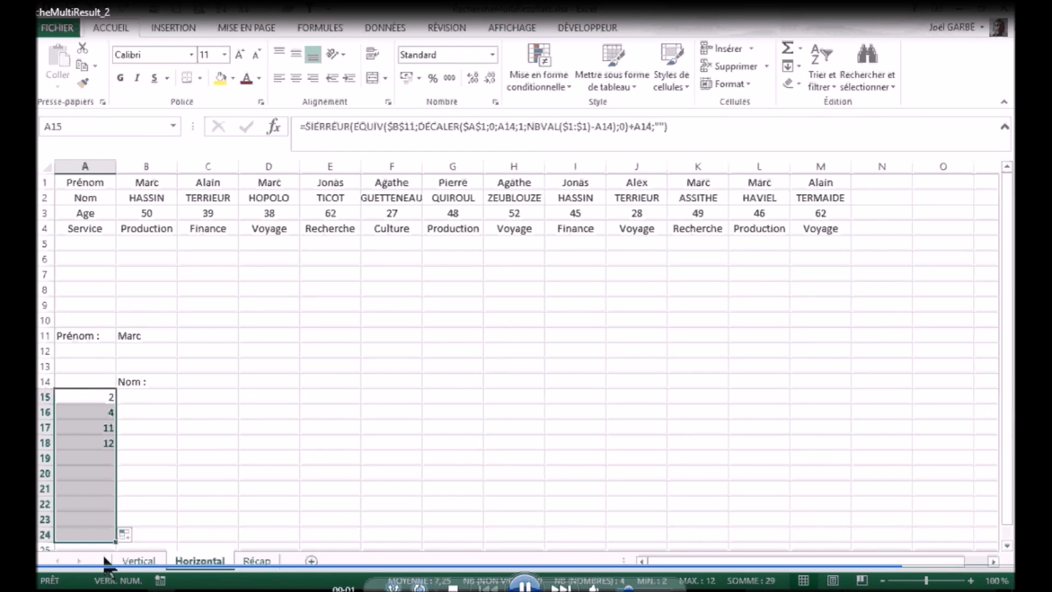
Step: Start inserting a function in cell B15, under the Nom heading
{"action": "left_click", "coordinate": [156, 394]}
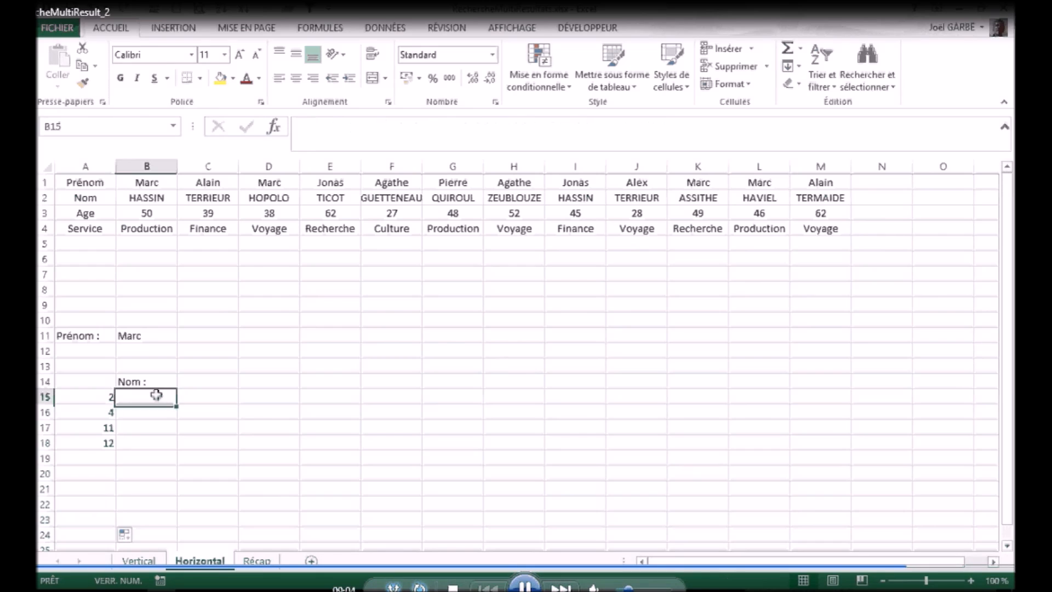
{"action": "left_click", "coordinate": [274, 126]}
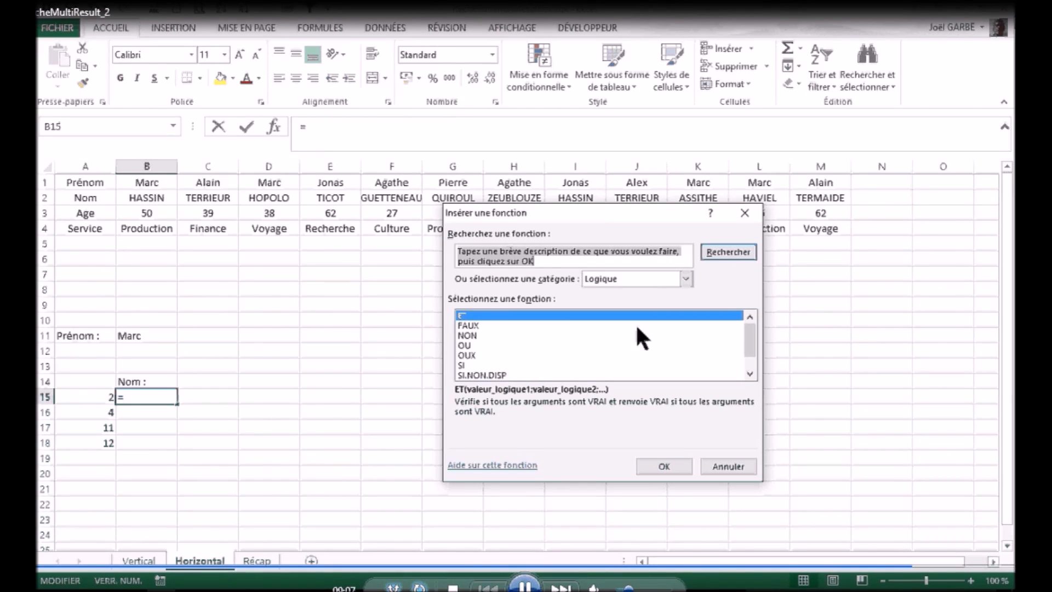
{"action": "left_click", "coordinate": [685, 278]}
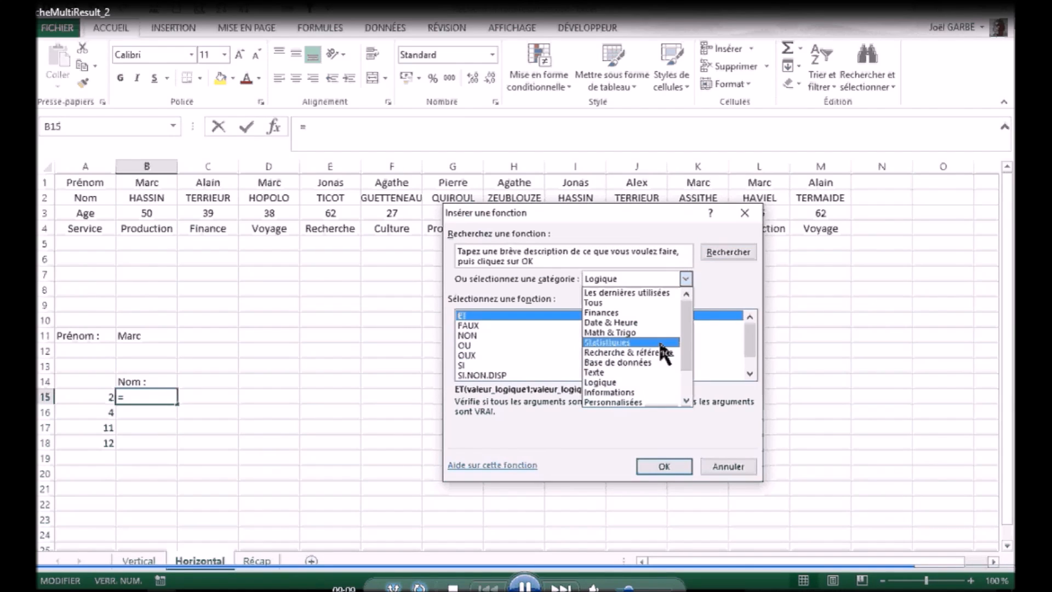
{"action": "left_click", "coordinate": [655, 353]}
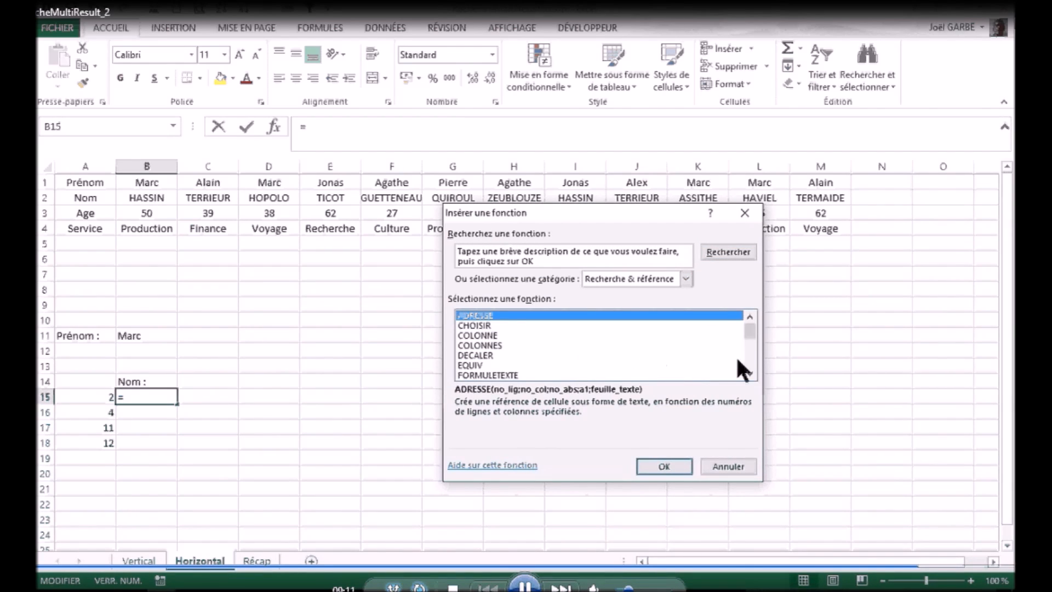
{"action": "scroll", "coordinate": [735, 356], "scroll_direction": "down", "scroll_amount": 2}
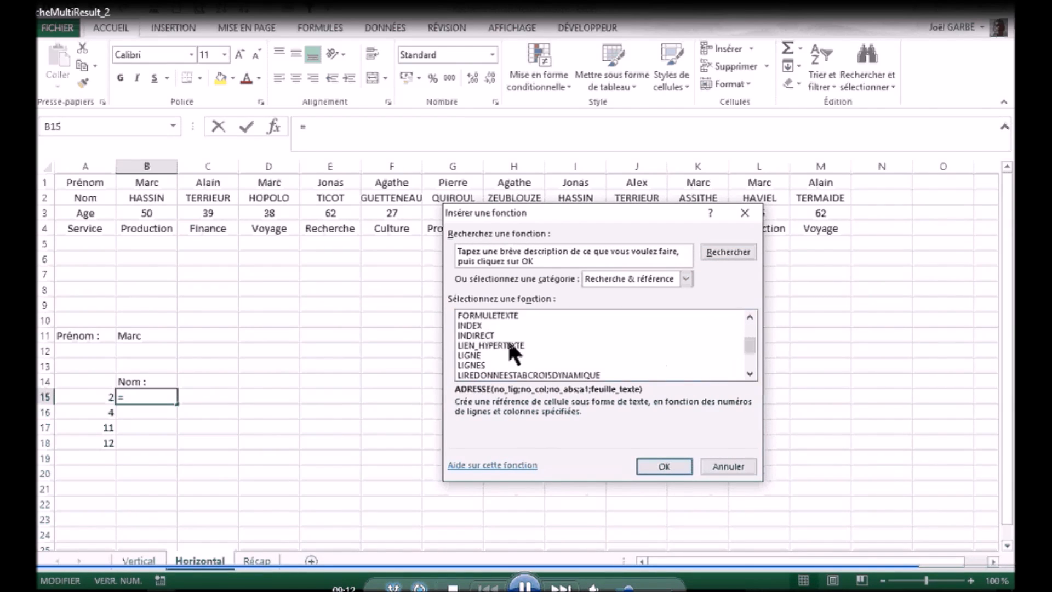
{"action": "left_click", "coordinate": [686, 279]}
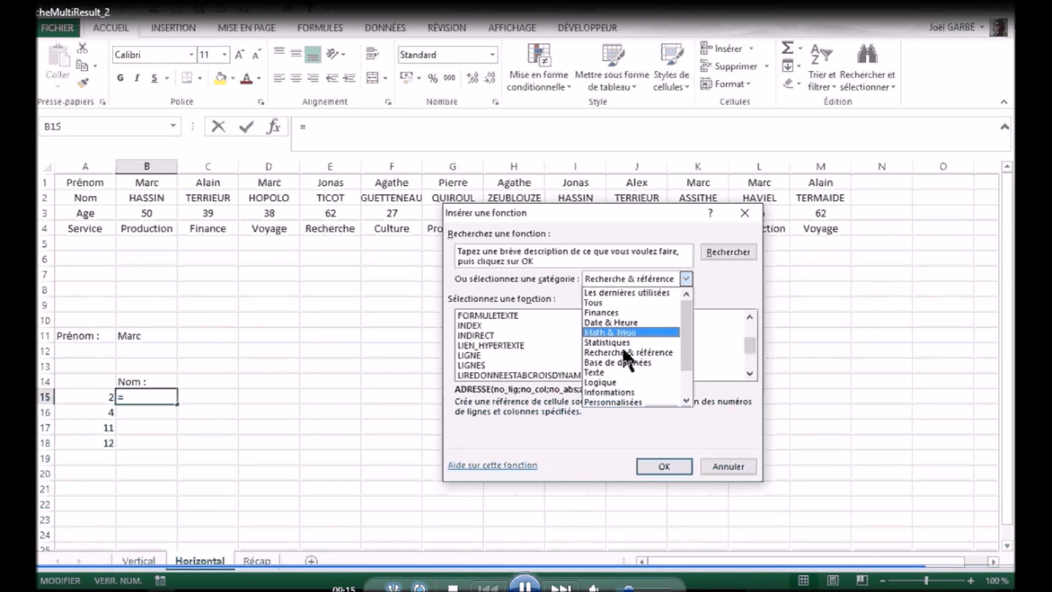
{"action": "left_click", "coordinate": [612, 383]}
Step: Choose the SIERREUR function from the Logique category for B15 and set Valeur_si_erreur to an empty string ("")
{"action": "scroll", "coordinate": [737, 334], "scroll_direction": "down", "scroll_amount": 1}
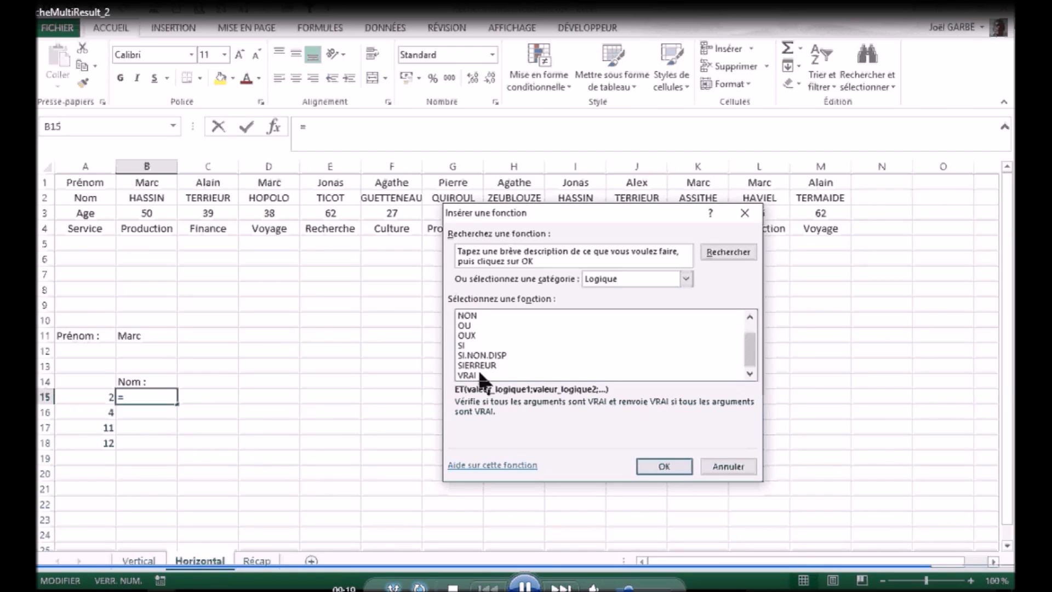
{"action": "double_click", "coordinate": [476, 364]}
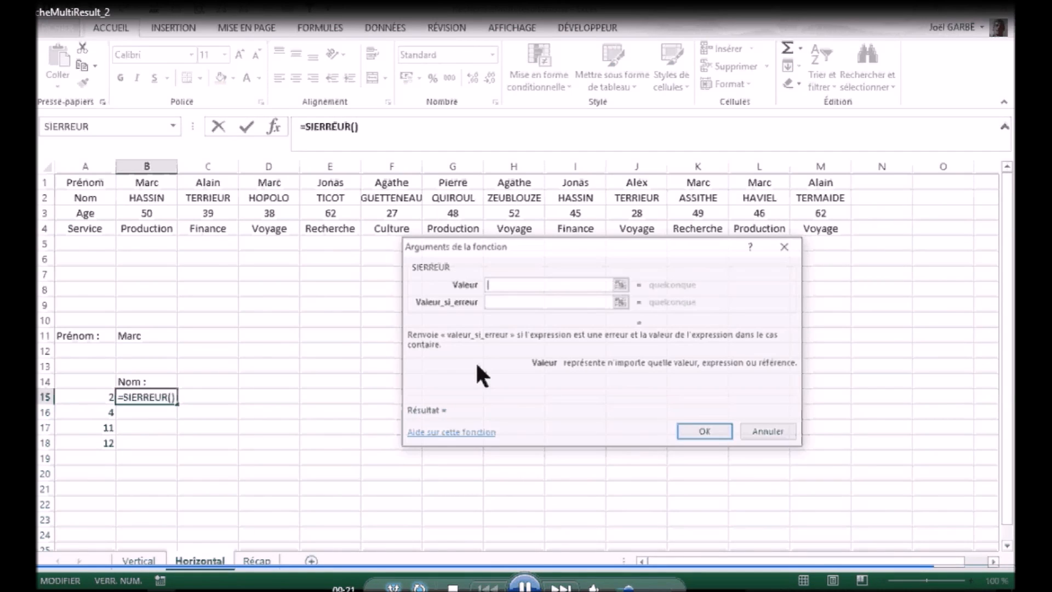
{"action": "left_click", "coordinate": [518, 302]}
{"action": "type", "text": "\"\""}
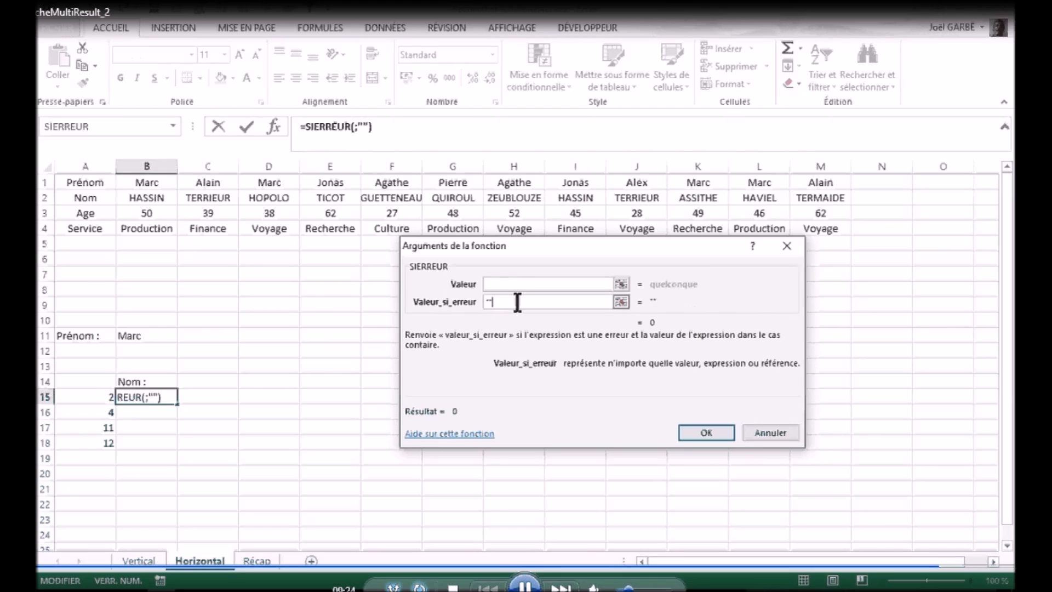
Step: Nest the INDEX function in SIERREUR's Valeur argument, using the matrice;no_lig;no_col argument list
{"action": "left_click", "coordinate": [506, 284]}
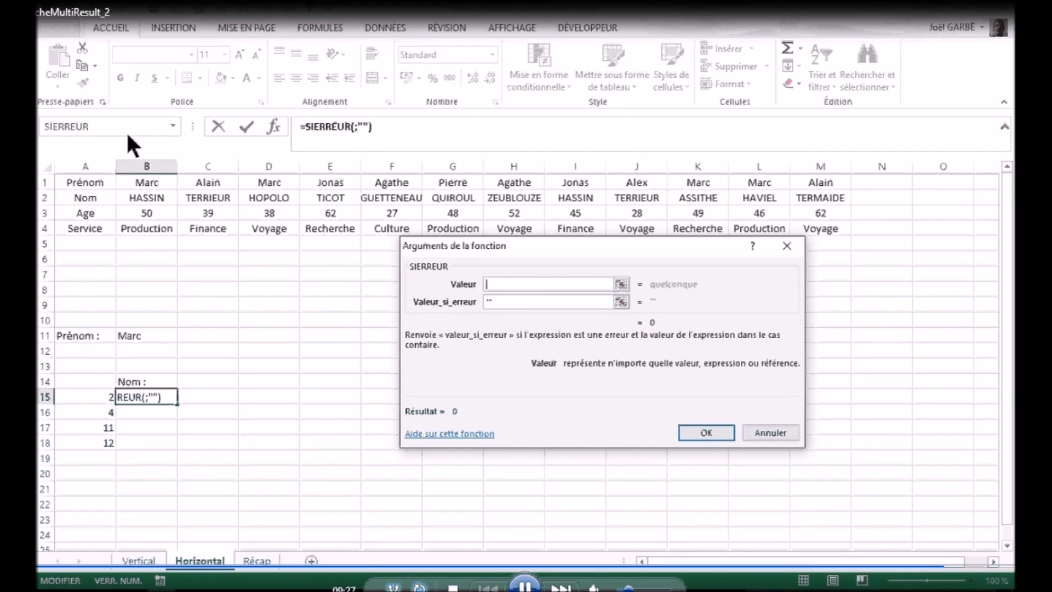
{"action": "left_click", "coordinate": [173, 126]}
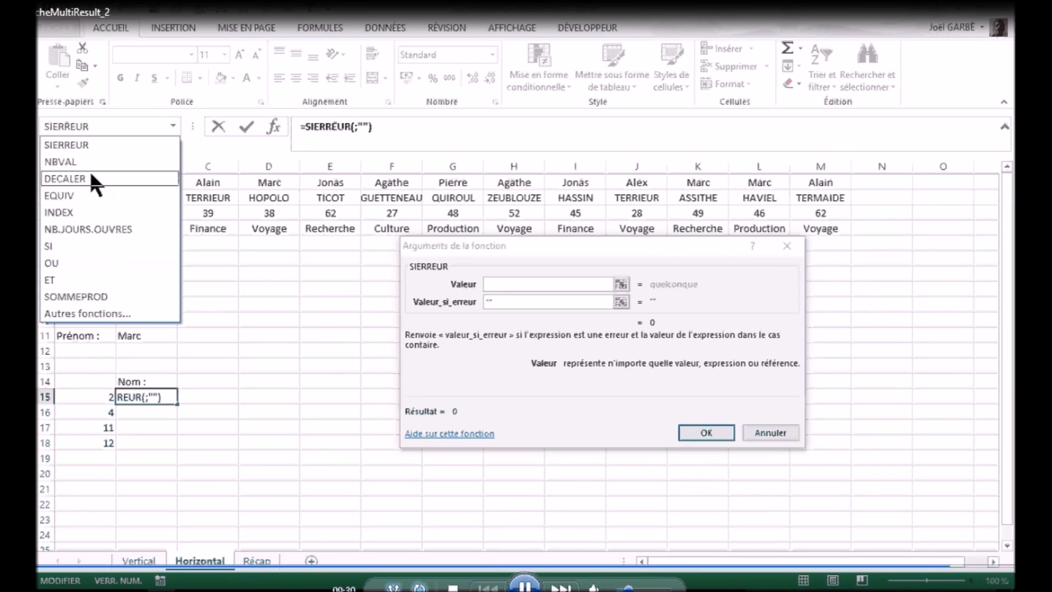
{"action": "left_click", "coordinate": [69, 212]}
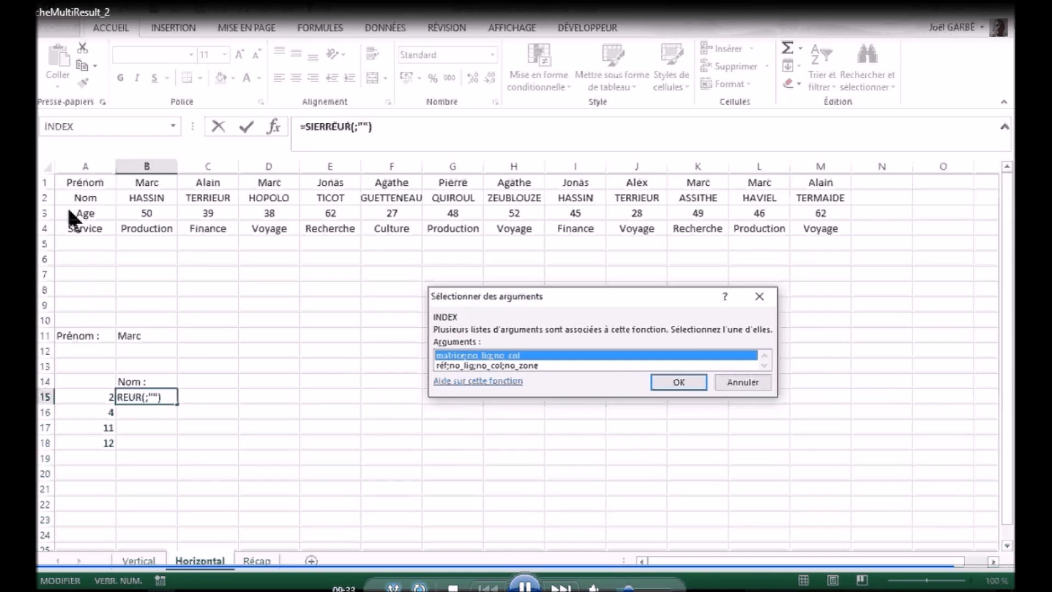
{"action": "left_click", "coordinate": [679, 384]}
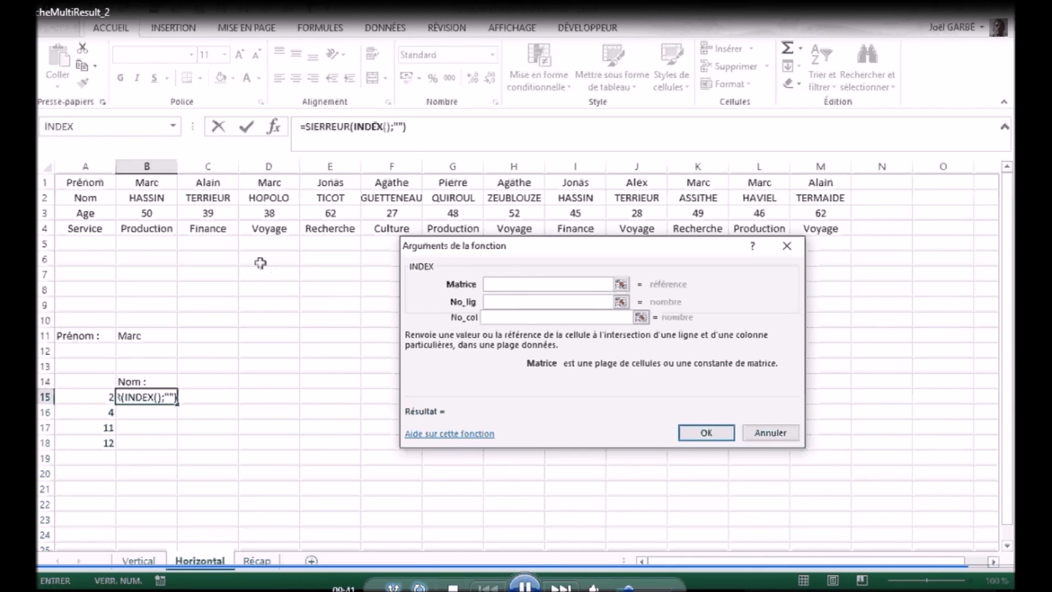
Step: Set INDEX's Matrice to the absolute row $2:$2, No_lig to 1 and No_col to A15, and validate the B15 formula
{"action": "left_click", "coordinate": [44, 197]}
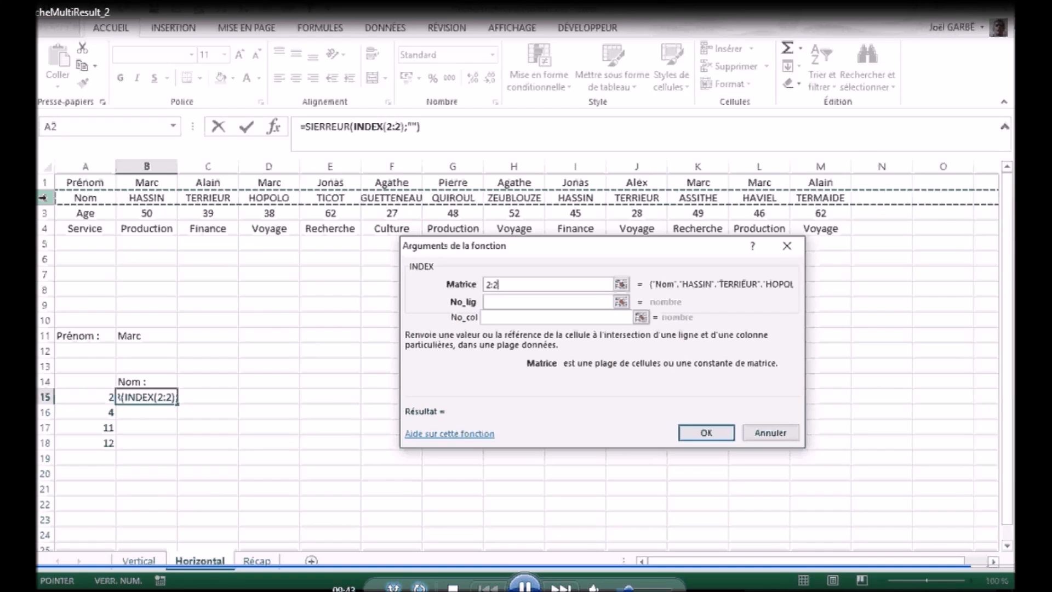
{"action": "key", "text": "F4"}
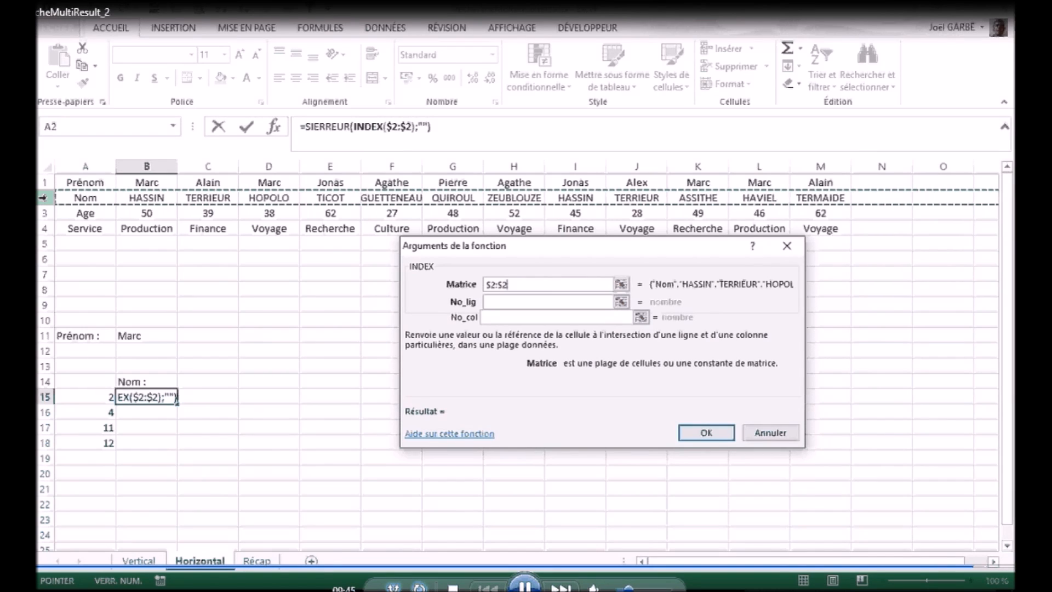
{"action": "left_click", "coordinate": [503, 302]}
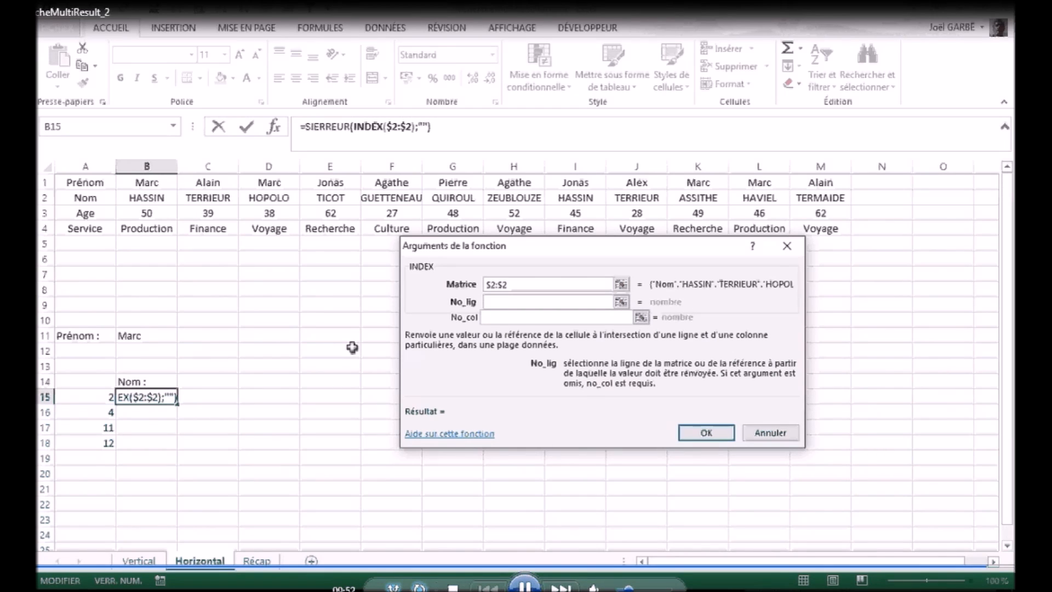
{"action": "type", "text": "1"}
{"action": "left_click", "coordinate": [510, 316]}
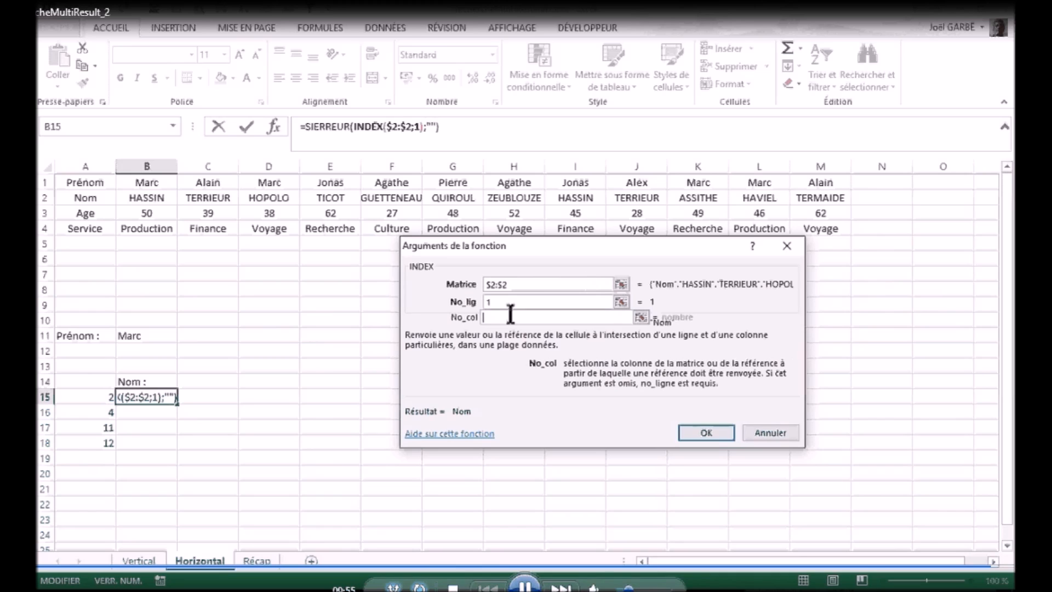
{"action": "left_click", "coordinate": [77, 394]}
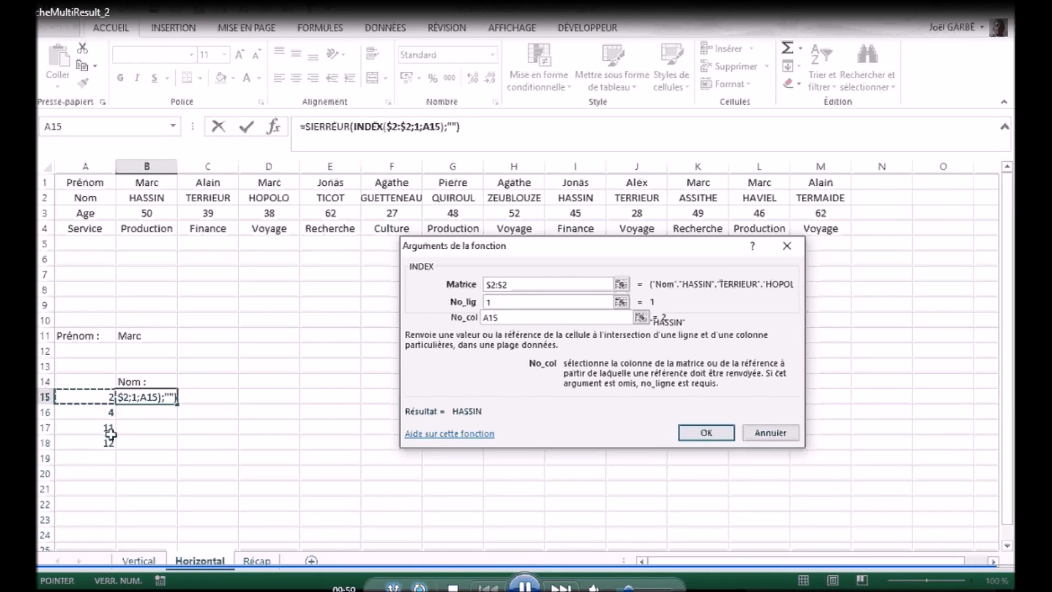
{"action": "left_click", "coordinate": [708, 431]}
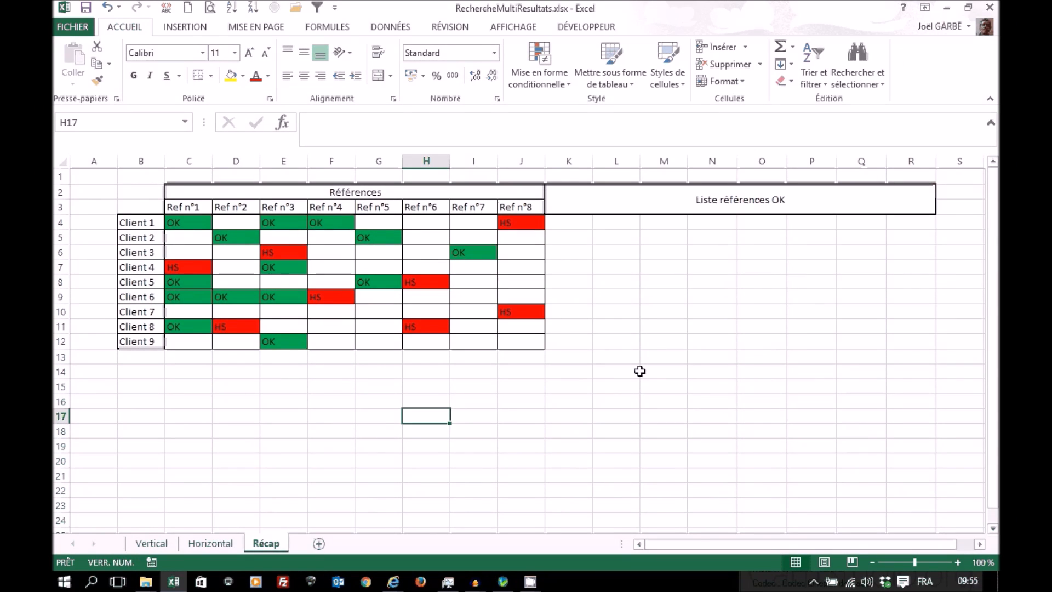
Step: Compare the Récap sheet's Liste références OK area, starting at K4, with the Nom lookup on the Vertical sheet
{"action": "left_click", "coordinate": [570, 222]}
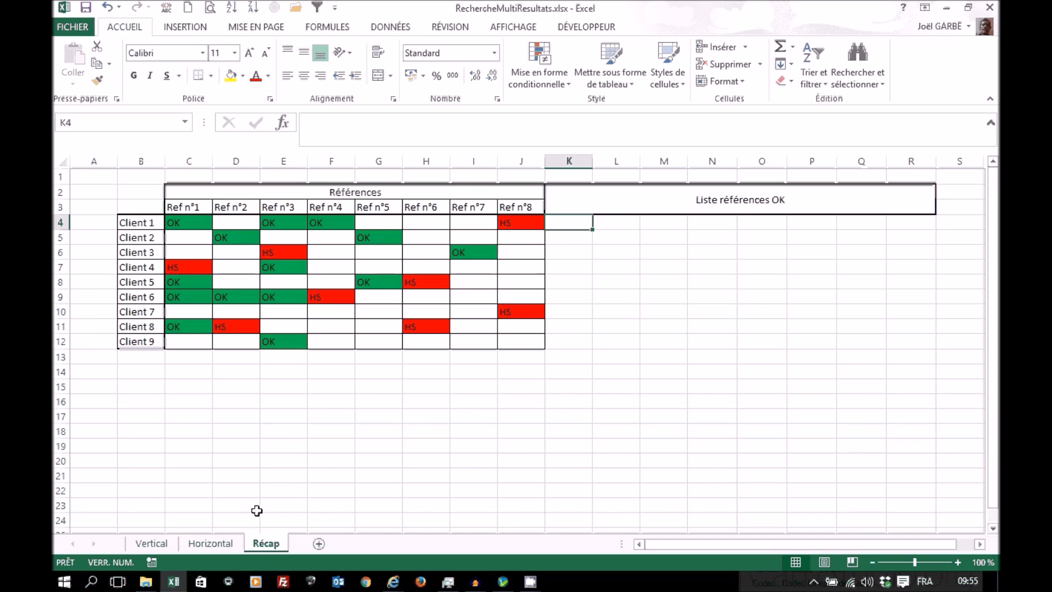
{"action": "left_click", "coordinate": [151, 543]}
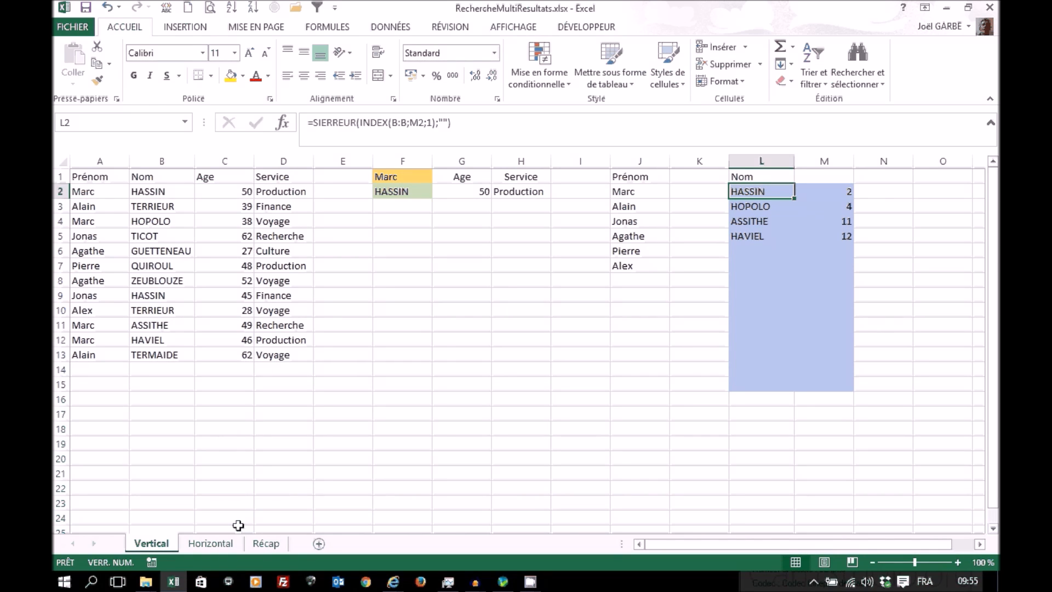
{"action": "left_click", "coordinate": [266, 544]}
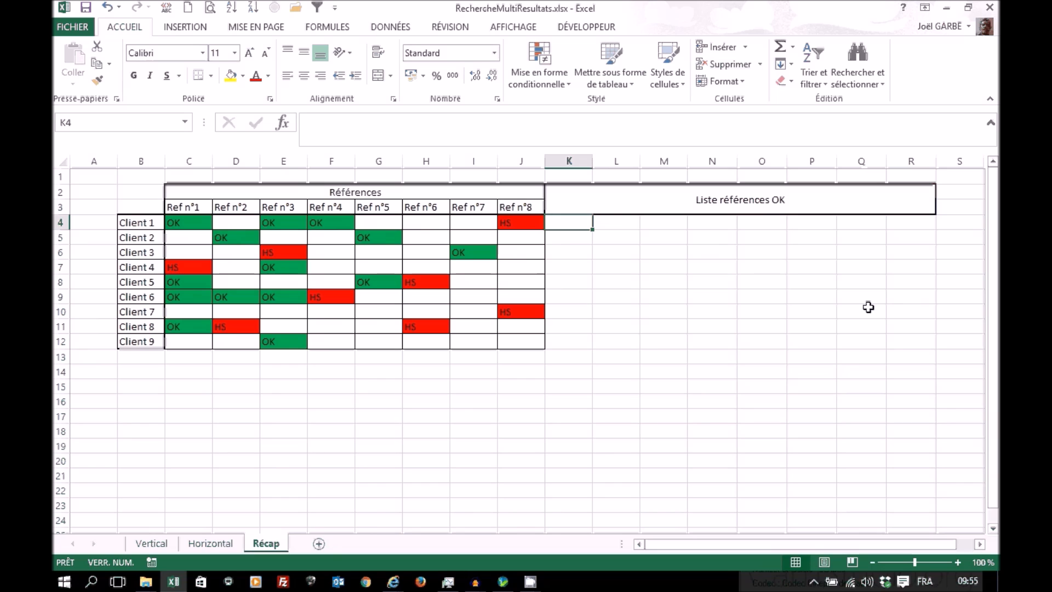
Step: Add a new sheet after Récap and name it Repère
{"action": "left_click", "coordinate": [319, 544]}
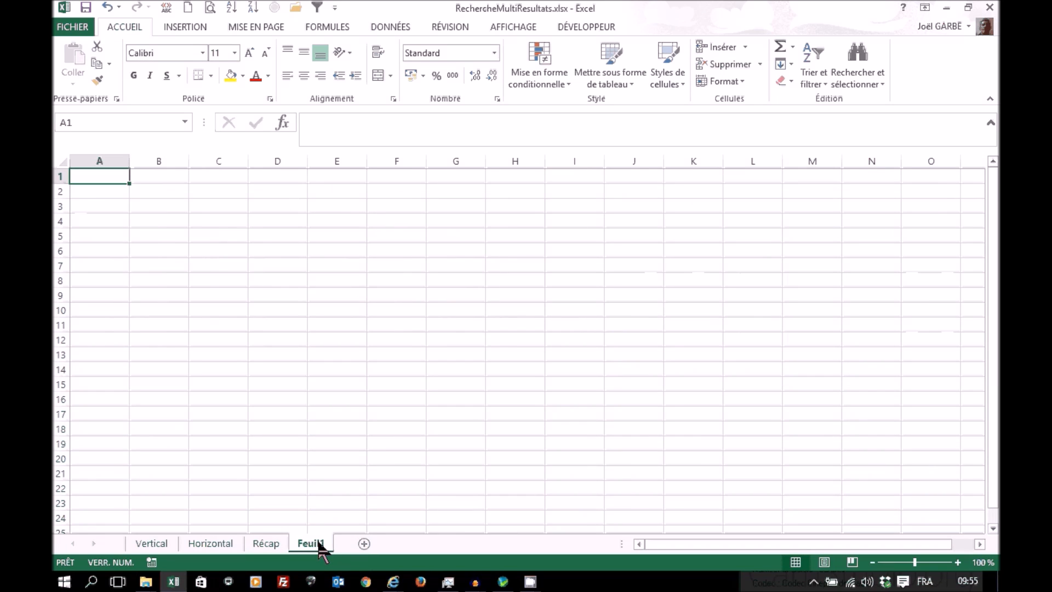
{"action": "double_click", "coordinate": [311, 544]}
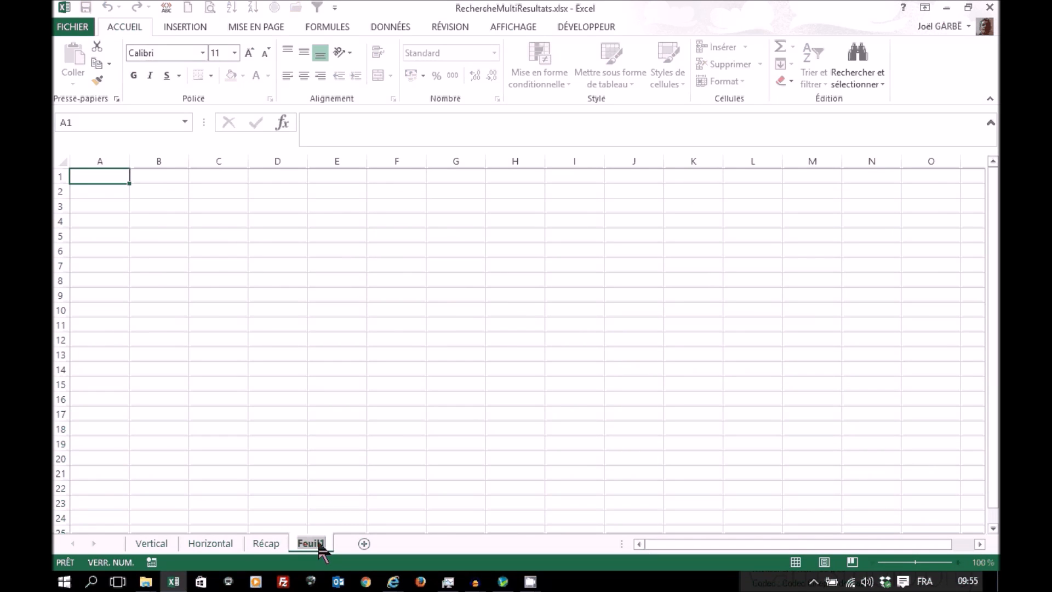
{"action": "type", "text": "Repe"}
{"action": "type", "text": "re"}
{"action": "key", "text": "Return"}
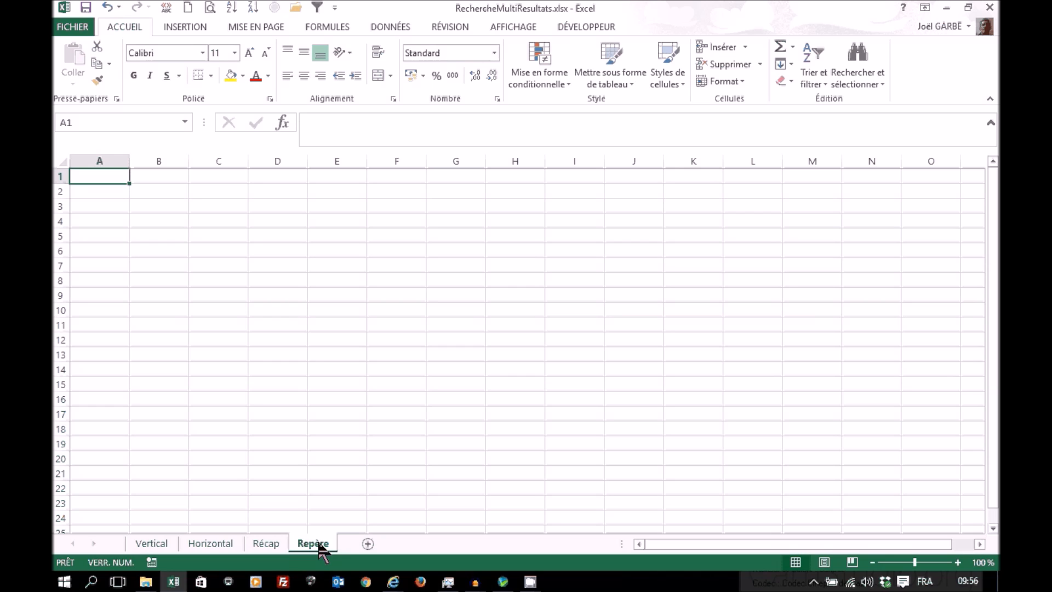
Step: Select K4 on the Repère sheet, matching the position of the first Liste références OK cell on Récap
{"action": "left_click", "coordinate": [267, 544]}
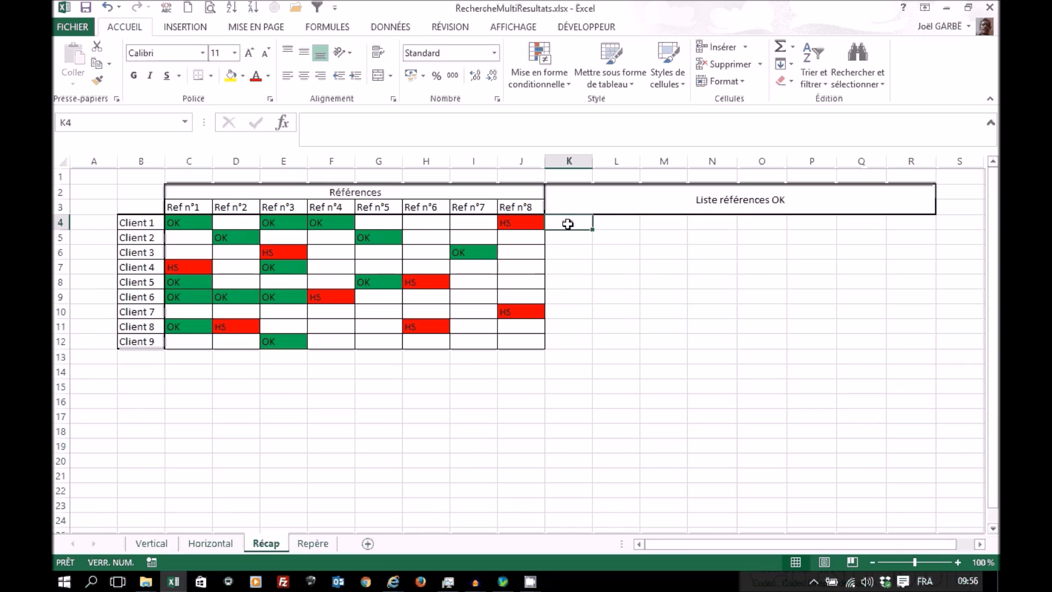
{"action": "left_click", "coordinate": [307, 545]}
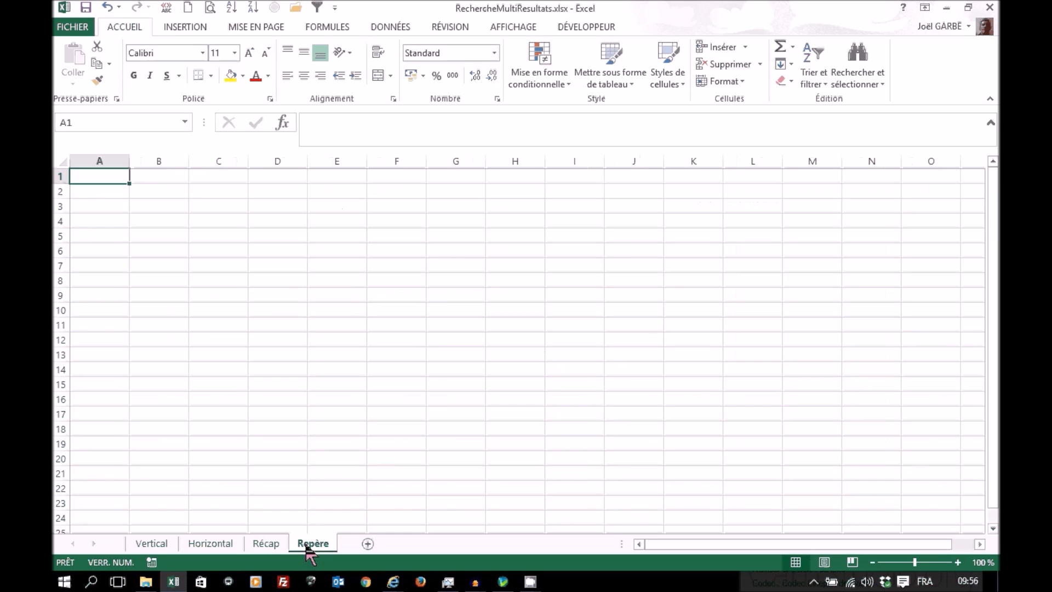
{"action": "left_click", "coordinate": [695, 222]}
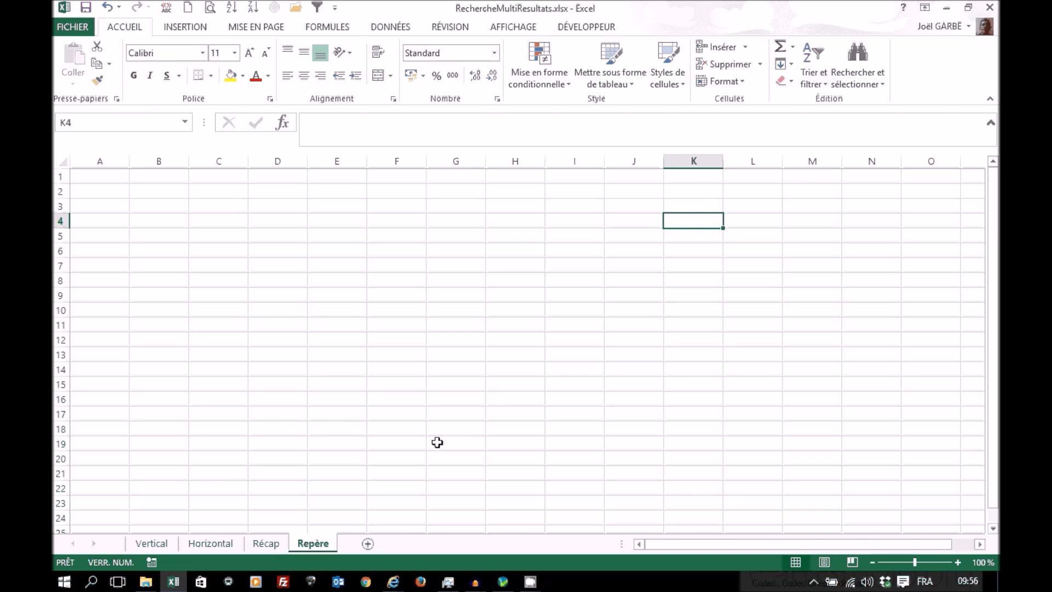
{"action": "left_click", "coordinate": [275, 551]}
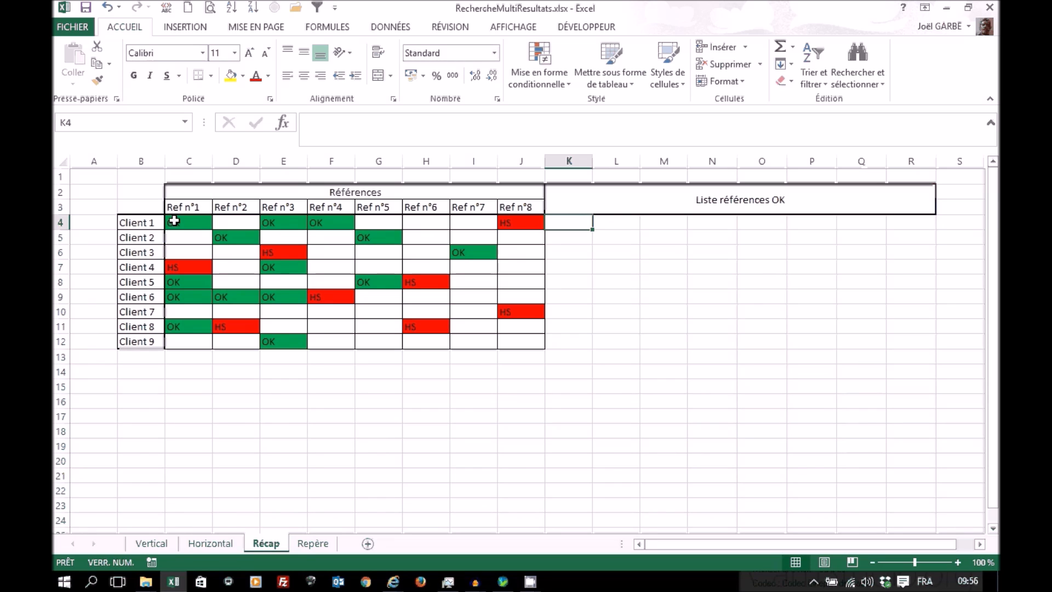
{"action": "left_click", "coordinate": [313, 544]}
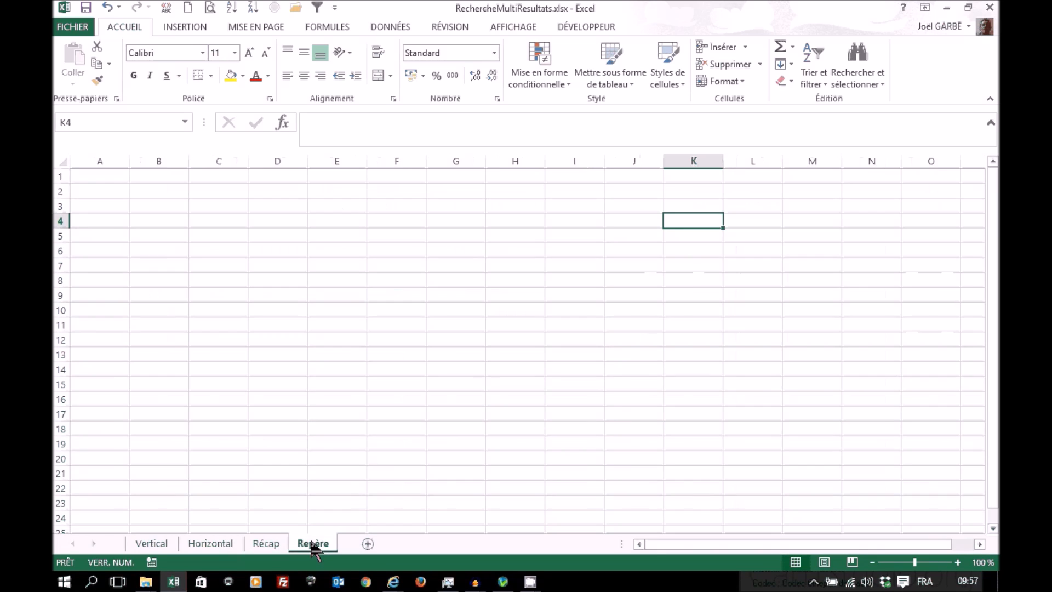
Step: Insert the SIERREUR function in K4 of the Repère sheet, with an empty string ("") as Valeur_si_erreur
{"action": "left_click", "coordinate": [282, 122]}
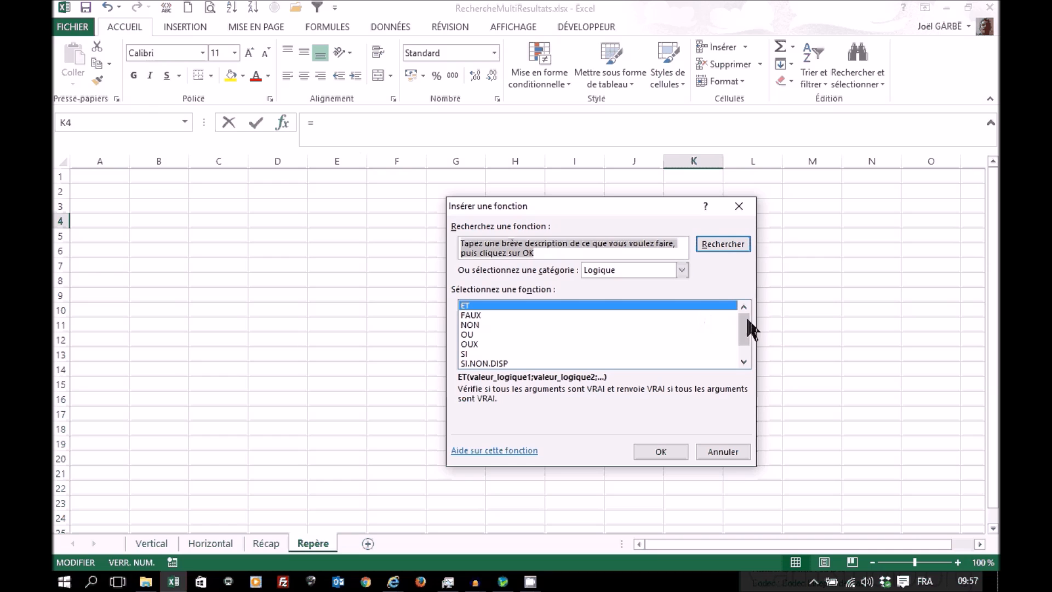
{"action": "left_click", "coordinate": [745, 361]}
{"action": "left_click", "coordinate": [482, 353]}
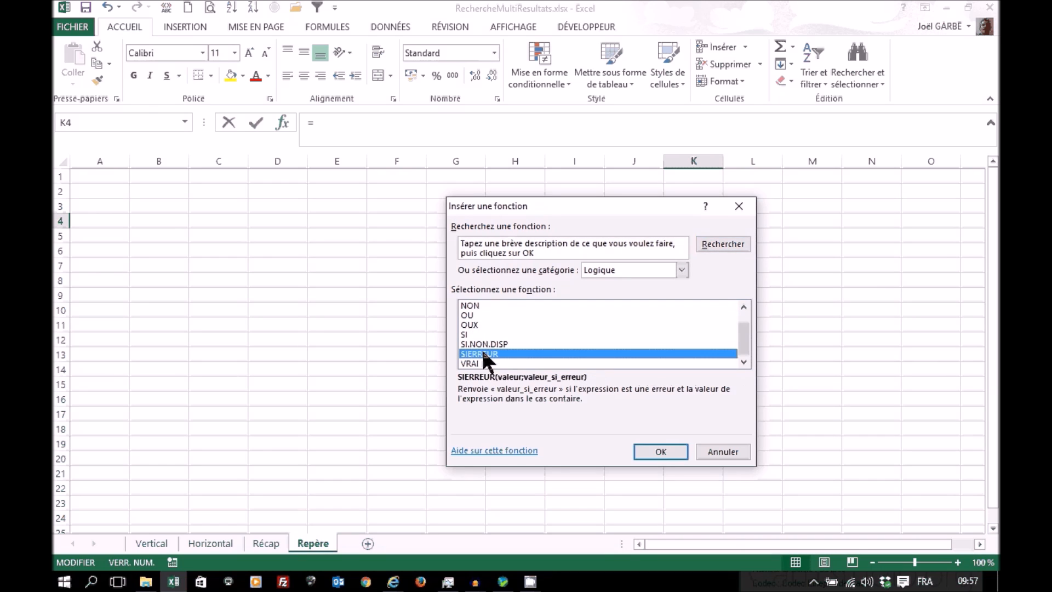
{"action": "left_click", "coordinate": [650, 452]}
{"action": "left_click", "coordinate": [496, 292]}
{"action": "type", "text": "\"\""}
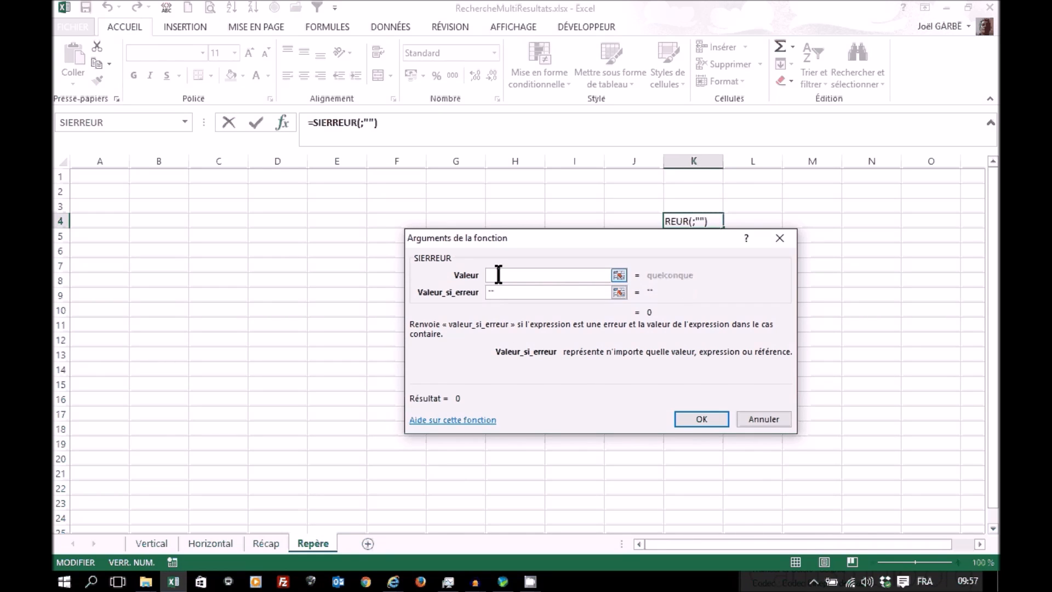
Step: Nest an EQUIV function in the Valeur argument of the SIERREUR formula in K4
{"action": "left_click", "coordinate": [499, 275]}
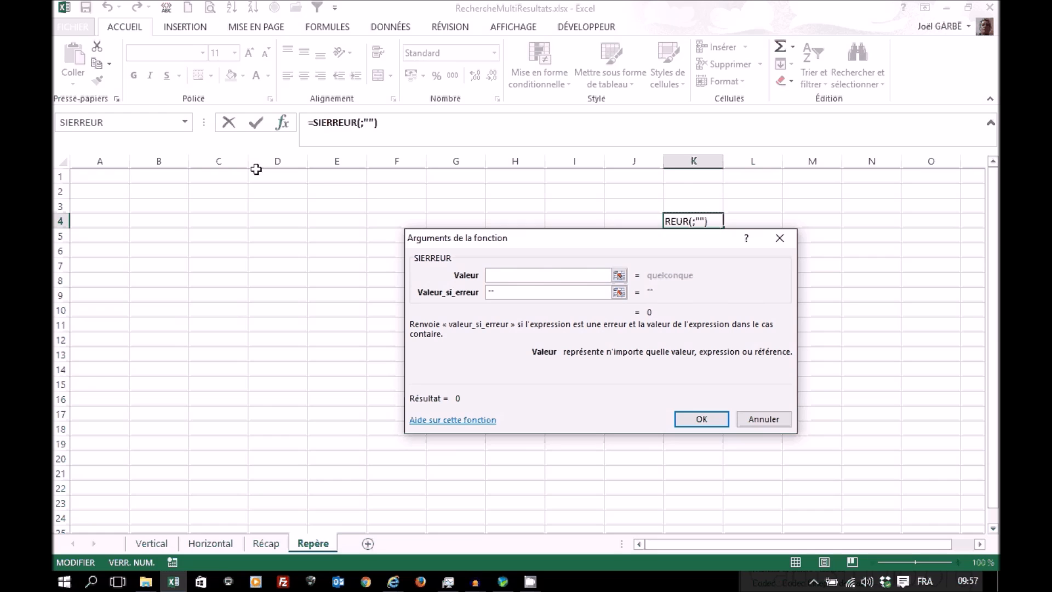
{"action": "left_click", "coordinate": [185, 122]}
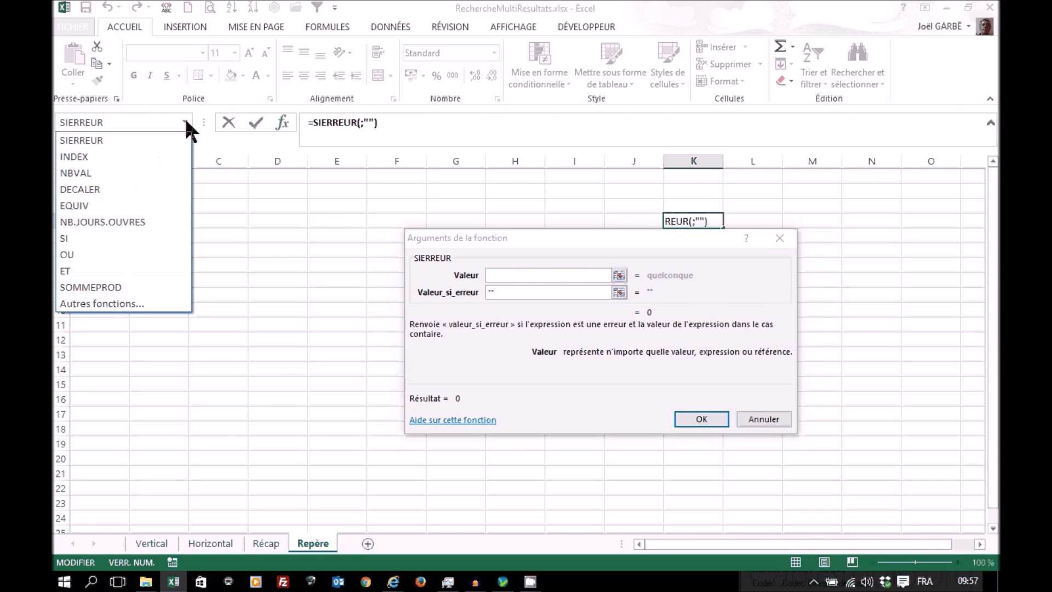
{"action": "left_click", "coordinate": [91, 207]}
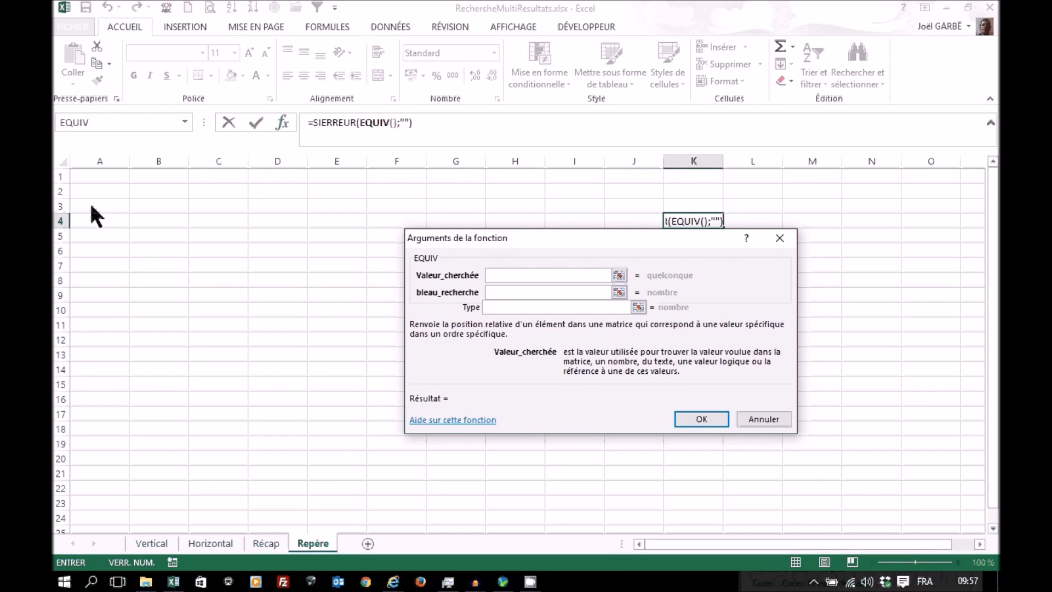
{"action": "left_click", "coordinate": [336, 122]}
{"action": "left_click", "coordinate": [375, 122]}
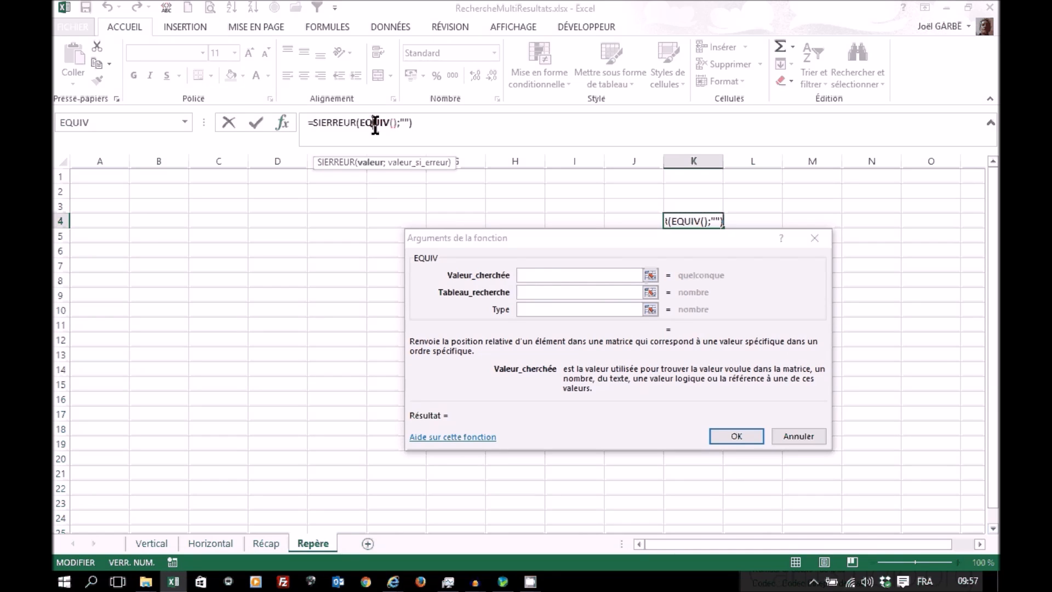
Step: Set EQUIV's Valeur_cherchée to "OK" and its Type to 0 for an exact match
{"action": "left_click", "coordinate": [535, 276]}
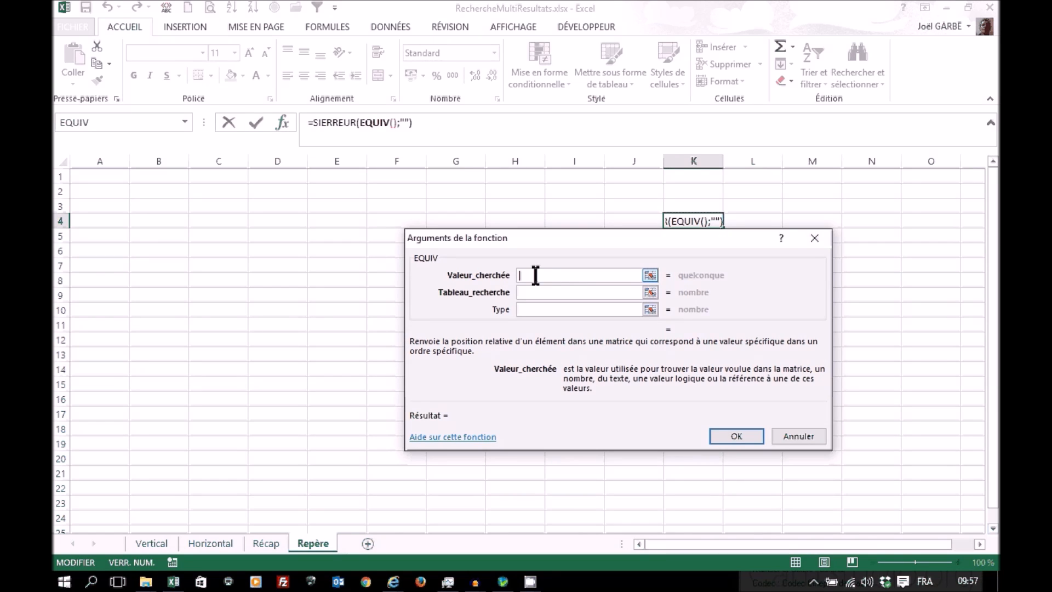
{"action": "type", "text": "\"OK"}
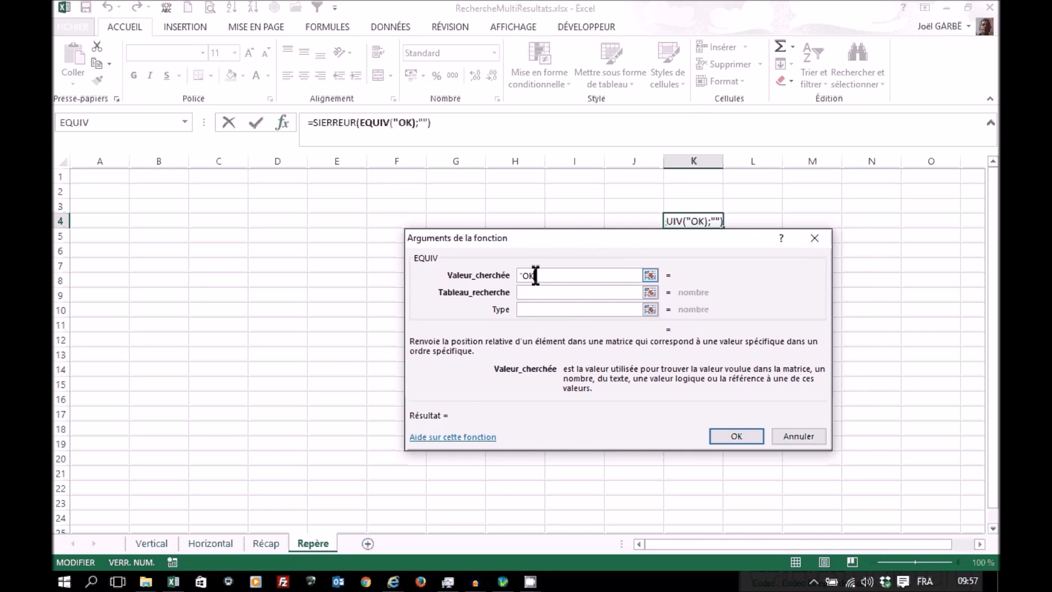
{"action": "type", "text": "\""}
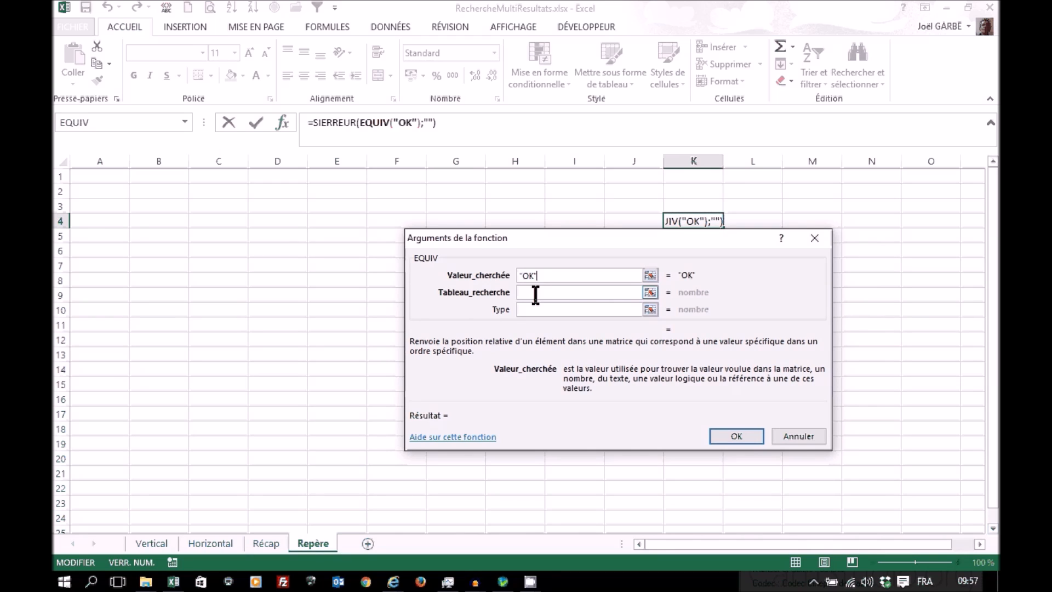
{"action": "left_click", "coordinate": [536, 295]}
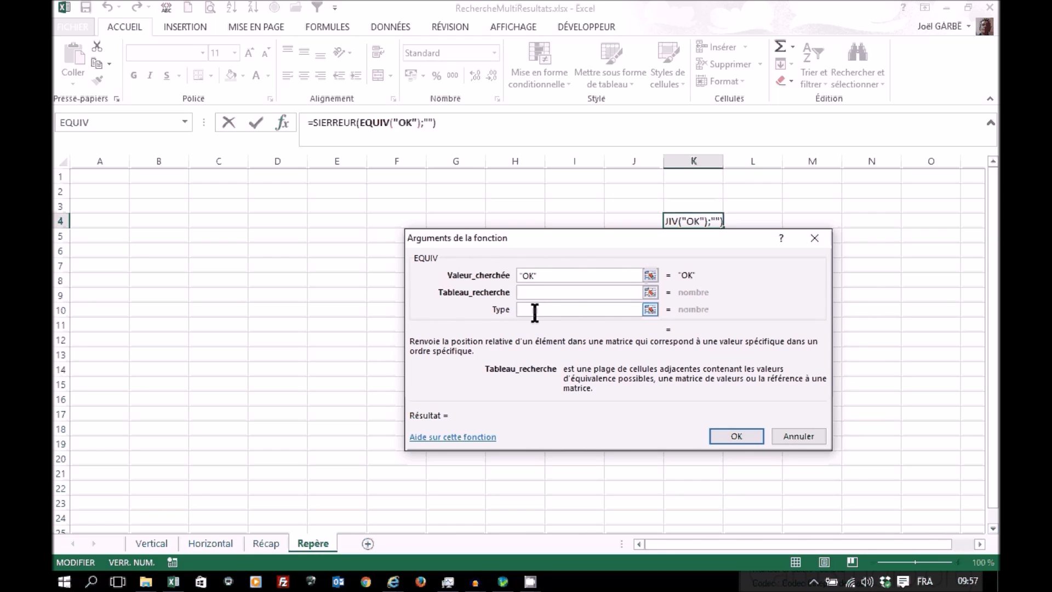
{"action": "left_click", "coordinate": [535, 310]}
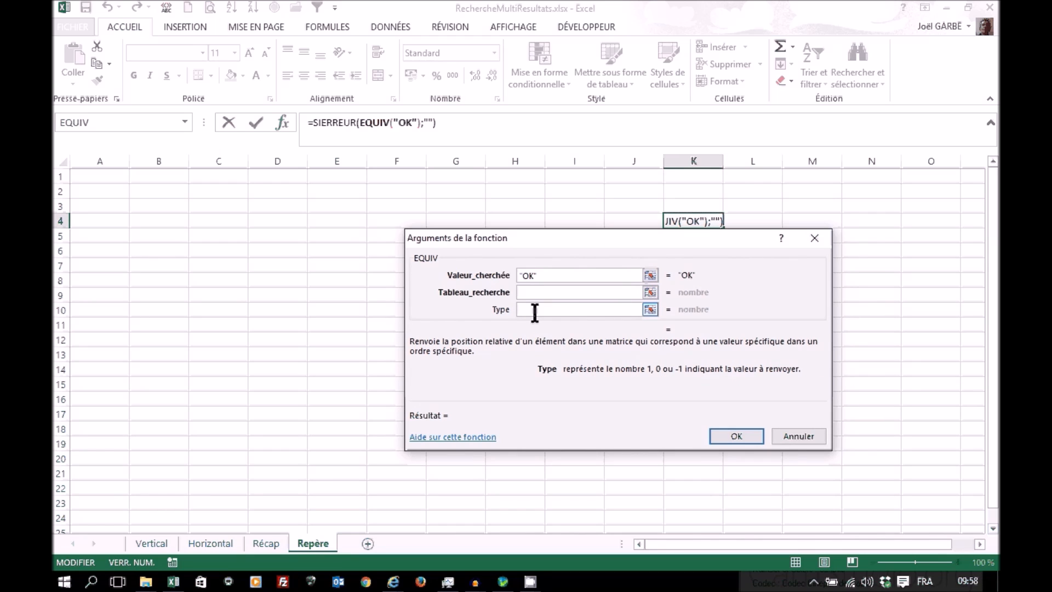
{"action": "type", "text": "0"}
Step: Nest a DECALER function in EQUIV's Tableau_recherche argument
{"action": "left_click", "coordinate": [534, 292]}
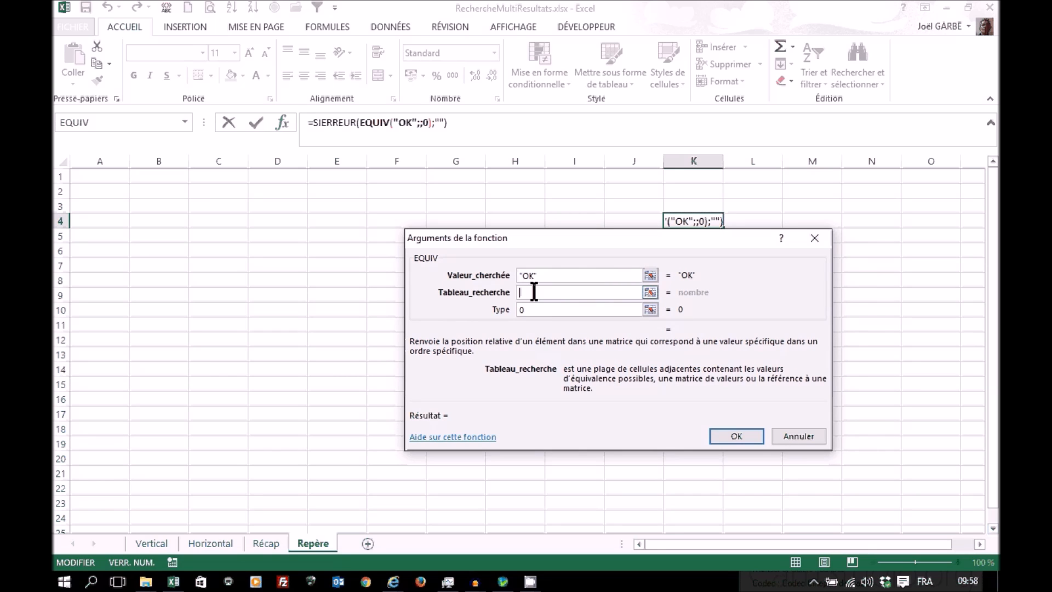
{"action": "left_click", "coordinate": [184, 121]}
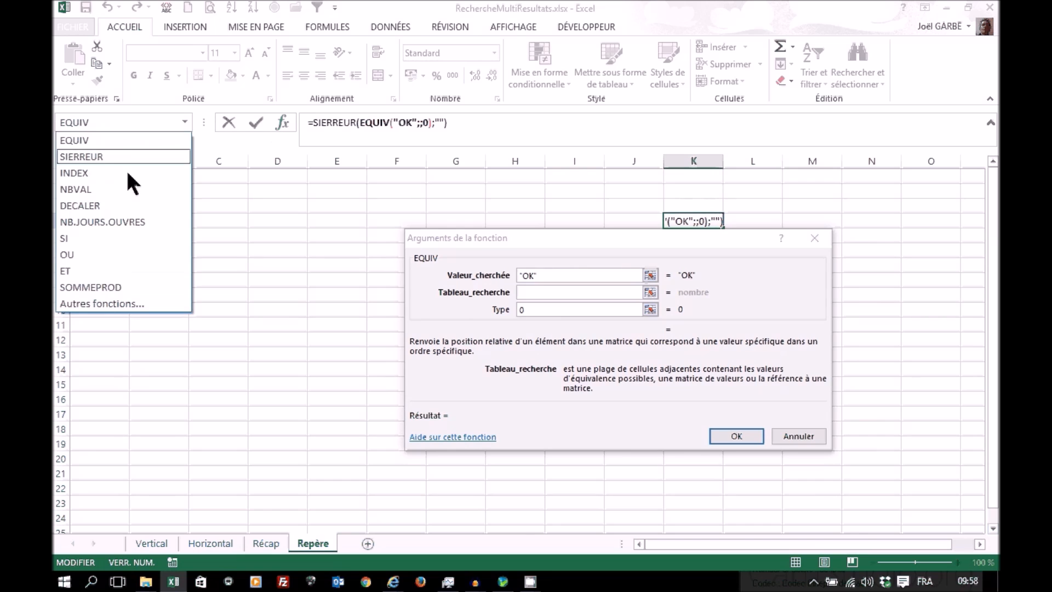
{"action": "left_click", "coordinate": [102, 205]}
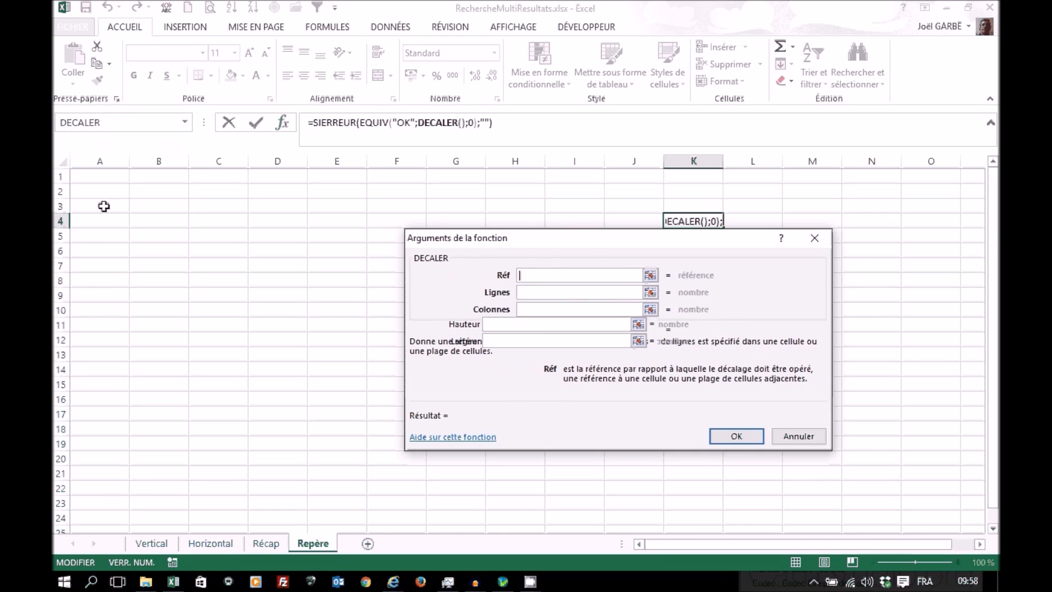
{"action": "left_click", "coordinate": [369, 124]}
{"action": "left_click", "coordinate": [441, 123]}
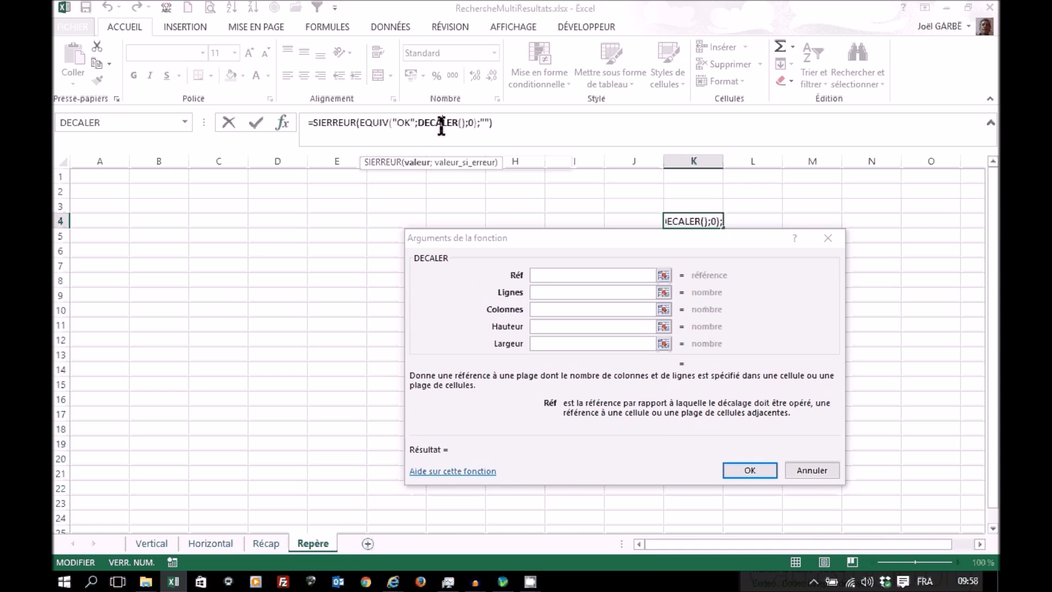
Step: Set DECALER's Réf to cell C4 of the Récap sheet as a relative reference
{"action": "left_click", "coordinate": [547, 274]}
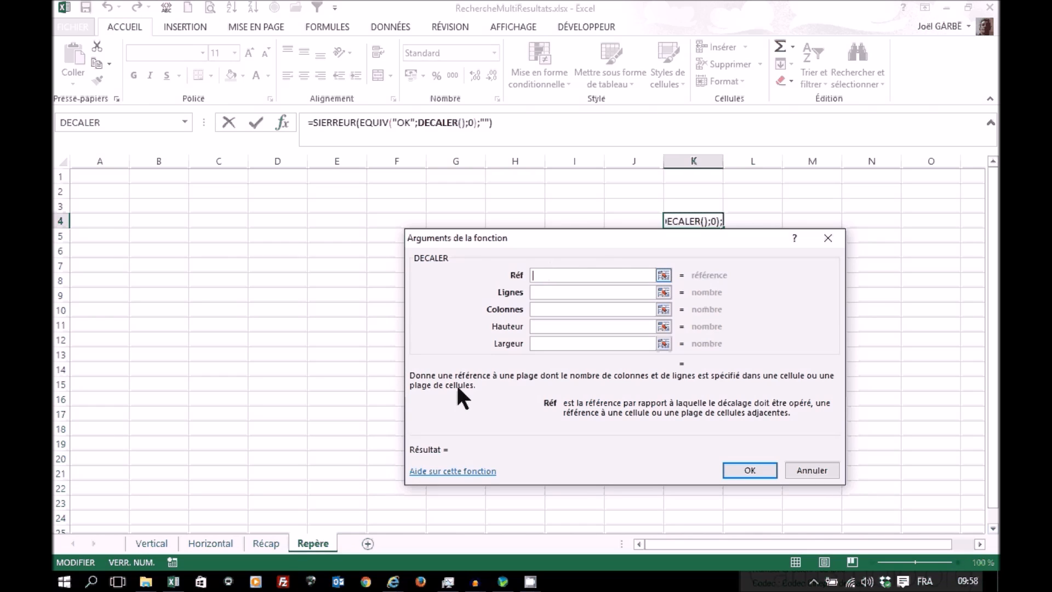
{"action": "left_click", "coordinate": [266, 545]}
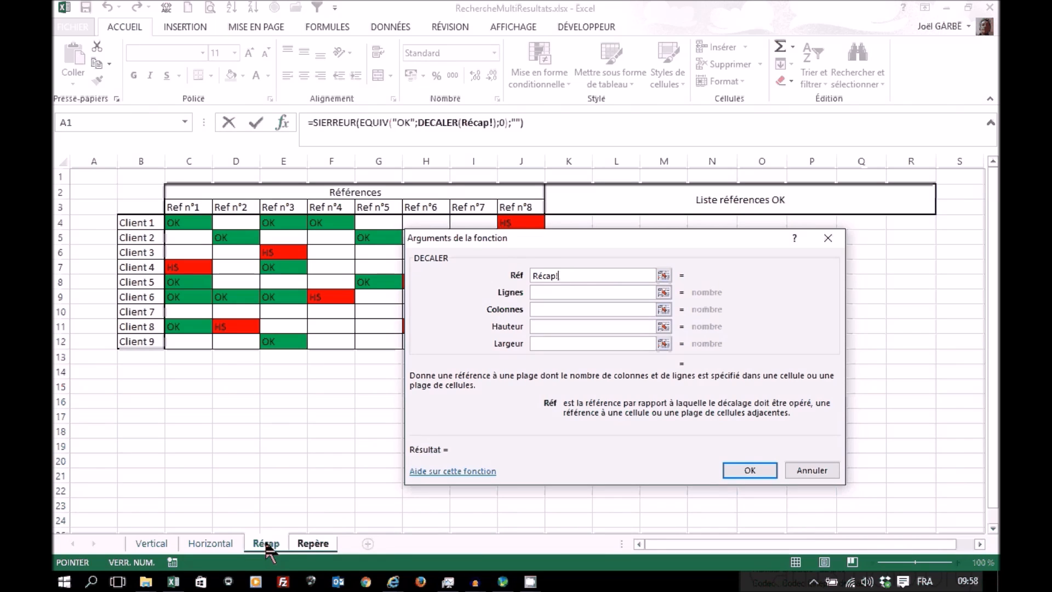
{"action": "left_click", "coordinate": [177, 221]}
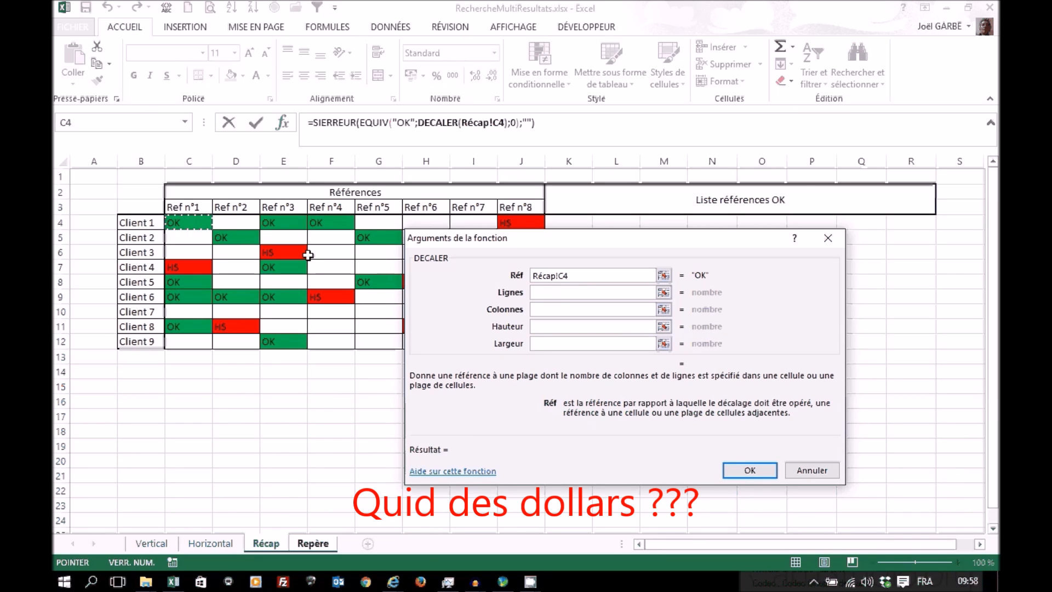
Step: Set DECALER's Lignes to 0, Colonnes to J4 of the Repère sheet, and Hauteur to 1
{"action": "left_click", "coordinate": [566, 292]}
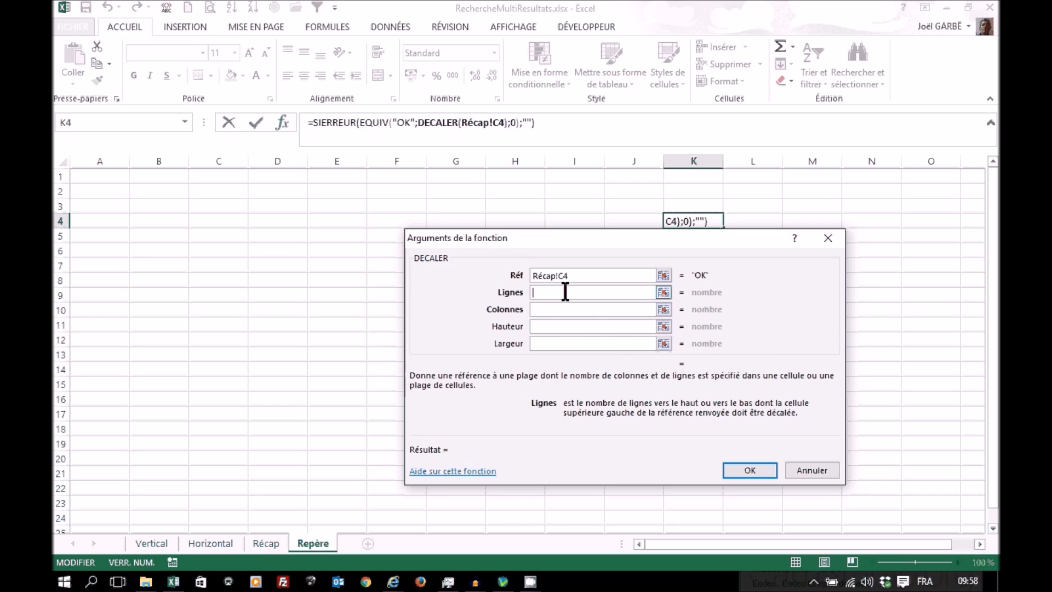
{"action": "type", "text": "0"}
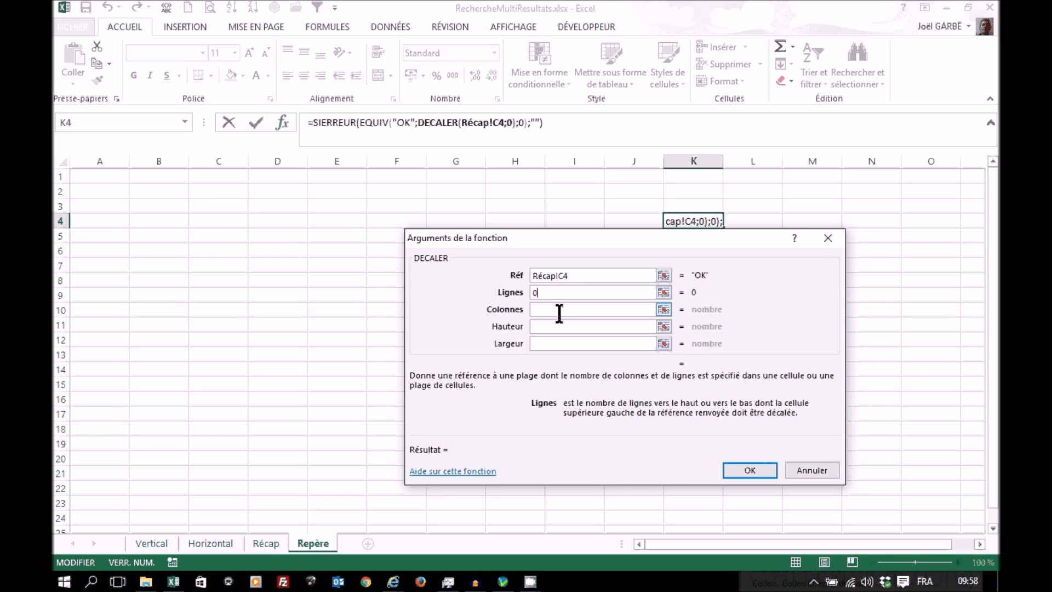
{"action": "left_click", "coordinate": [559, 310]}
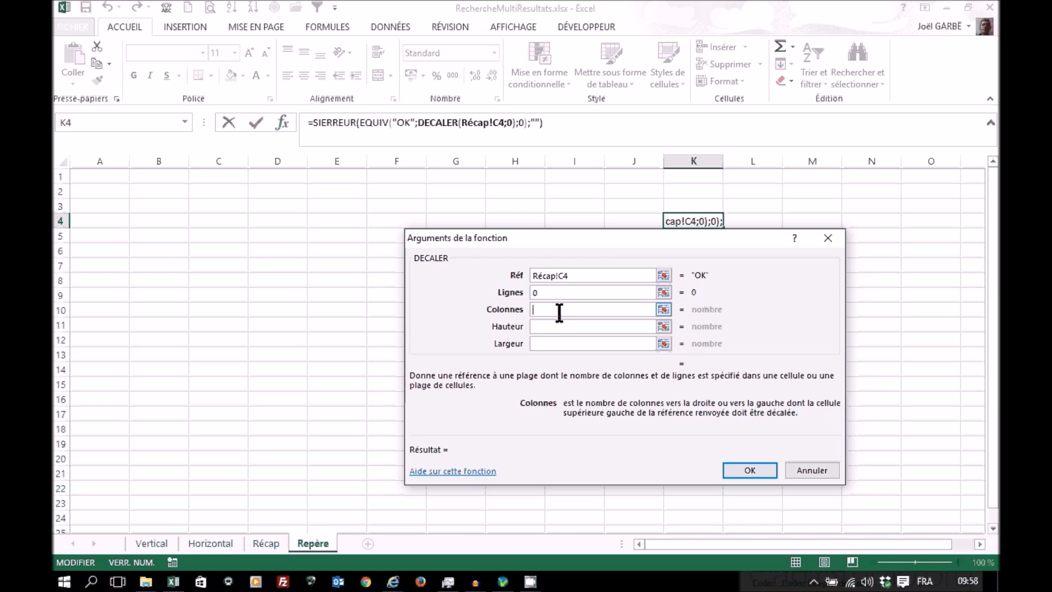
{"action": "left_click", "coordinate": [635, 221]}
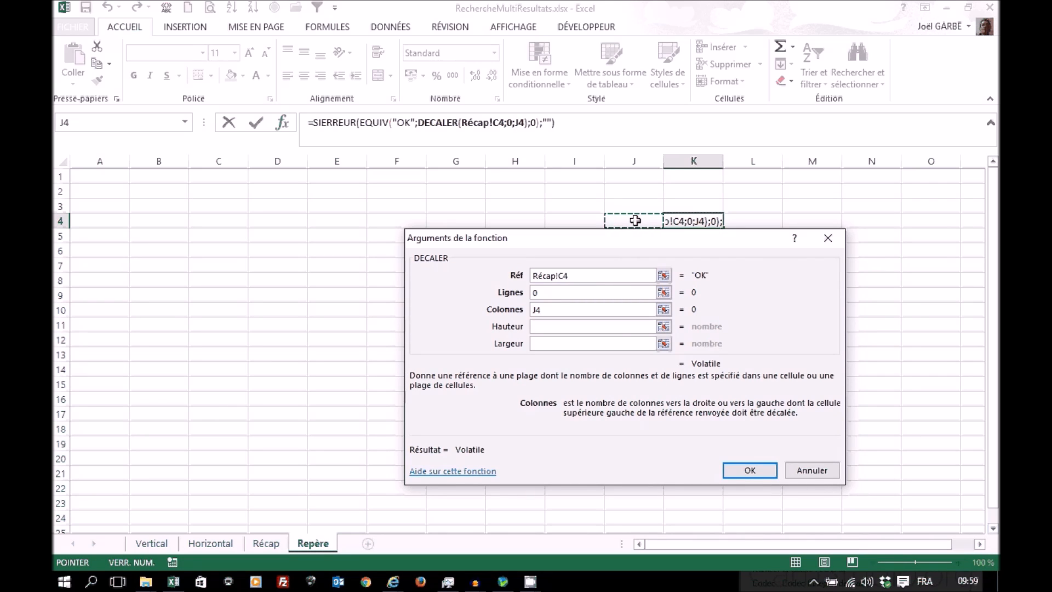
{"action": "left_click", "coordinate": [560, 327]}
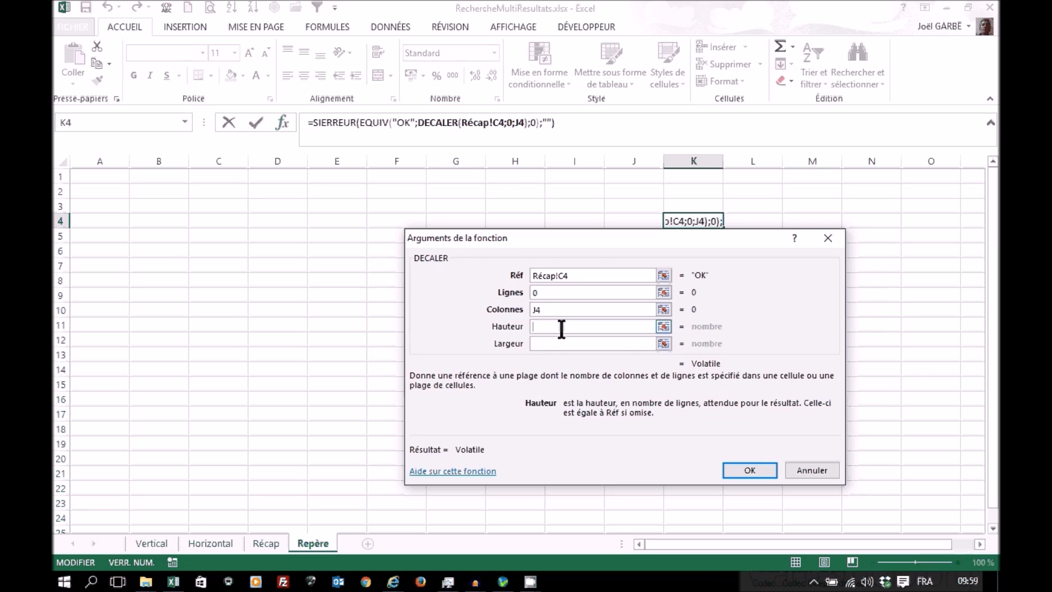
{"action": "type", "text": "1"}
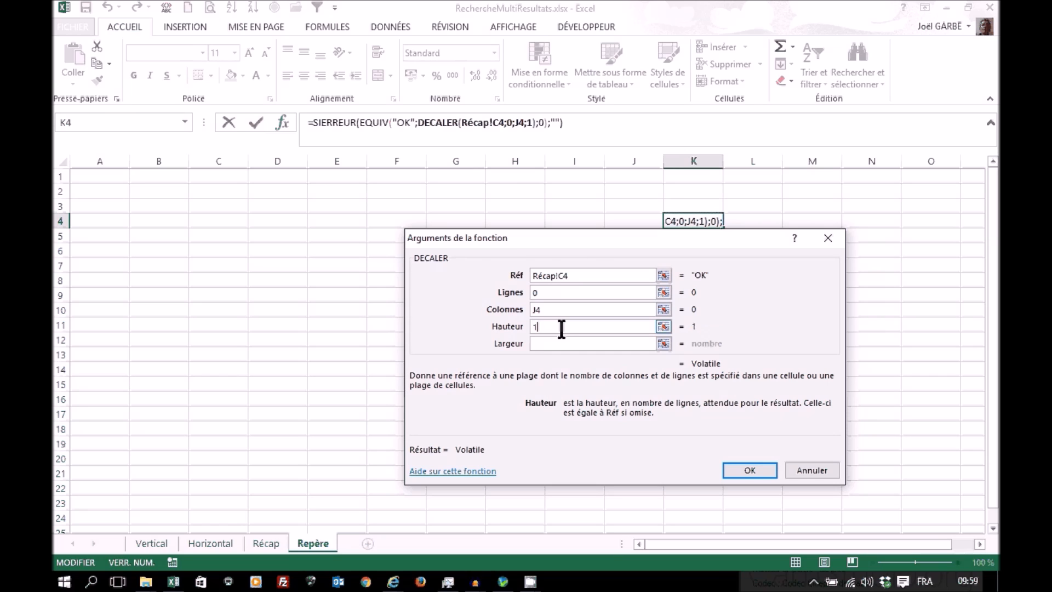
Step: Nest NBVAL in DECALER's Largeur argument, counting the reference headers with the absolute range Récap!$C$3:$J$3
{"action": "left_click", "coordinate": [554, 343]}
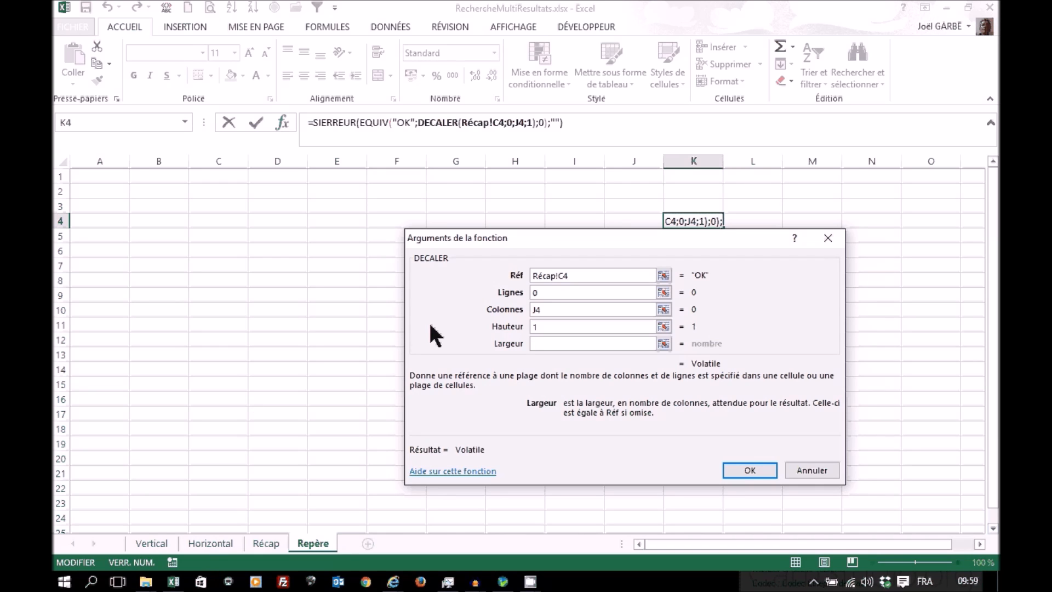
{"action": "left_click", "coordinate": [183, 118]}
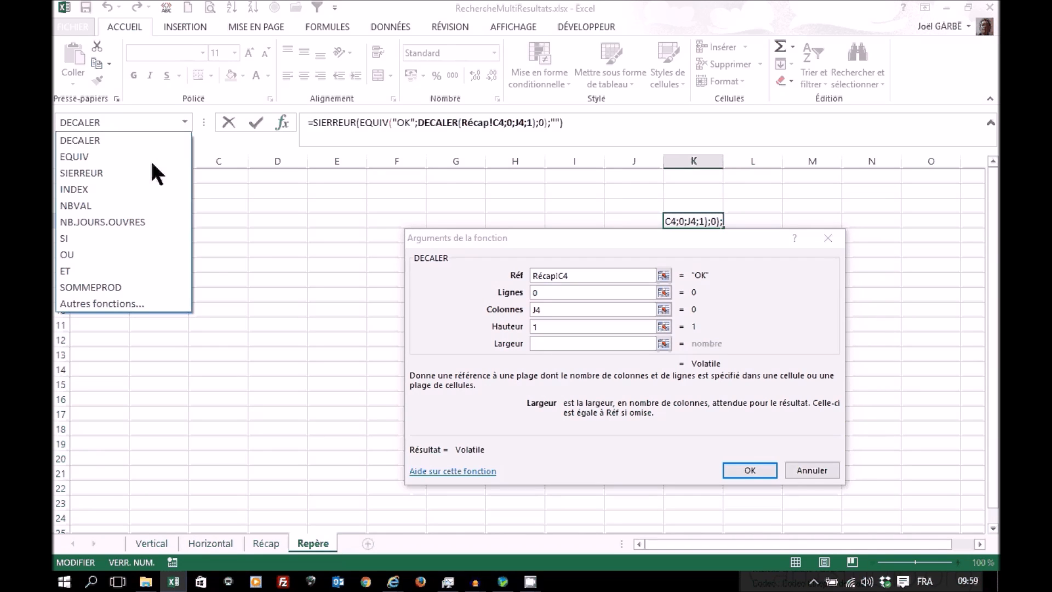
{"action": "left_click", "coordinate": [103, 206]}
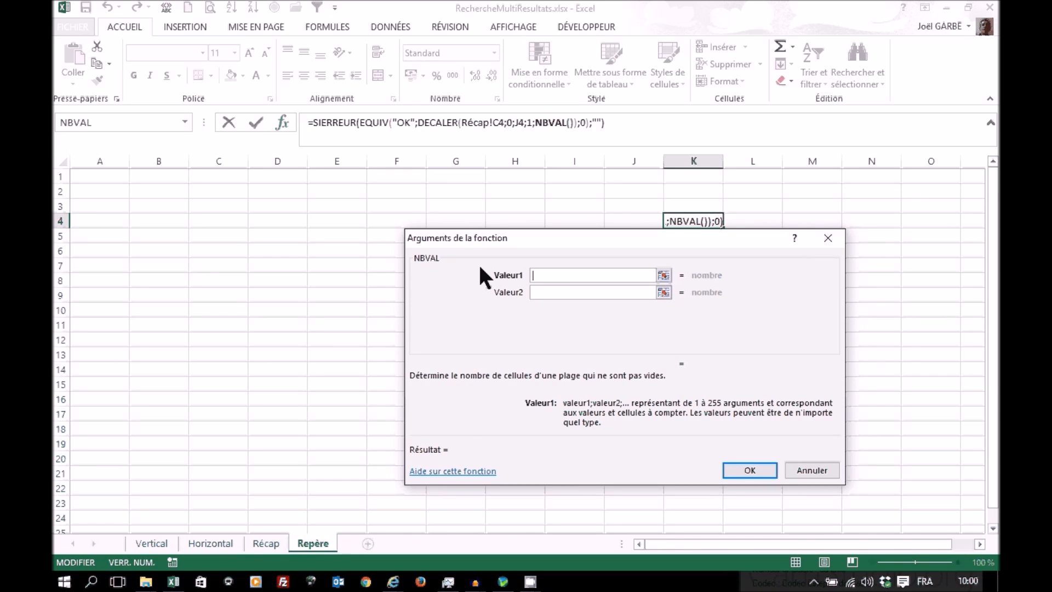
{"action": "left_click", "coordinate": [267, 544]}
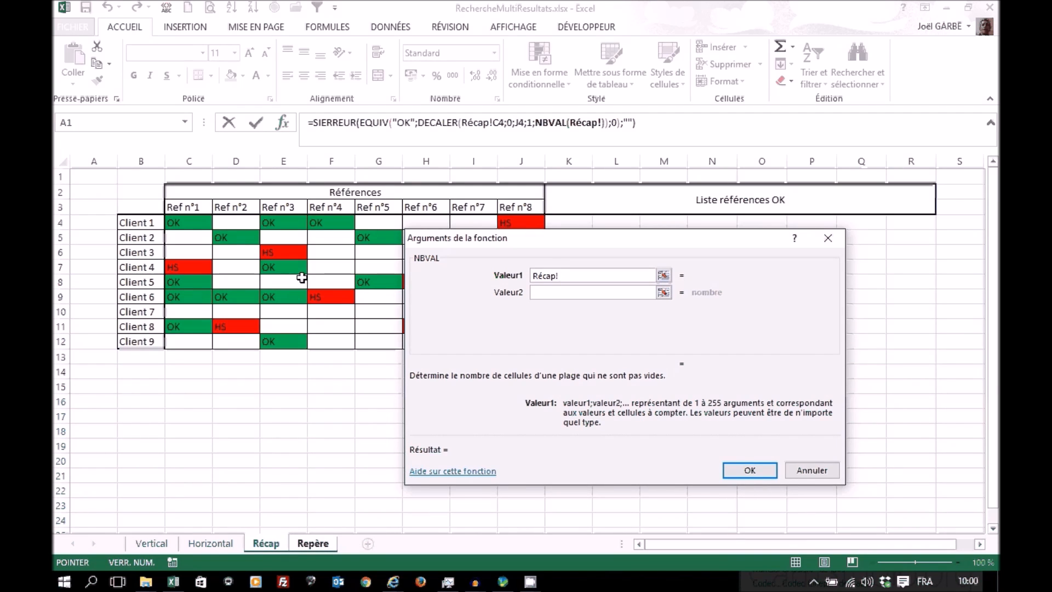
{"action": "left_click_drag", "start_coordinate": [186, 207], "coordinate": [532, 206]}
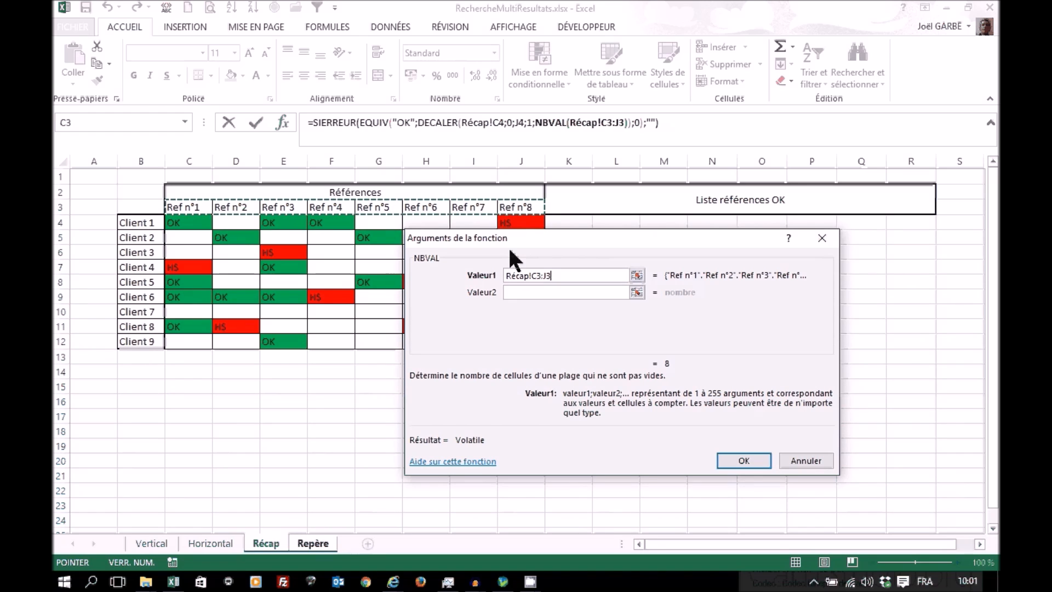
{"action": "key", "text": "F4"}
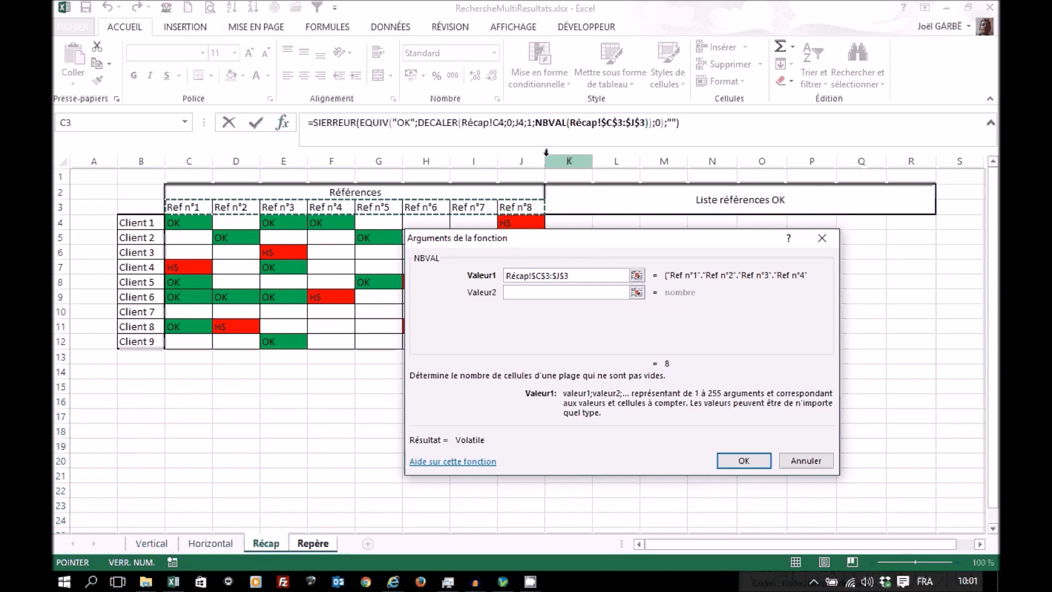
Step: Subtract J4 of the Repère sheet from the NBVAL count in DECALER's Largeur argument
{"action": "left_click", "coordinate": [434, 123]}
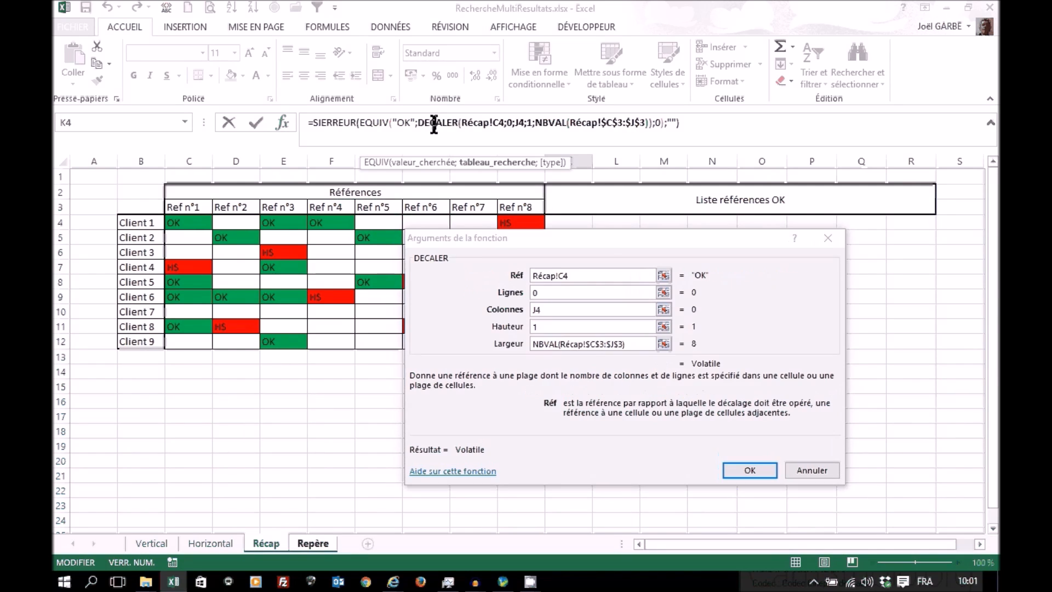
{"action": "left_click", "coordinate": [636, 343]}
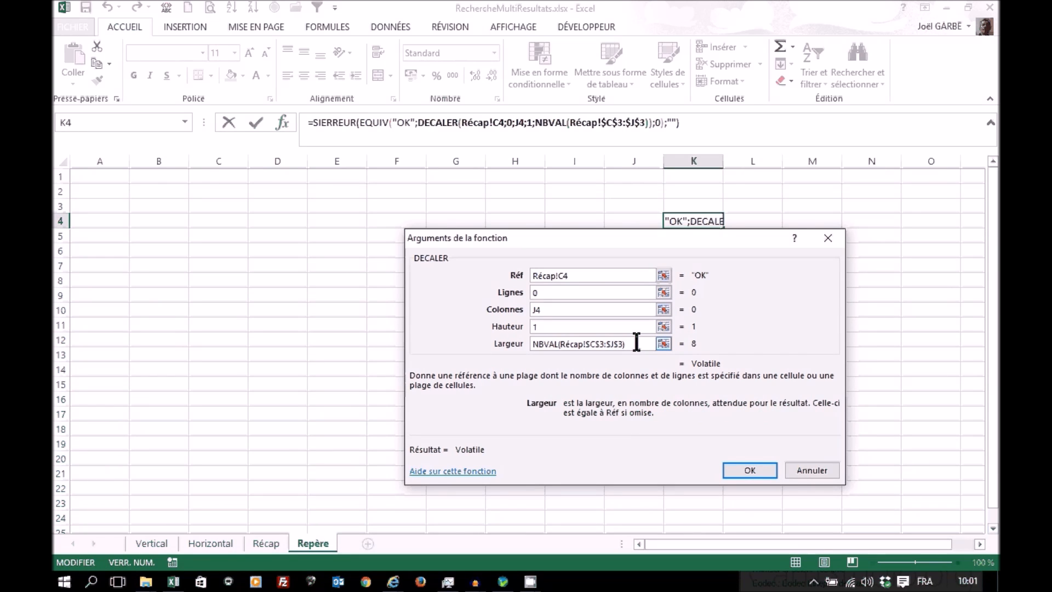
{"action": "type", "text": "-"}
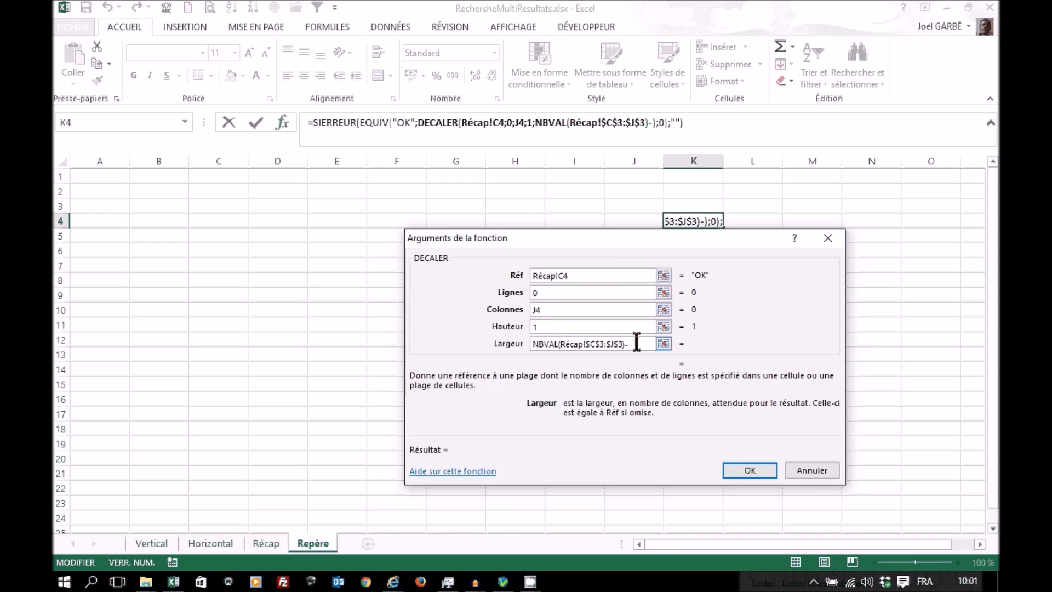
{"action": "left_click", "coordinate": [637, 219]}
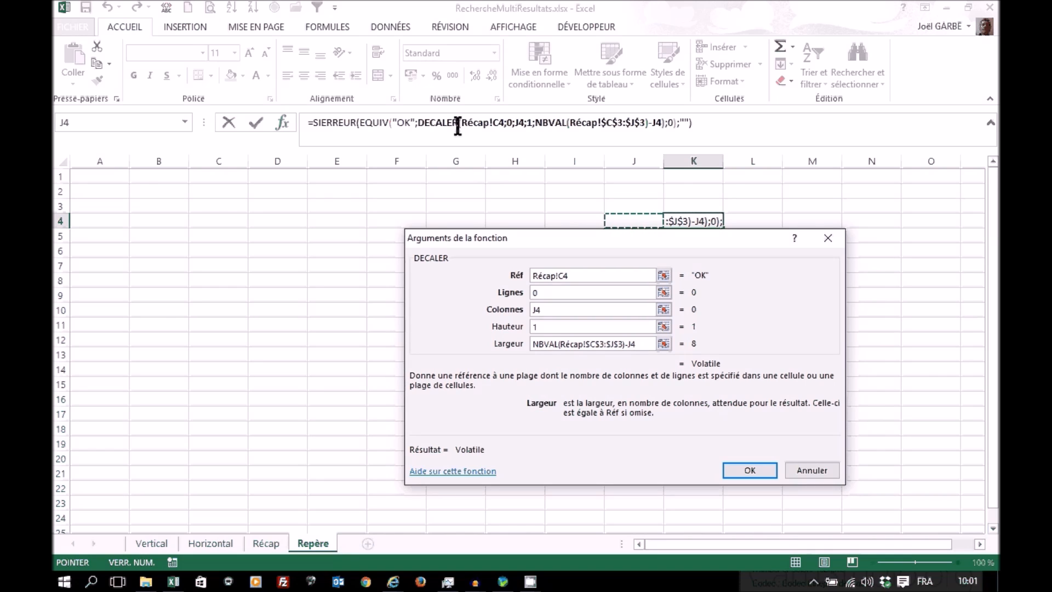
Step: Add J4 of the Repère sheet to the EQUIV result inside SIERREUR's Valeur argument and validate the K4 formula
{"action": "left_click", "coordinate": [324, 121]}
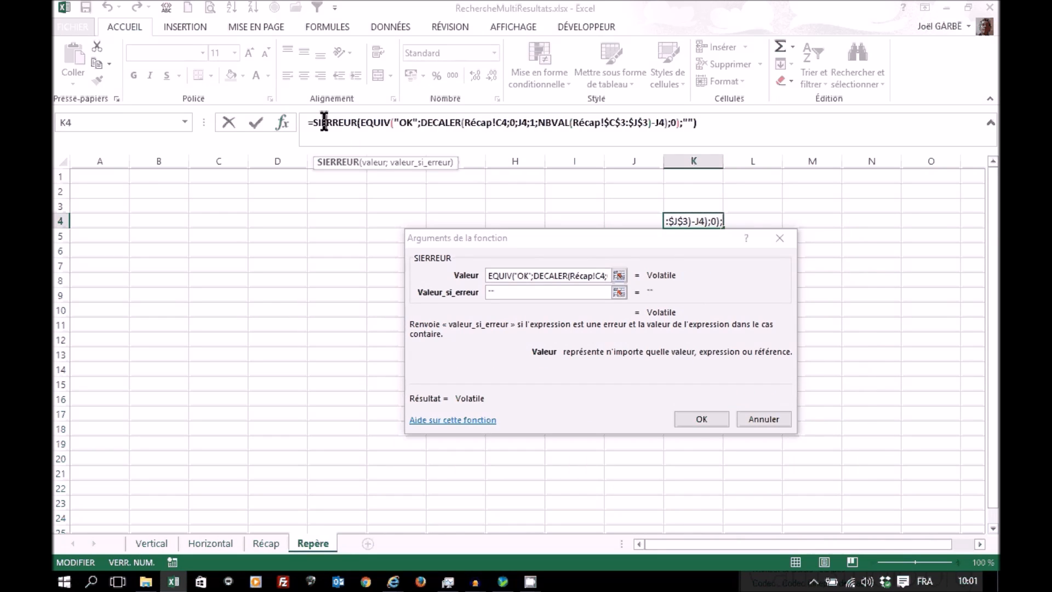
{"action": "left_click", "coordinate": [619, 276]}
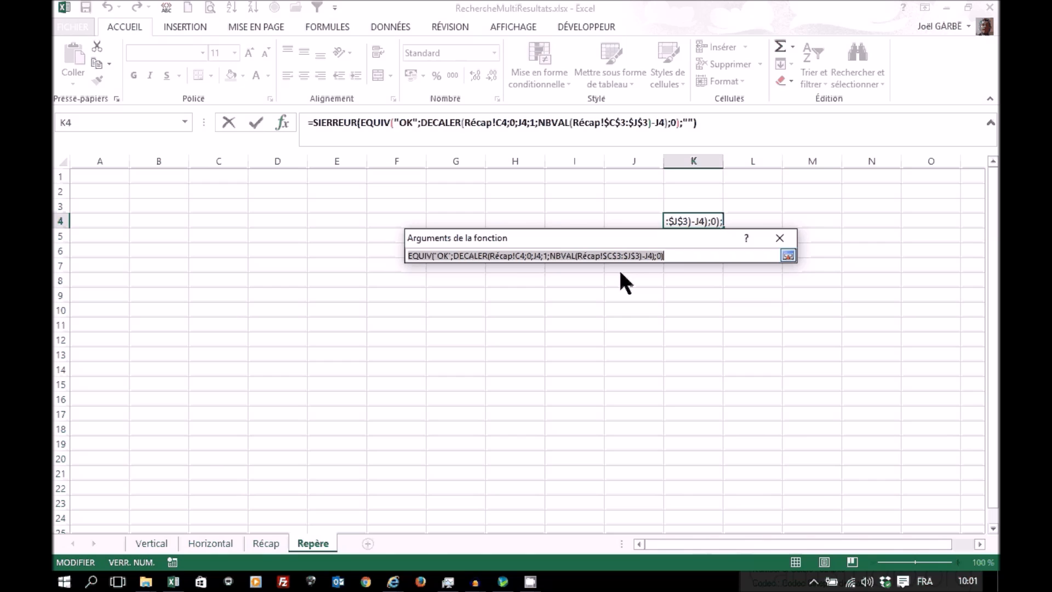
{"action": "left_click", "coordinate": [696, 254]}
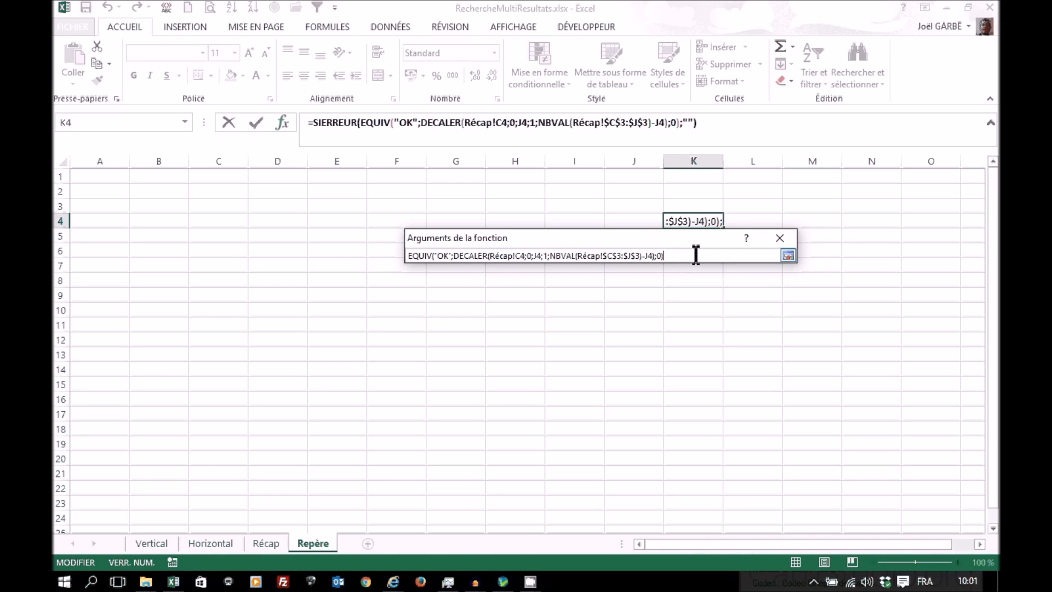
{"action": "type", "text": "+"}
{"action": "left_click", "coordinate": [635, 218]}
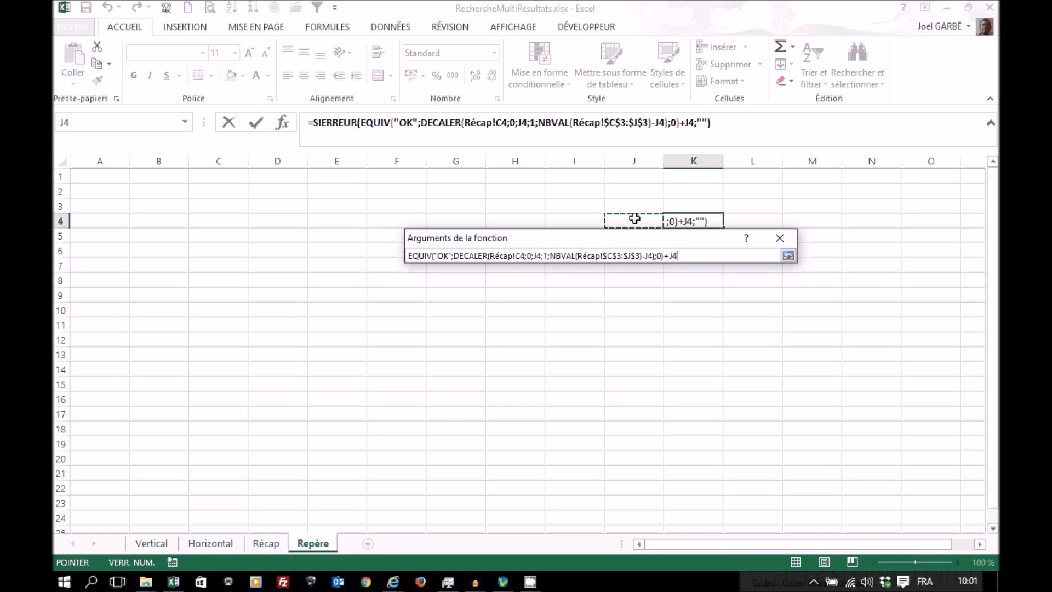
{"action": "left_click", "coordinate": [788, 256]}
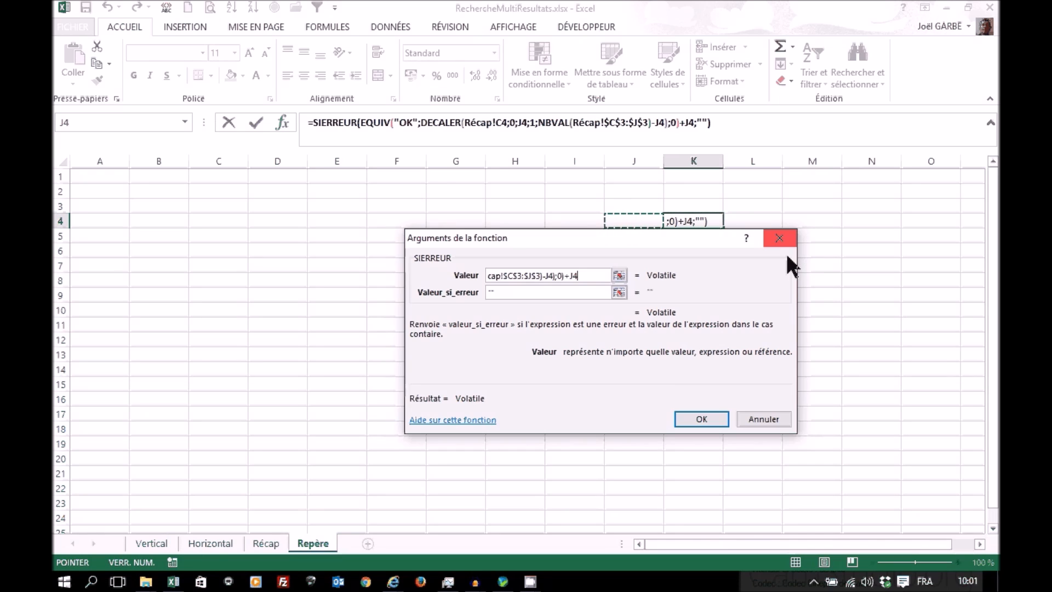
{"action": "left_click", "coordinate": [702, 420]}
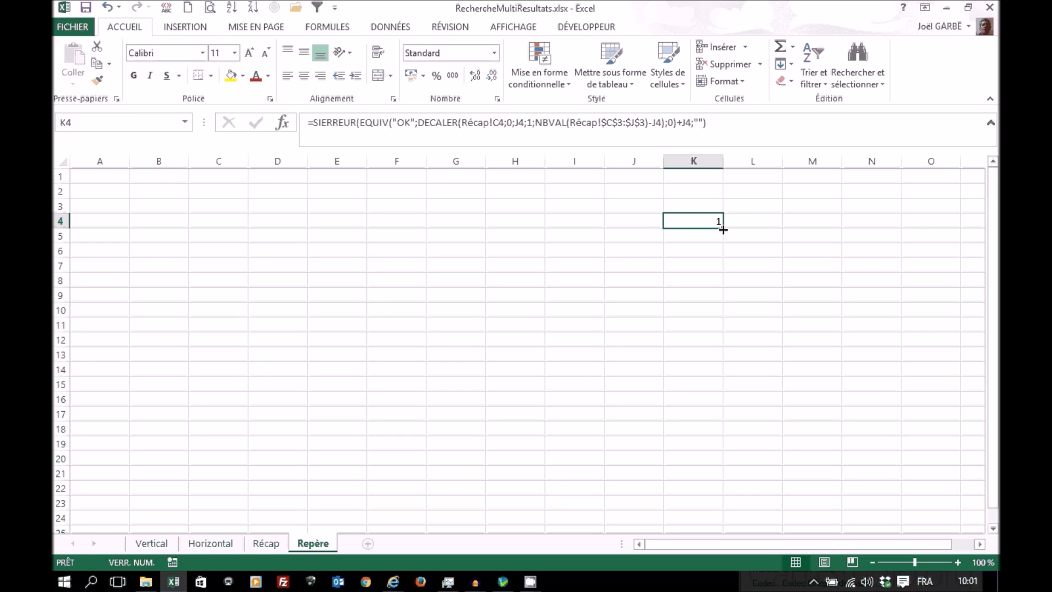
Step: Fill the Repère K4 formula over K4:Q17 and compare the positions with the client table on the Récap sheet
{"action": "left_click_drag", "start_coordinate": [723, 229], "coordinate": [372, 422]}
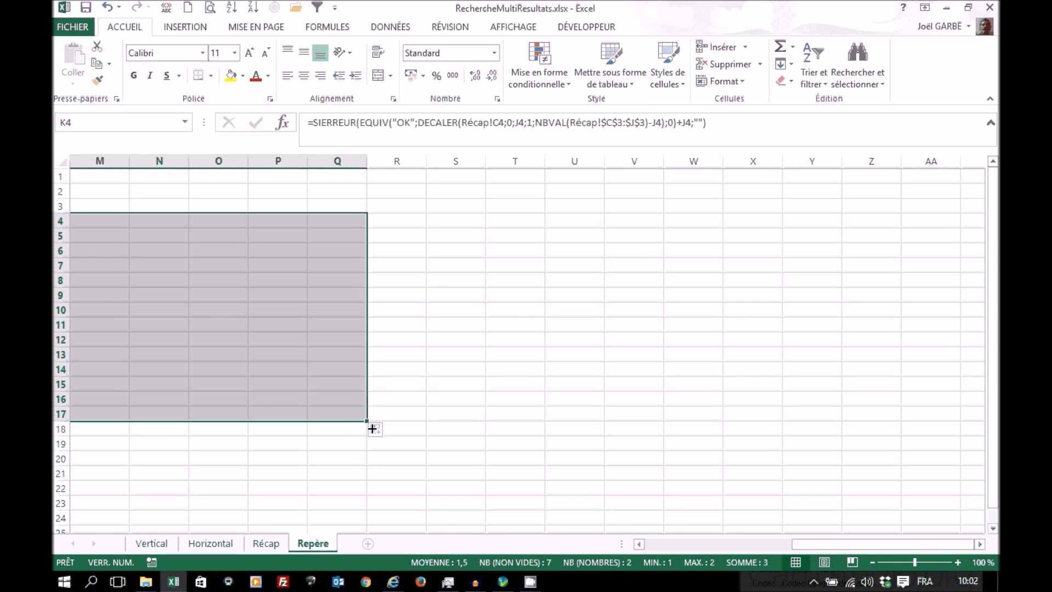
{"action": "left_click", "coordinate": [649, 545]}
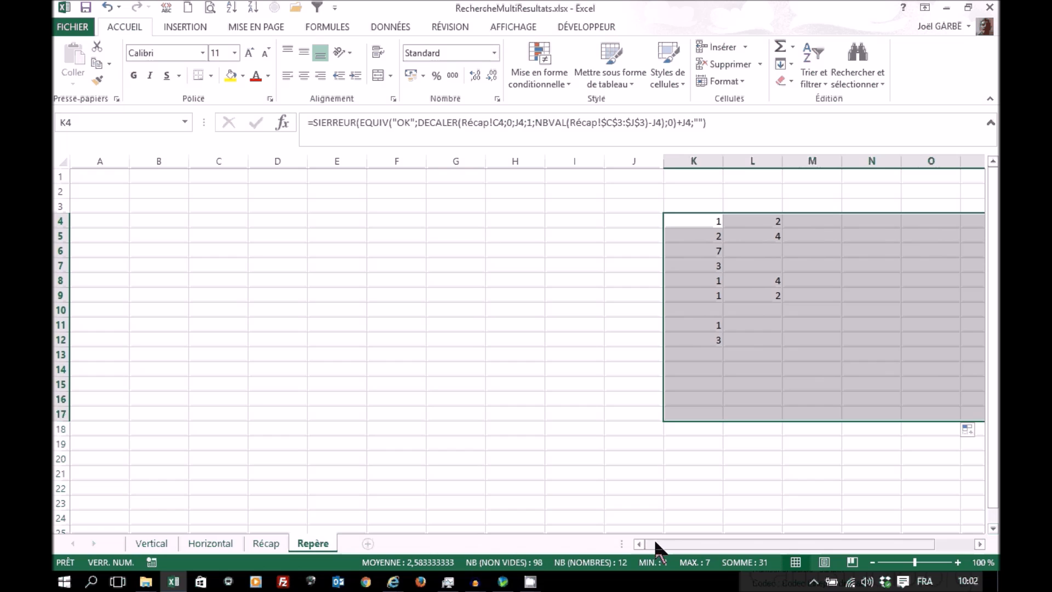
{"action": "left_click_drag", "start_coordinate": [695, 550], "coordinate": [712, 549]}
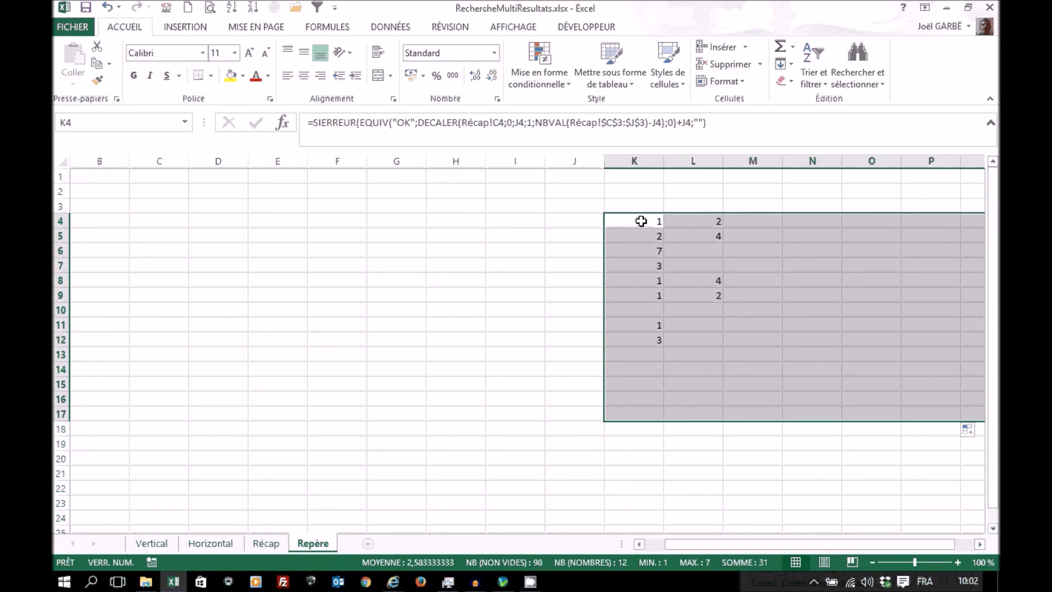
{"action": "left_click", "coordinate": [641, 221]}
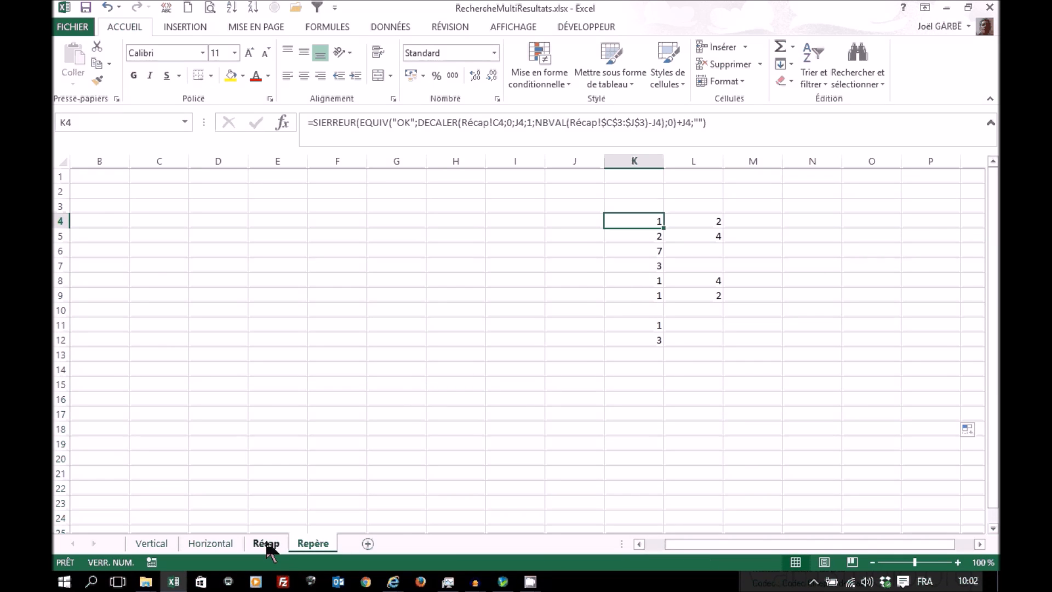
{"action": "left_click", "coordinate": [266, 544]}
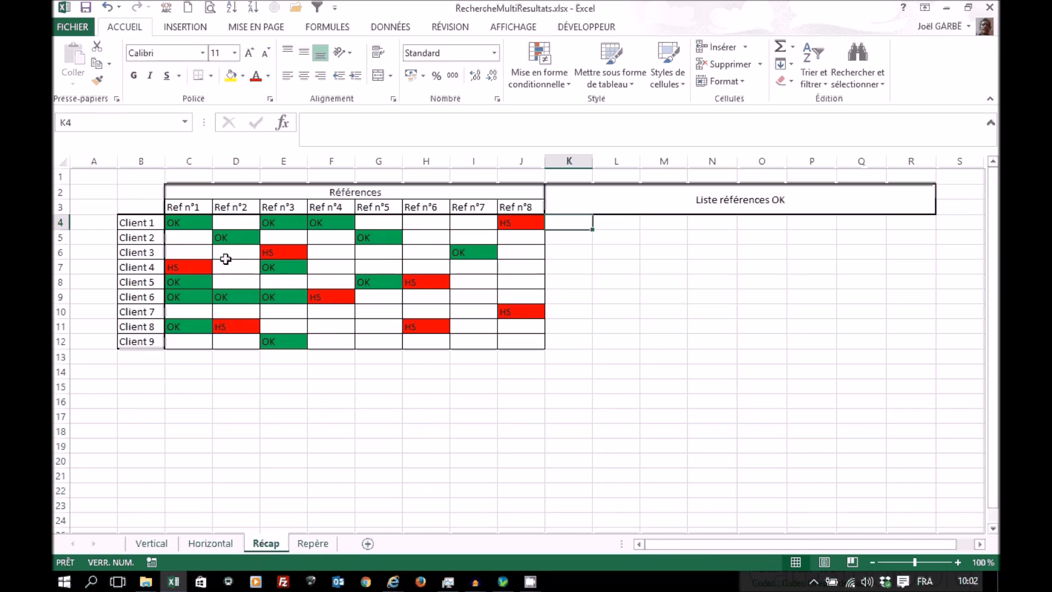
{"action": "left_click", "coordinate": [313, 544]}
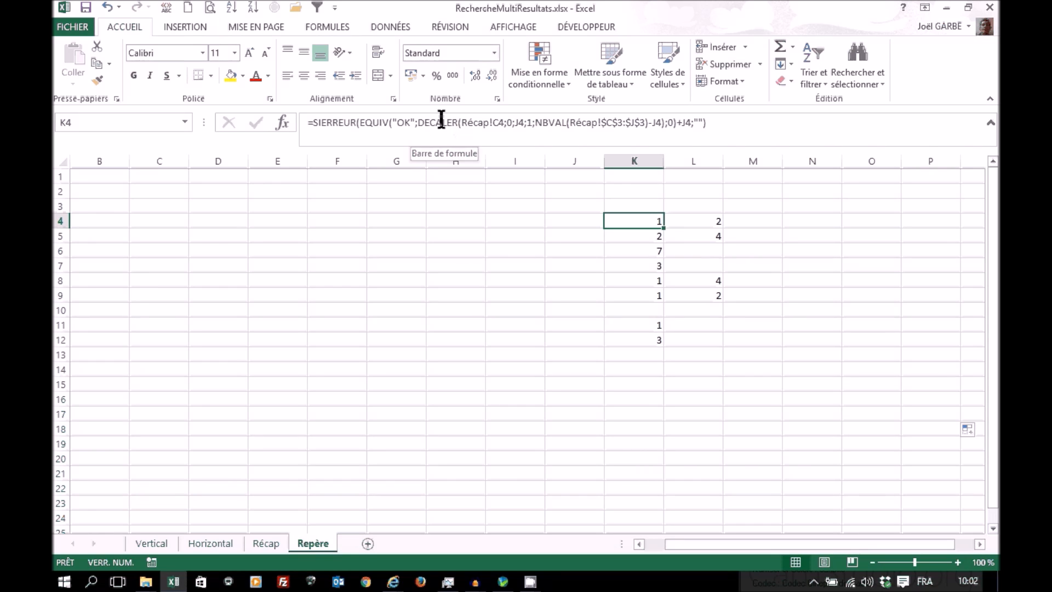
Step: Make DECALER's Réf in the Repère K4 formula fully absolute as Récap!$C$4
{"action": "left_click", "coordinate": [454, 130]}
{"action": "left_click", "coordinate": [283, 122]}
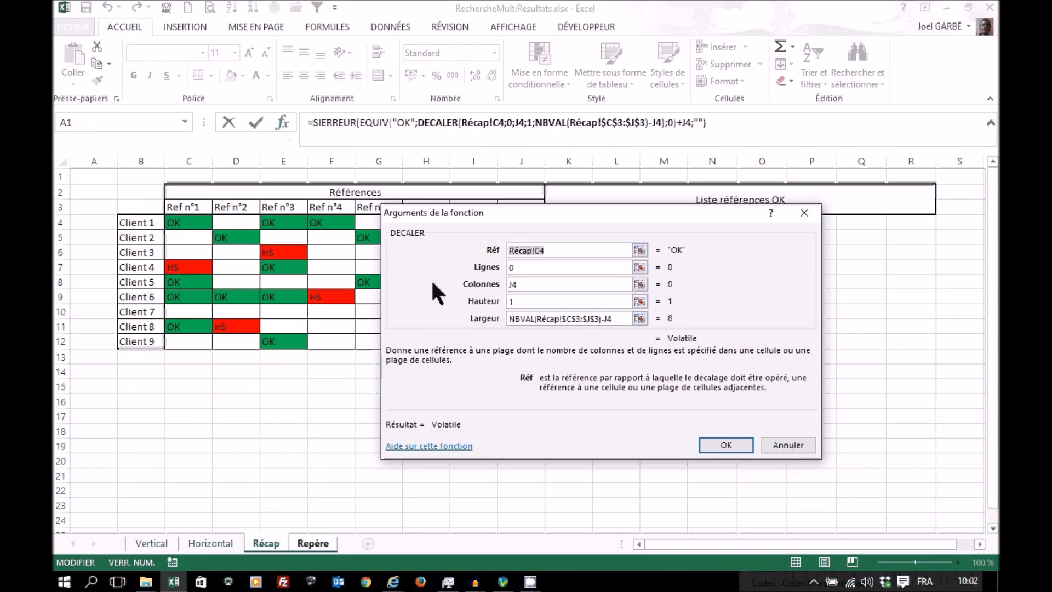
{"action": "left_click", "coordinate": [573, 247]}
{"action": "key", "text": "F4"}
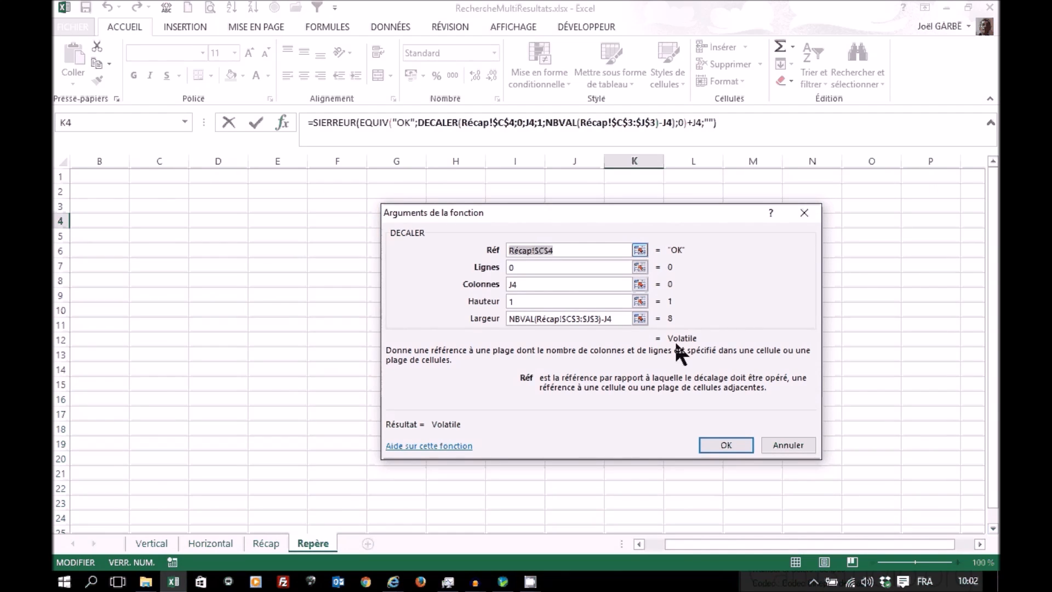
{"action": "left_click", "coordinate": [723, 445]}
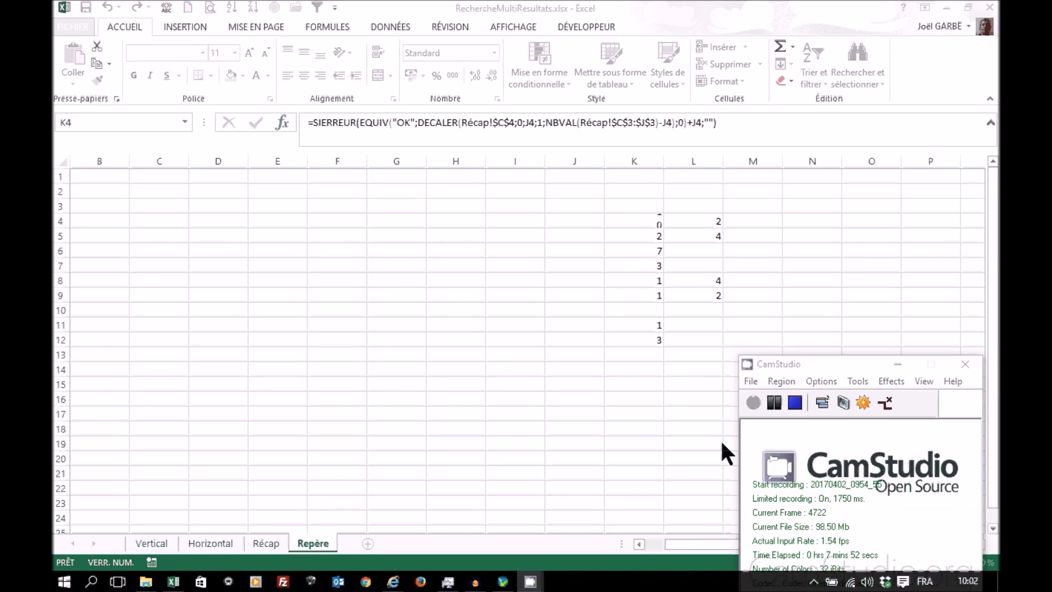
Step: Copy the Repère K4 formula over K4:Z21 and check the positions against the OK cells on the Récap sheet
{"action": "left_click", "coordinate": [650, 220]}
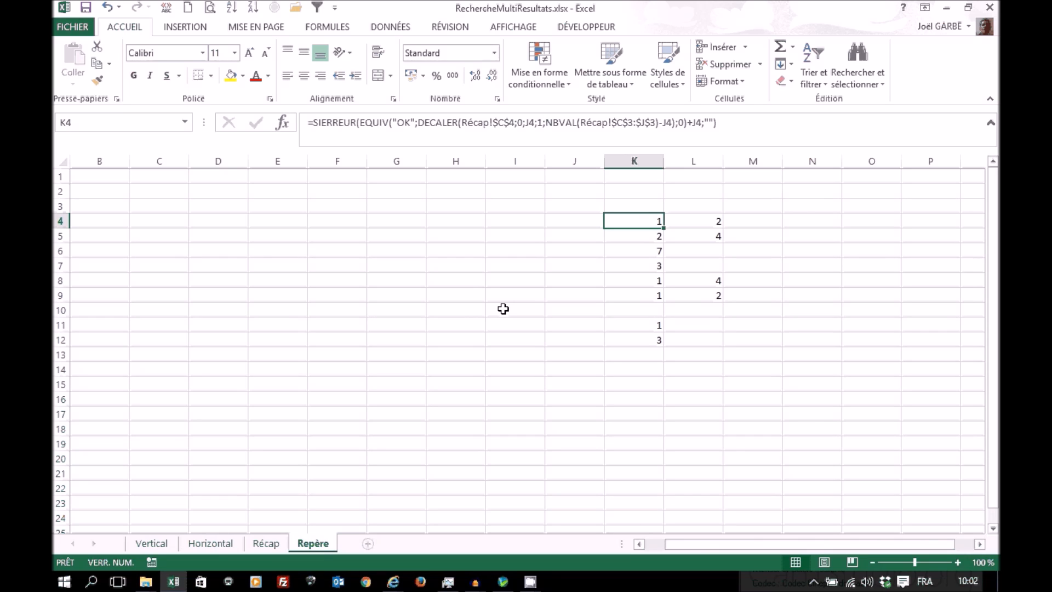
{"action": "left_click_drag", "start_coordinate": [663, 227], "coordinate": [431, 486]}
{"action": "left_click", "coordinate": [671, 544]}
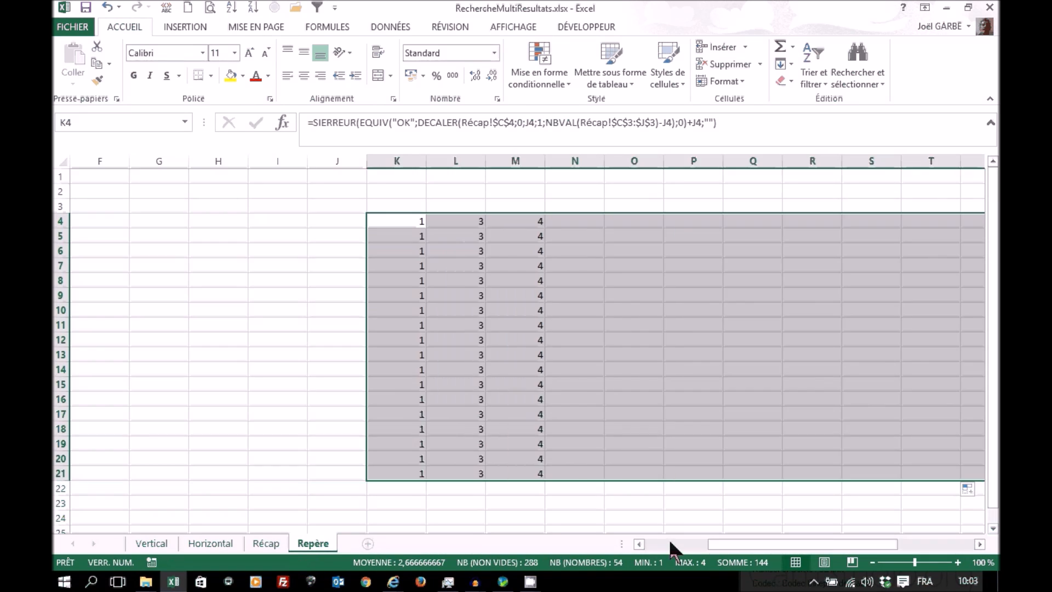
{"action": "left_click_drag", "start_coordinate": [718, 547], "coordinate": [681, 548]}
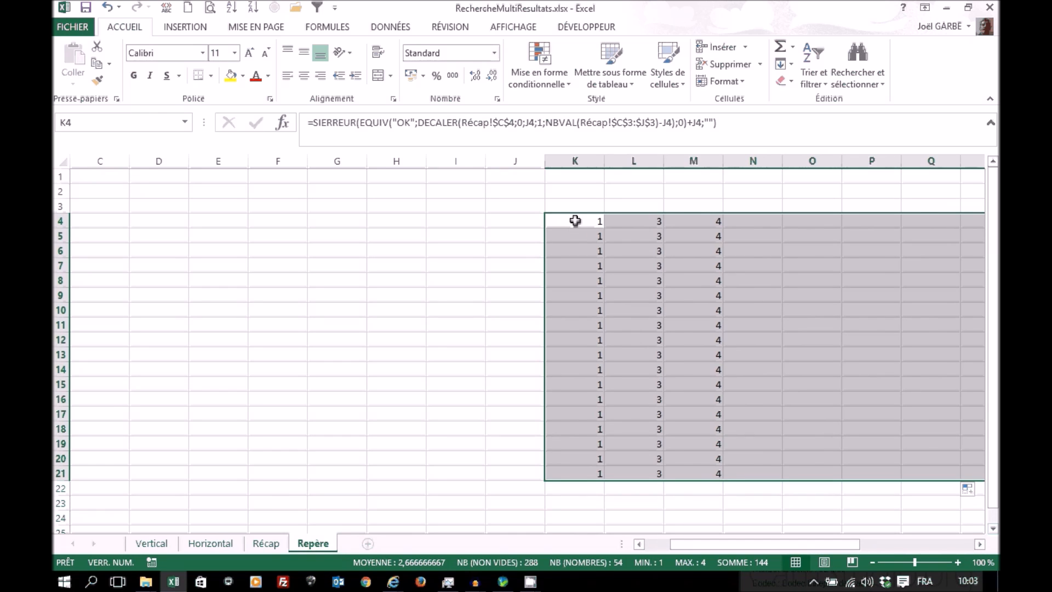
{"action": "left_click", "coordinate": [261, 545]}
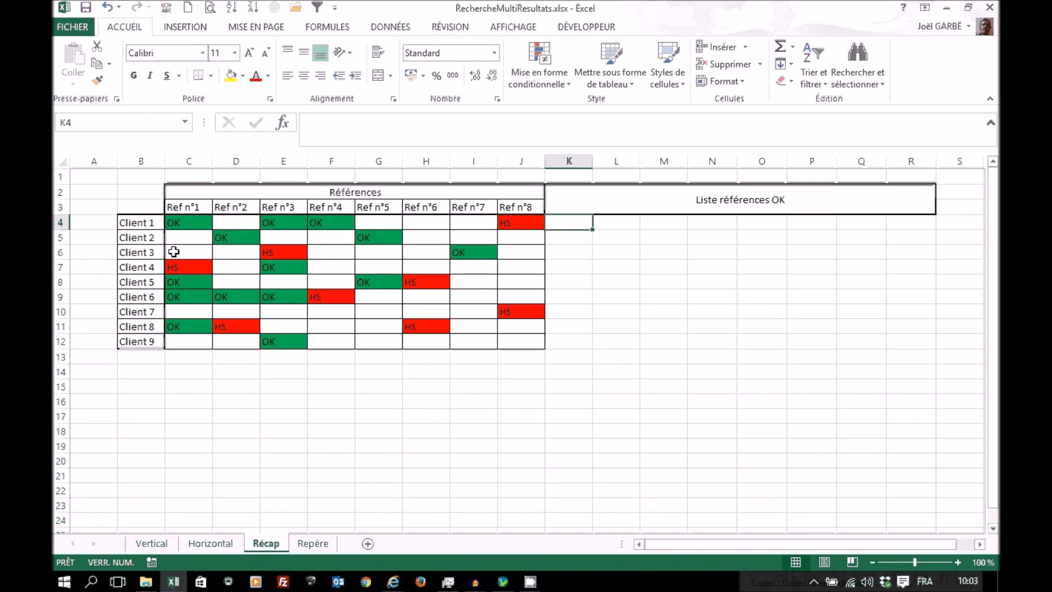
{"action": "left_click", "coordinate": [312, 544]}
Step: Change DECALER's Réf in the Repère K4 formula to Récap!$C4, locking only the column
{"action": "left_click_drag", "start_coordinate": [581, 220], "coordinate": [583, 221]}
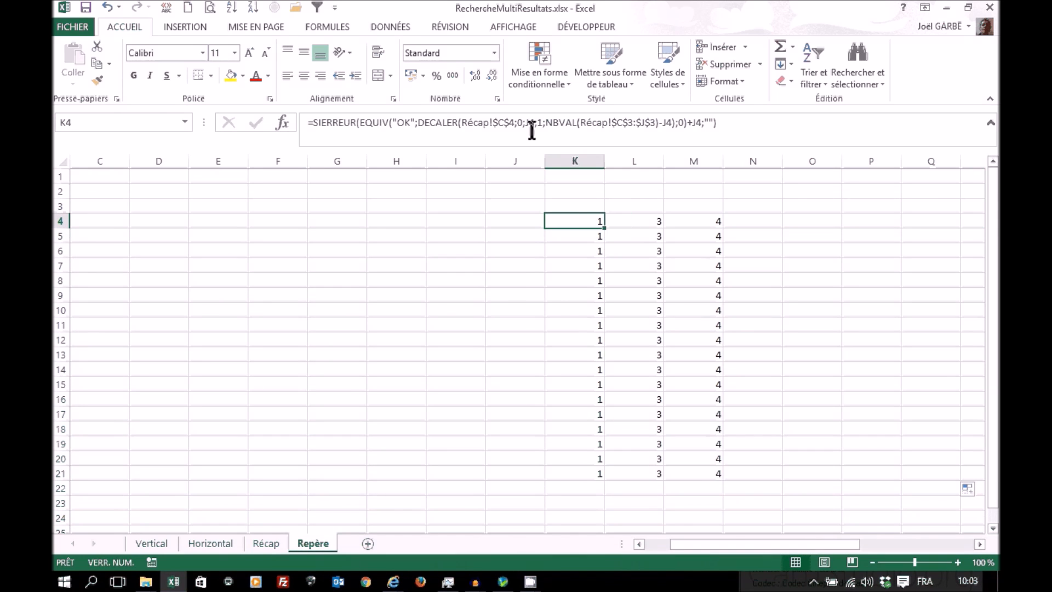
{"action": "left_click", "coordinate": [500, 118]}
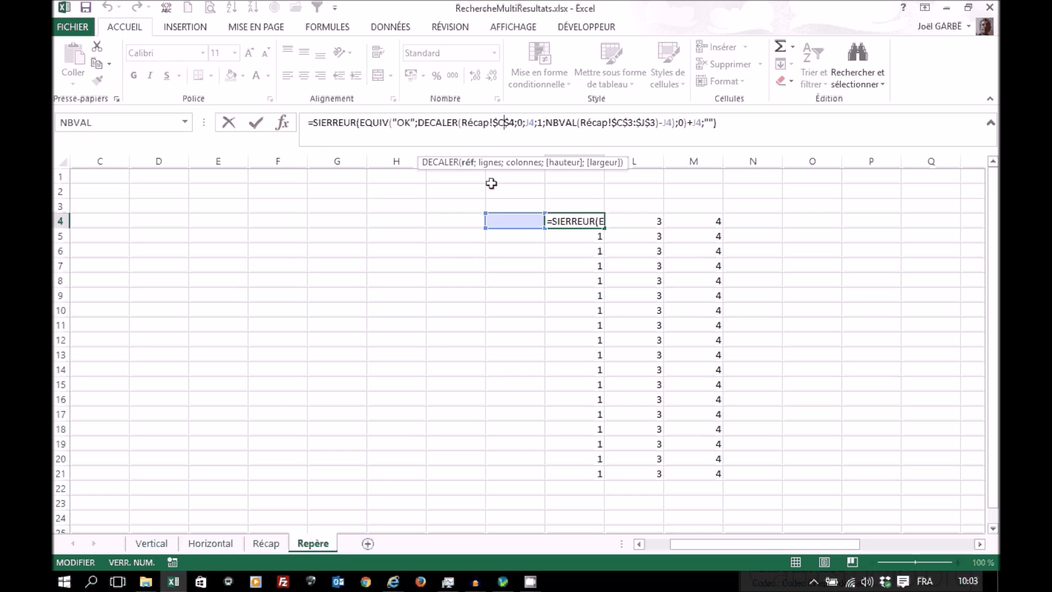
{"action": "left_click", "coordinate": [443, 122]}
{"action": "left_click", "coordinate": [283, 120]}
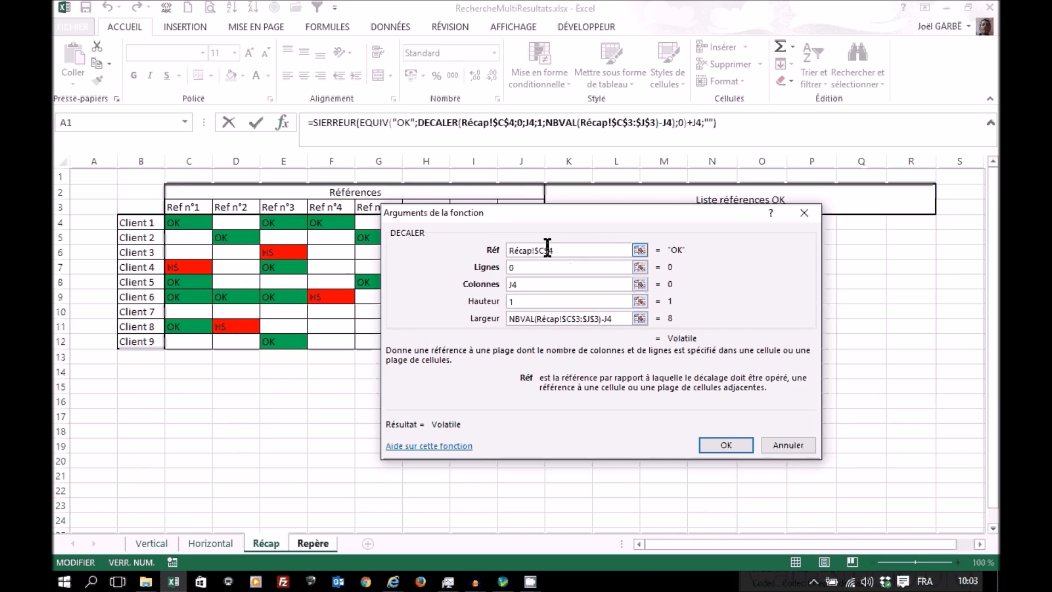
{"action": "key", "text": "F4"}
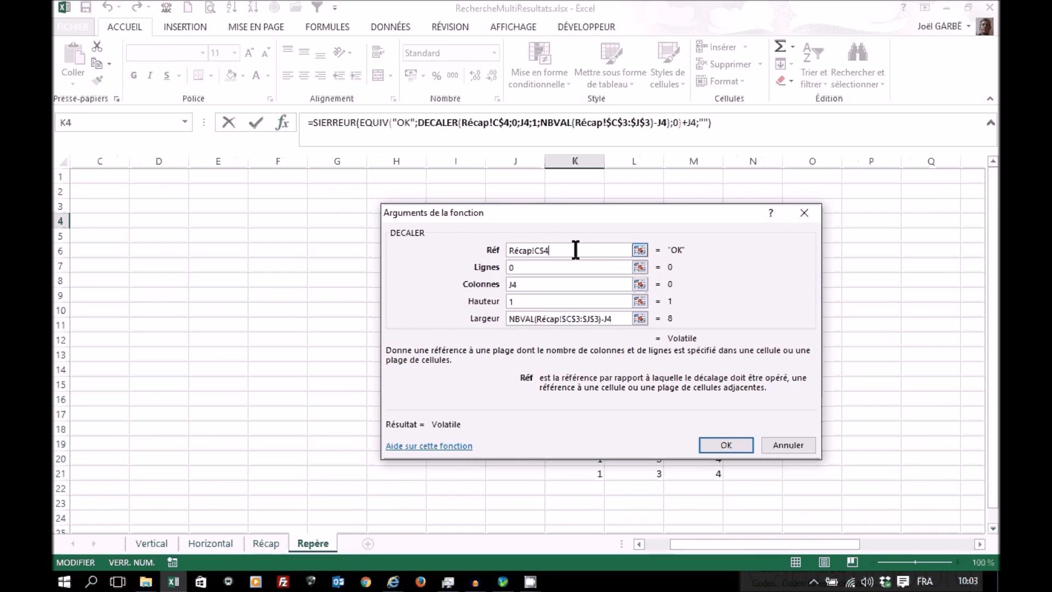
{"action": "key", "text": "F4"}
{"action": "left_click", "coordinate": [719, 444]}
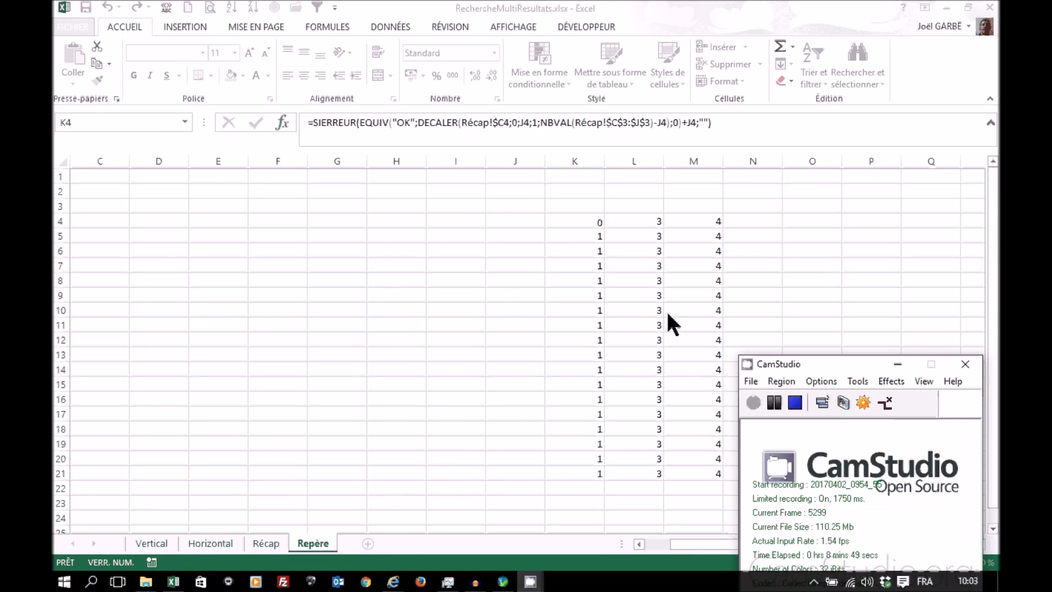
Step: Fill the Repère K4 formula across and down over the range K4:Z23
{"action": "left_click", "coordinate": [600, 222]}
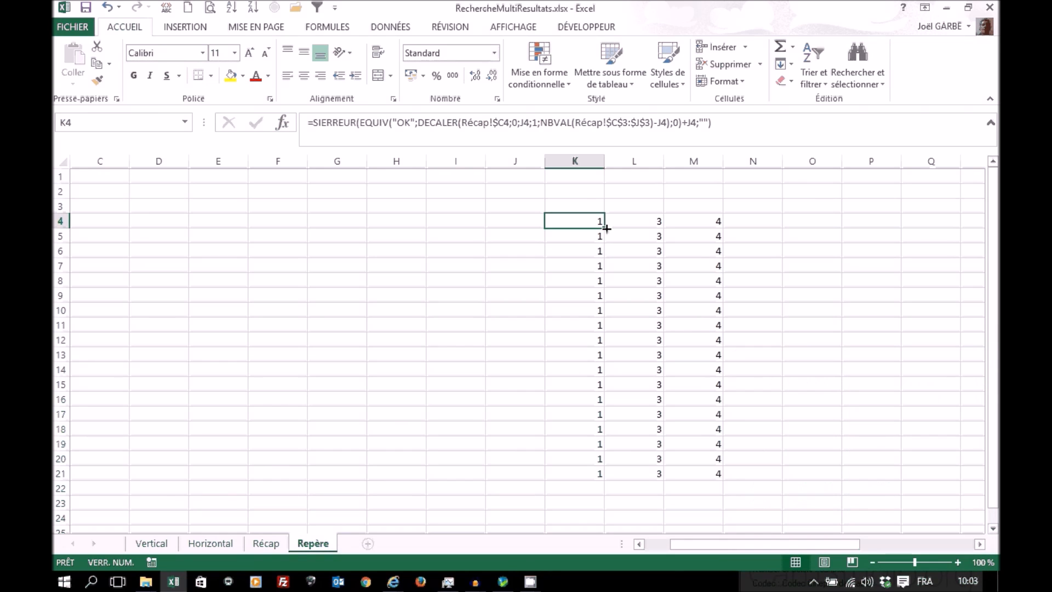
{"action": "left_click_drag", "start_coordinate": [607, 228], "coordinate": [853, 505]}
{"action": "left_click", "coordinate": [699, 544]}
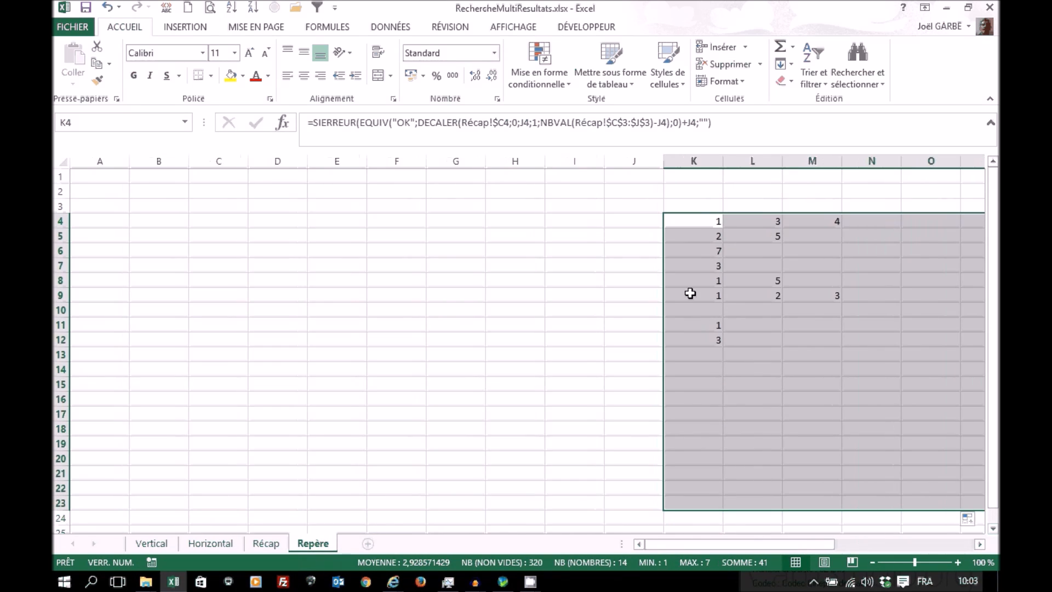
{"action": "left_click", "coordinate": [700, 220]}
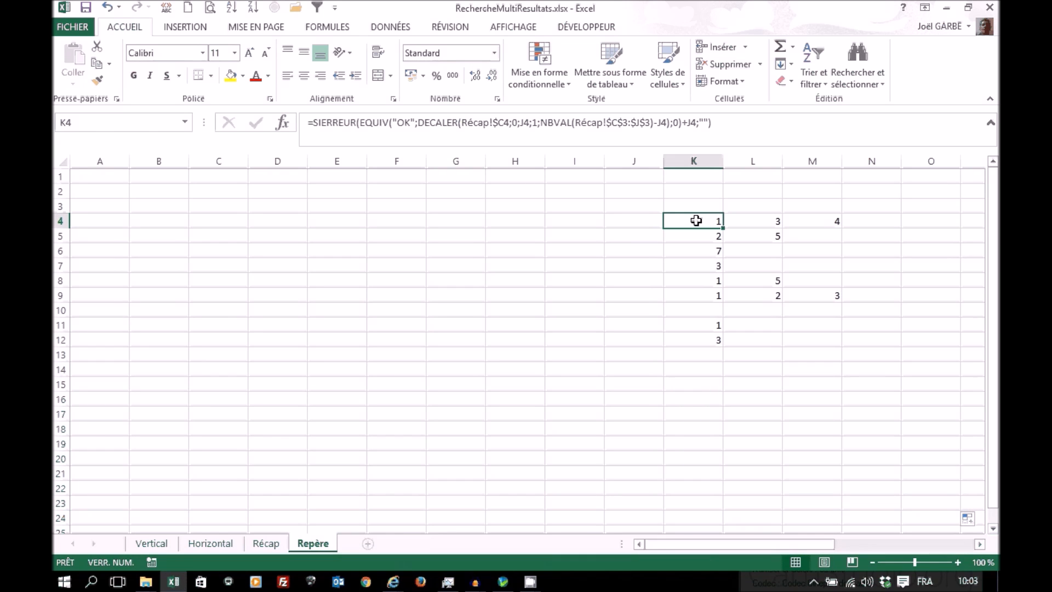
Step: Insert the SIERREUR function in cell K4 of the Récap sheet with Valeur_si_erreur set to ""
{"action": "left_click", "coordinate": [265, 544]}
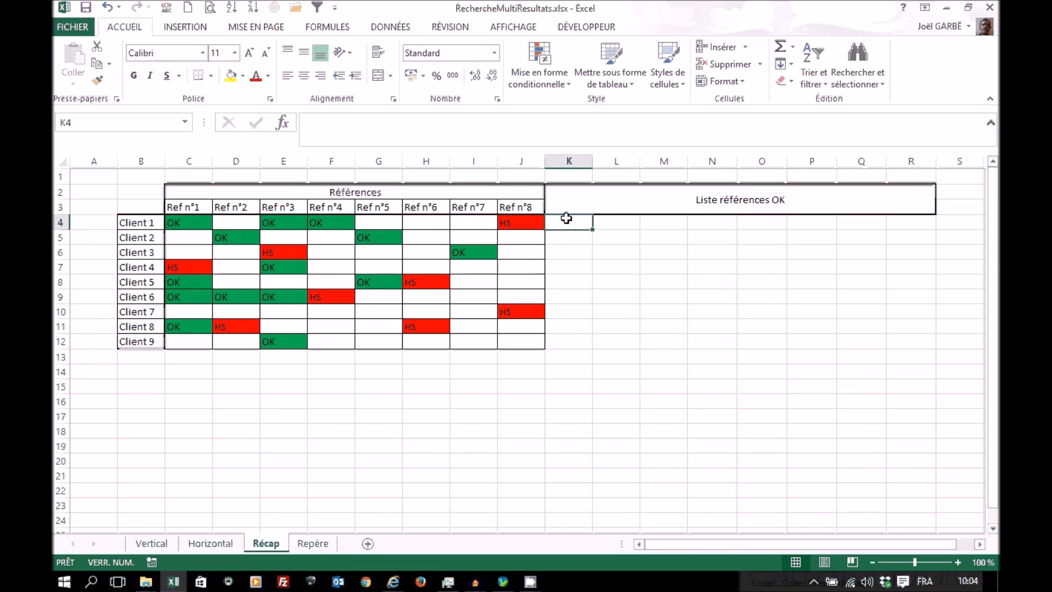
{"action": "left_click", "coordinate": [282, 122]}
{"action": "left_click", "coordinate": [682, 269]}
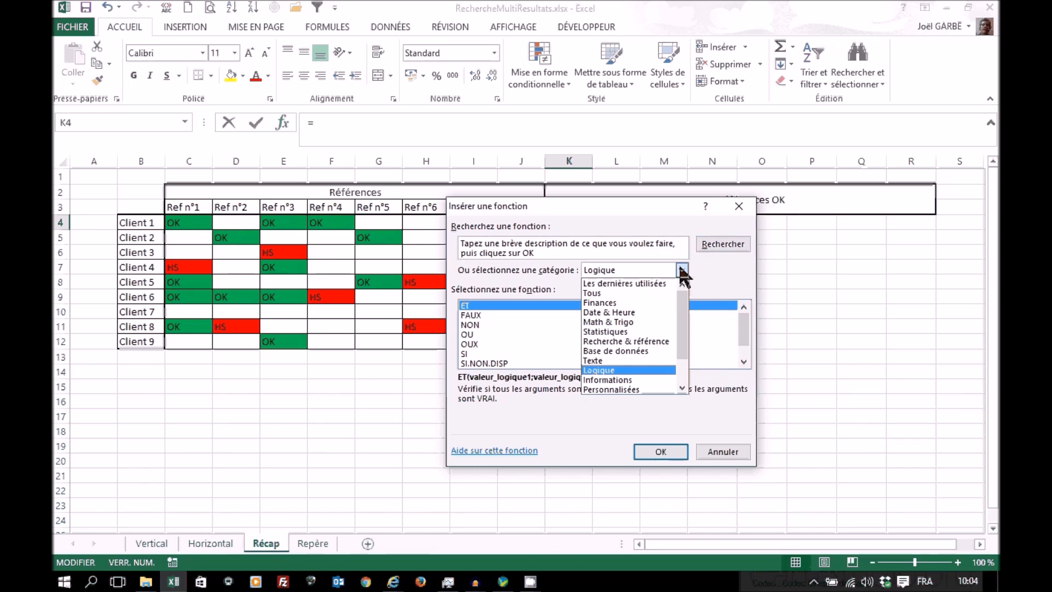
{"action": "left_click", "coordinate": [680, 267]}
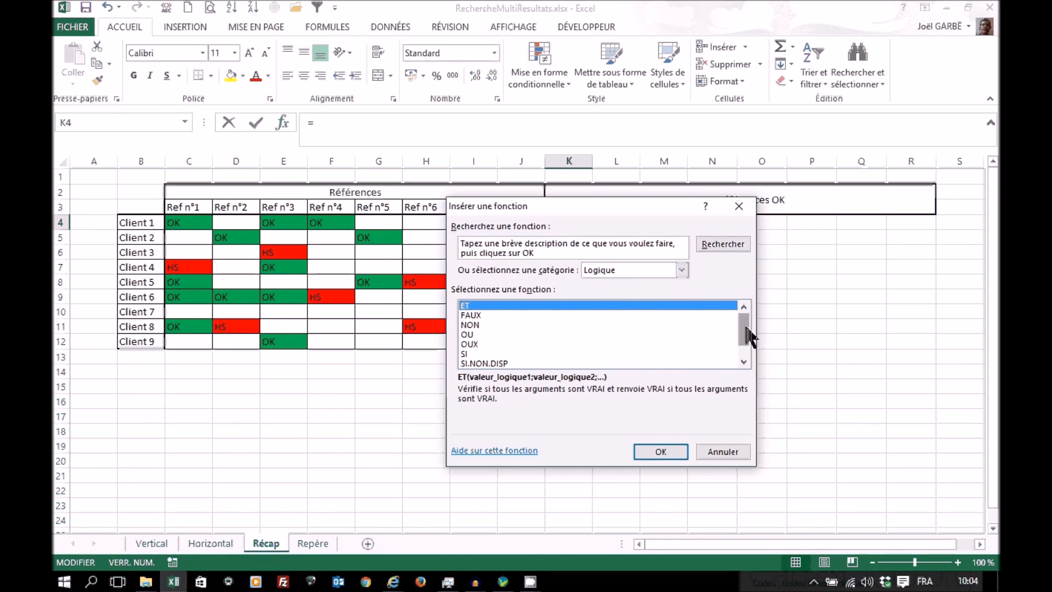
{"action": "left_click_drag", "start_coordinate": [747, 332], "coordinate": [747, 341]}
{"action": "left_click", "coordinate": [478, 353]}
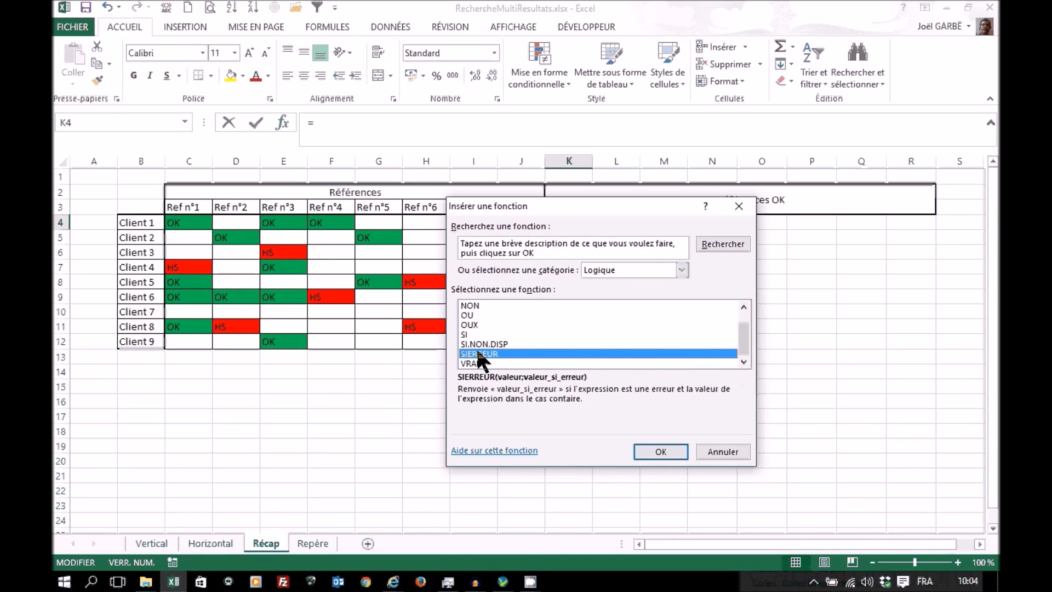
{"action": "left_click", "coordinate": [655, 446]}
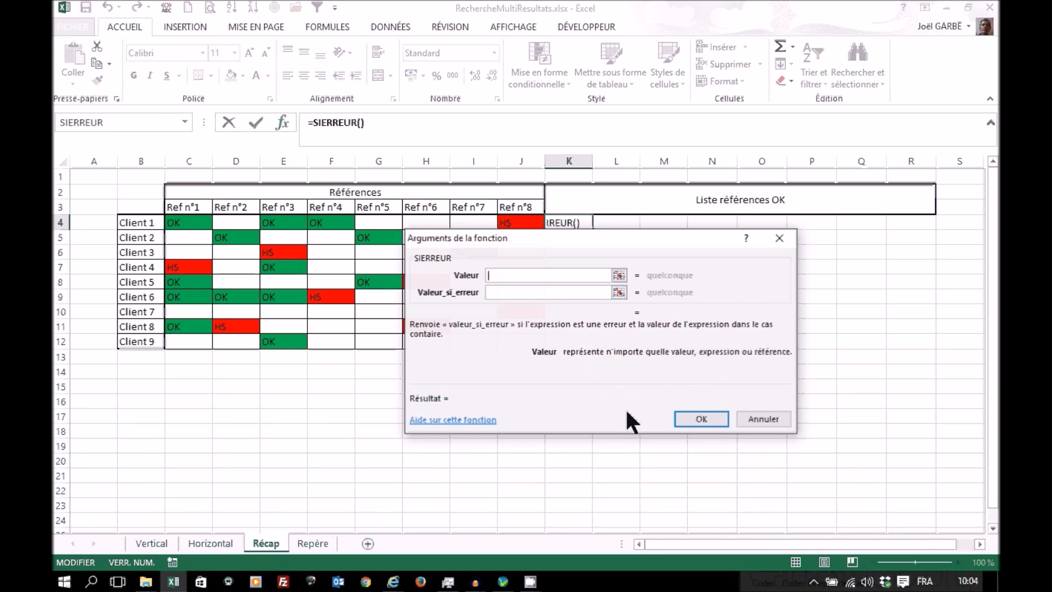
{"action": "left_click", "coordinate": [537, 292]}
{"action": "type", "text": "\"\""}
Step: Nest the INDEX function in SIERREUR's Valeur argument, using the form with Matrice, No_lig and No_col
{"action": "left_click", "coordinate": [514, 274]}
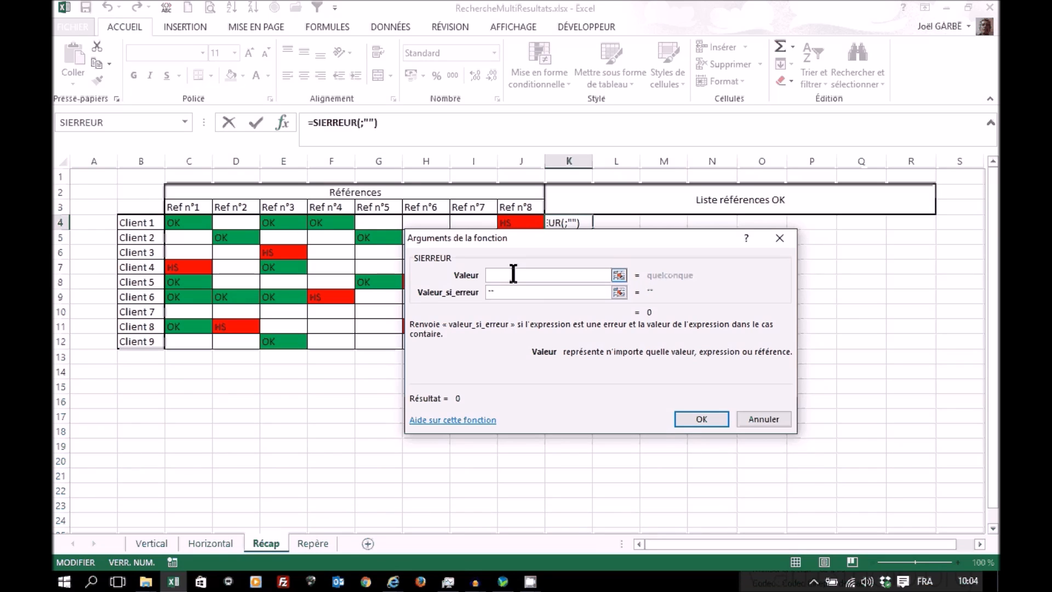
{"action": "left_click", "coordinate": [181, 121]}
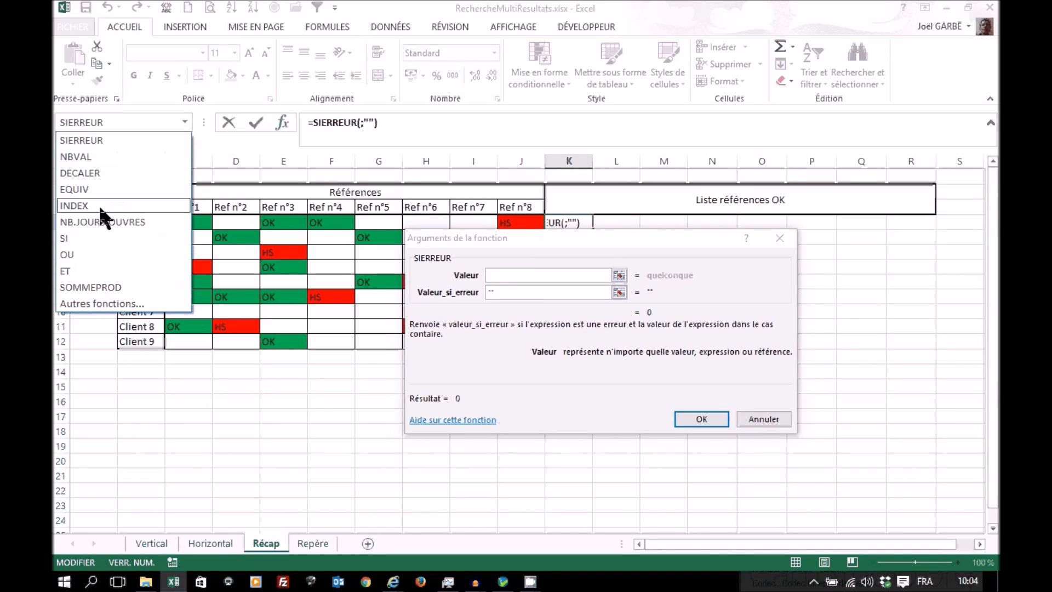
{"action": "left_click", "coordinate": [98, 206]}
{"action": "left_click", "coordinate": [674, 369]}
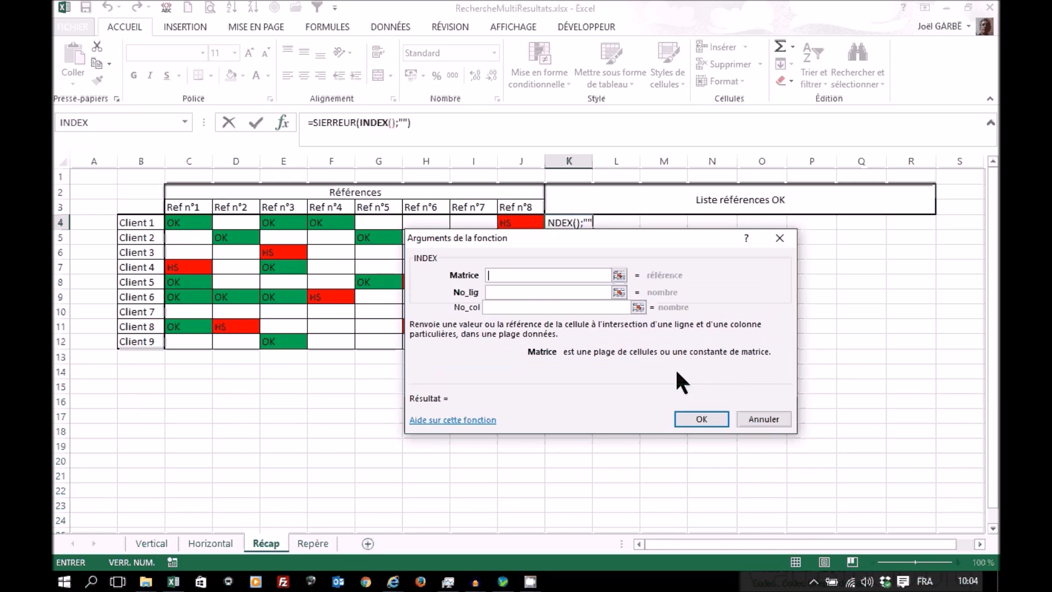
Step: Set INDEX's Matrice to the reference headers as the absolute range $C$3:$J$3 and No_lig to 1
{"action": "left_click_drag", "start_coordinate": [581, 260], "coordinate": [592, 314]}
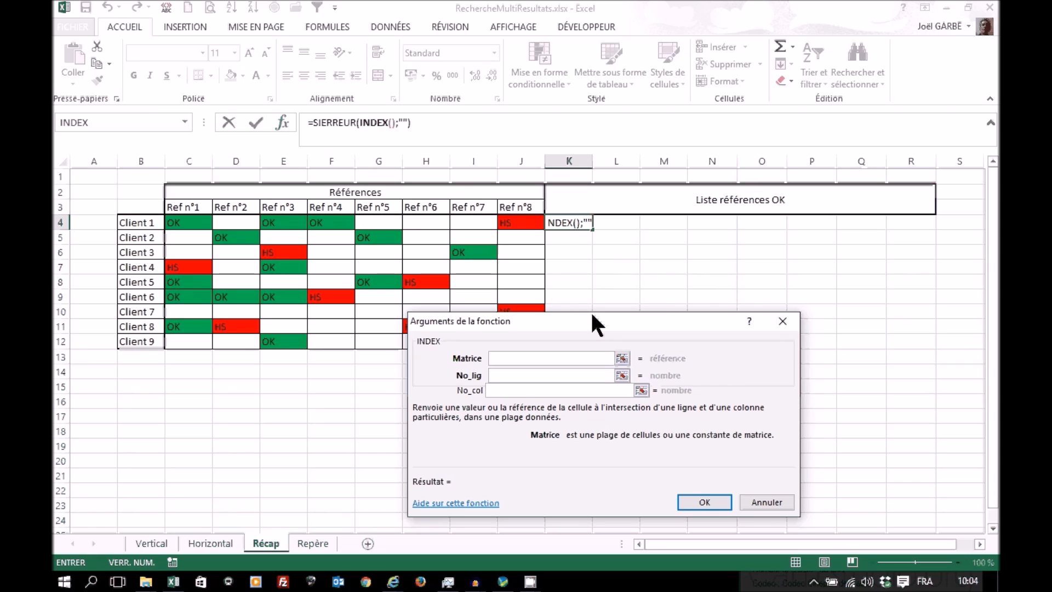
{"action": "left_click_drag", "start_coordinate": [593, 315], "coordinate": [607, 323]}
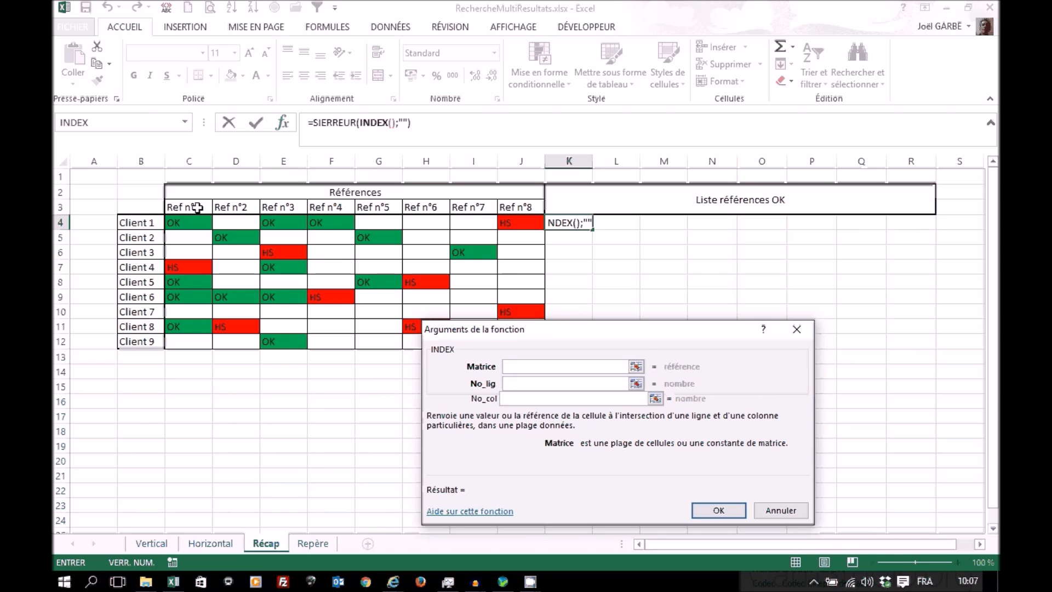
{"action": "left_click_drag", "start_coordinate": [181, 205], "coordinate": [516, 208]}
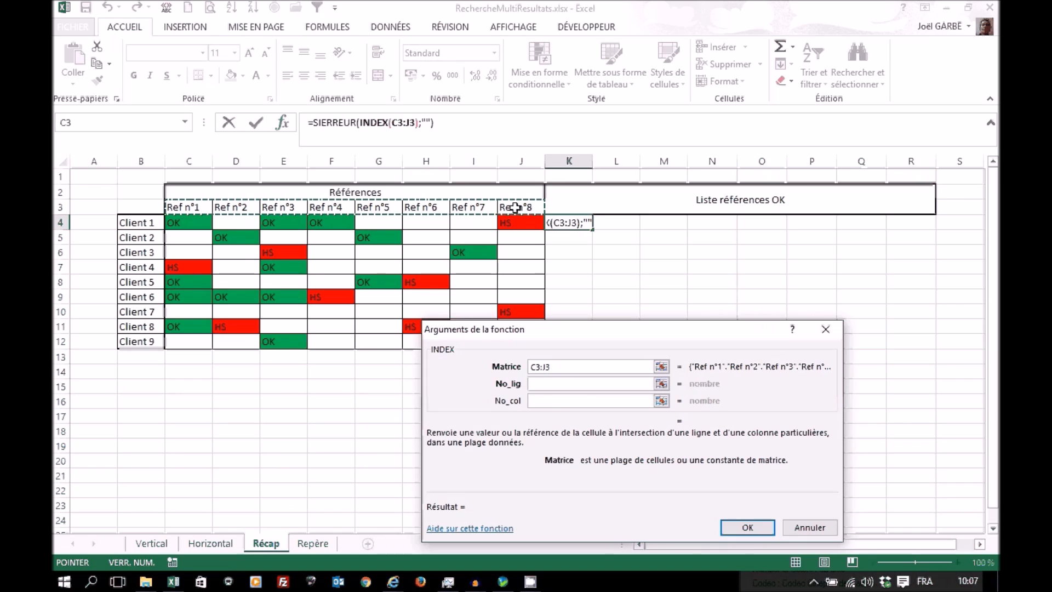
{"action": "key", "text": "F4"}
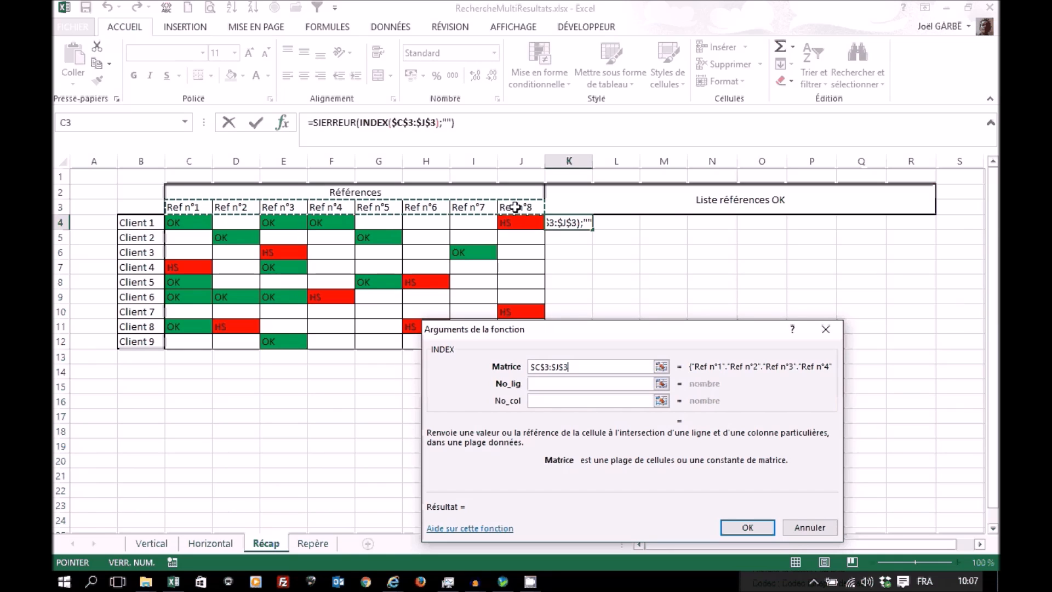
{"action": "left_click", "coordinate": [564, 384]}
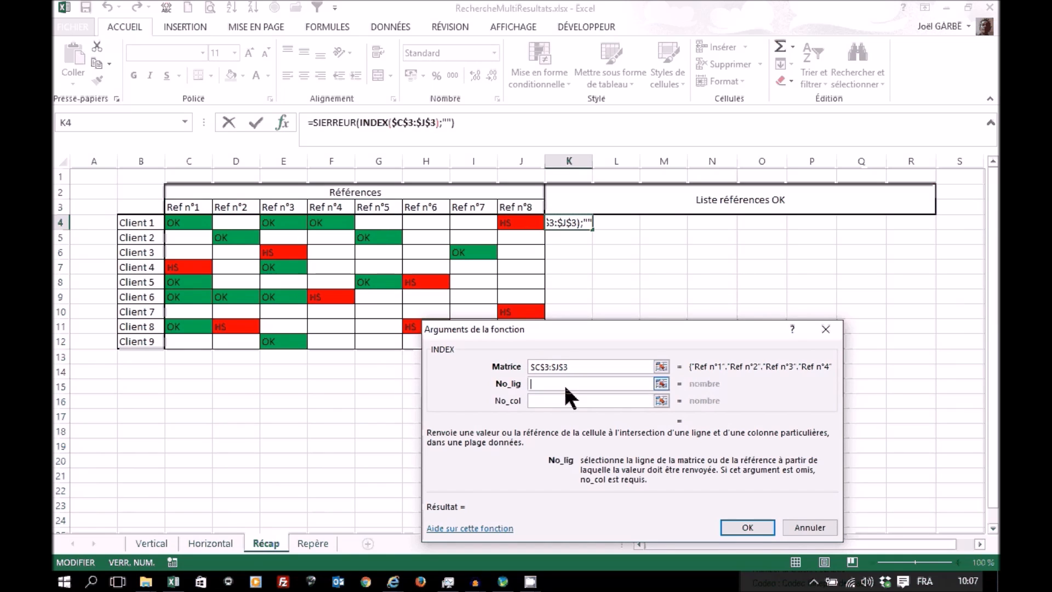
{"action": "type", "text": "1"}
Step: Set INDEX's No_col to cell K4 of the Repère sheet and validate the formula
{"action": "left_click", "coordinate": [615, 401]}
{"action": "left_click", "coordinate": [313, 544]}
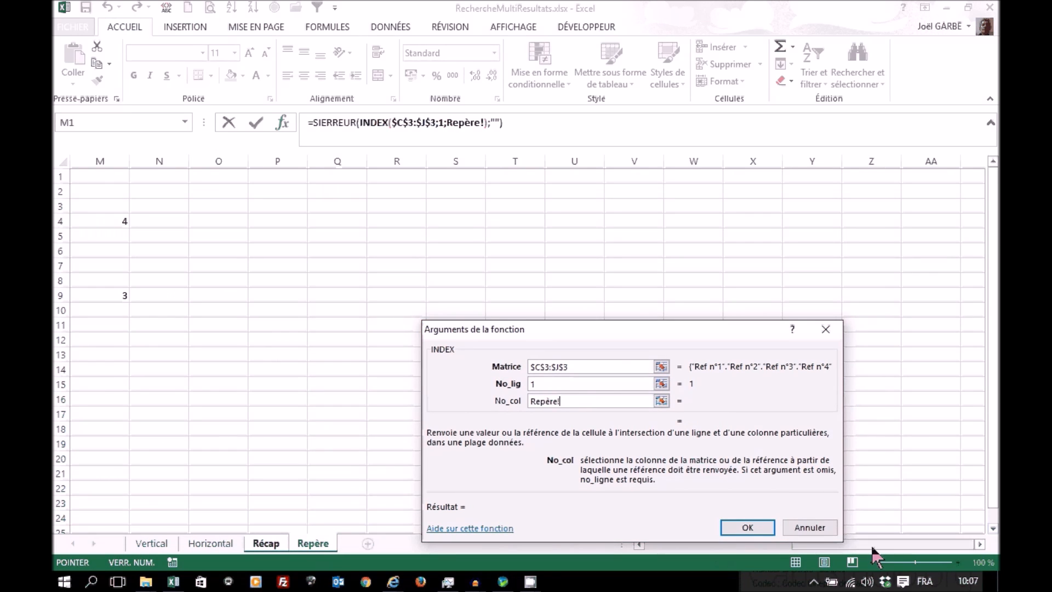
{"action": "left_click_drag", "start_coordinate": [872, 545], "coordinate": [789, 545]}
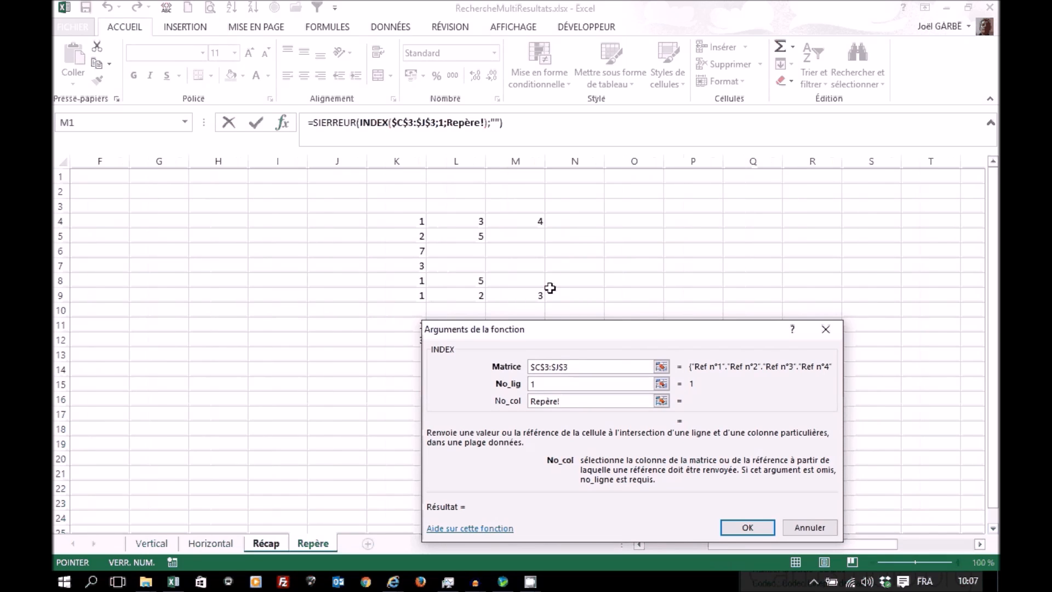
{"action": "left_click", "coordinate": [391, 217]}
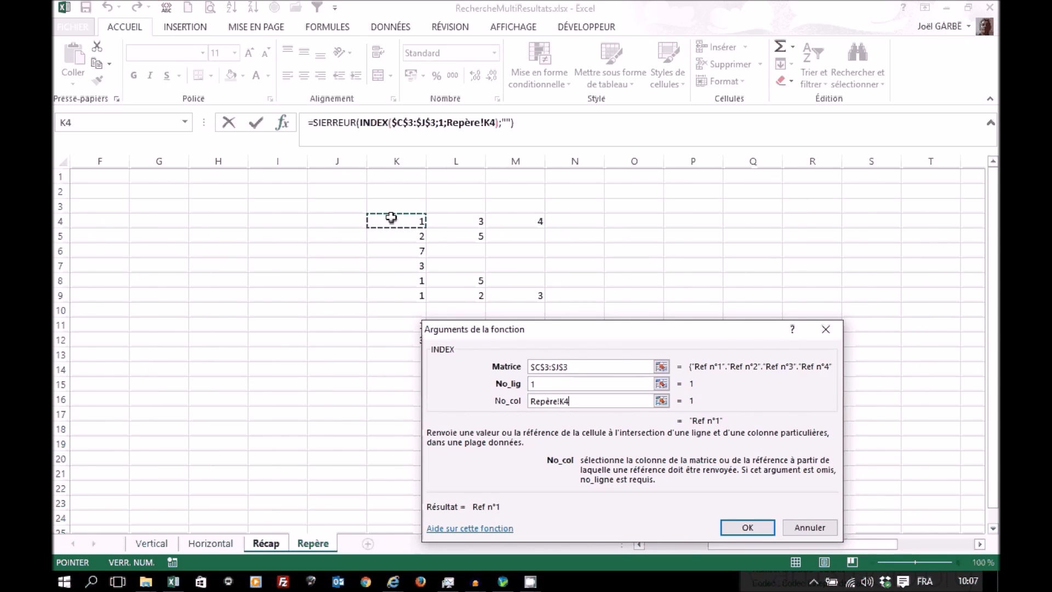
{"action": "left_click", "coordinate": [742, 528]}
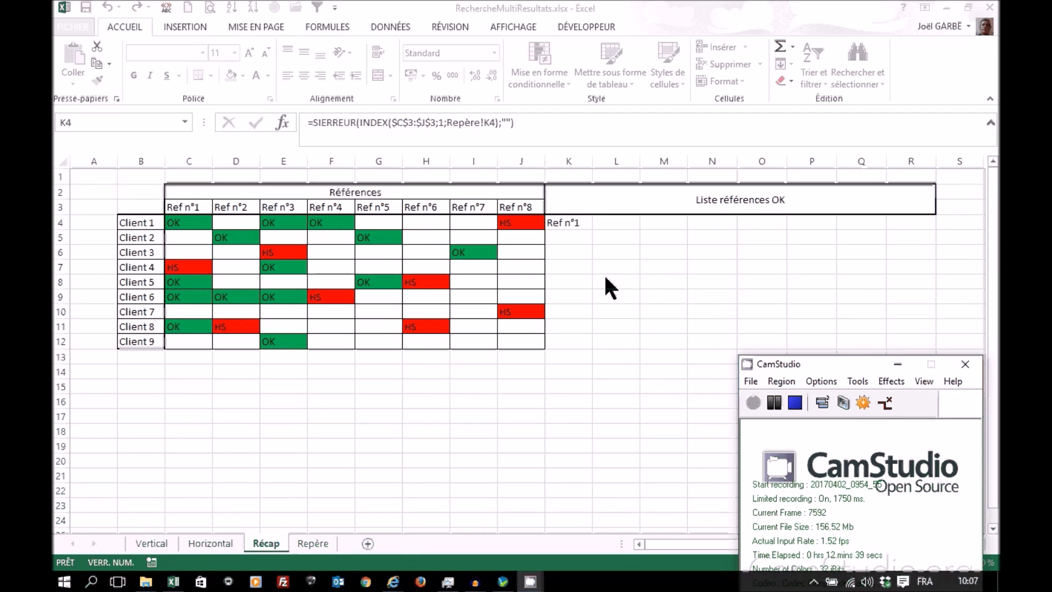
Step: Fill the Récap K4 formula across to column R and down to row 12 for all clients
{"action": "left_click_drag", "start_coordinate": [594, 230], "coordinate": [936, 234]}
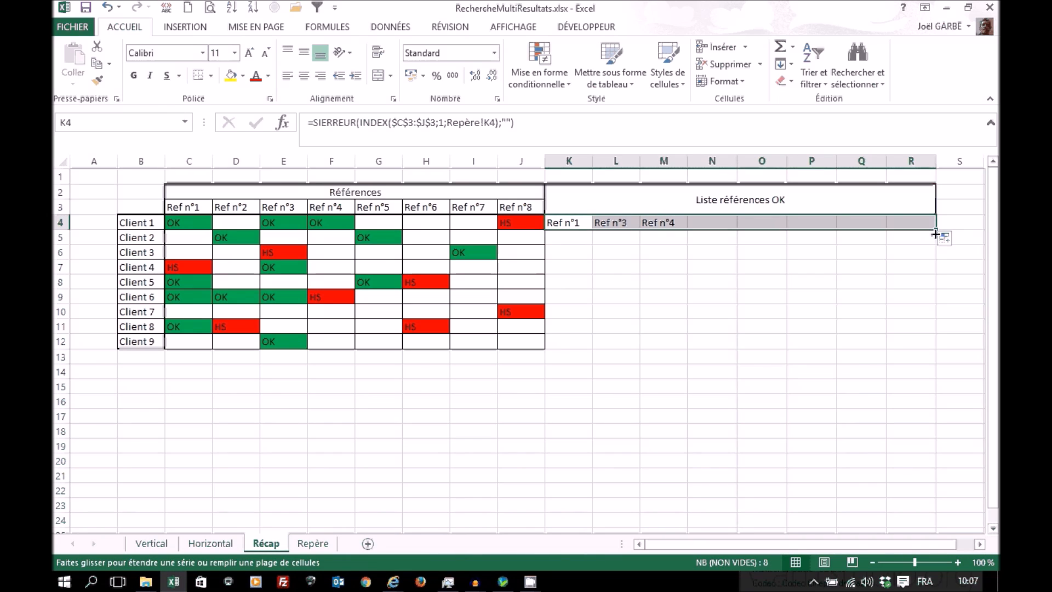
{"action": "double_click", "coordinate": [936, 234]}
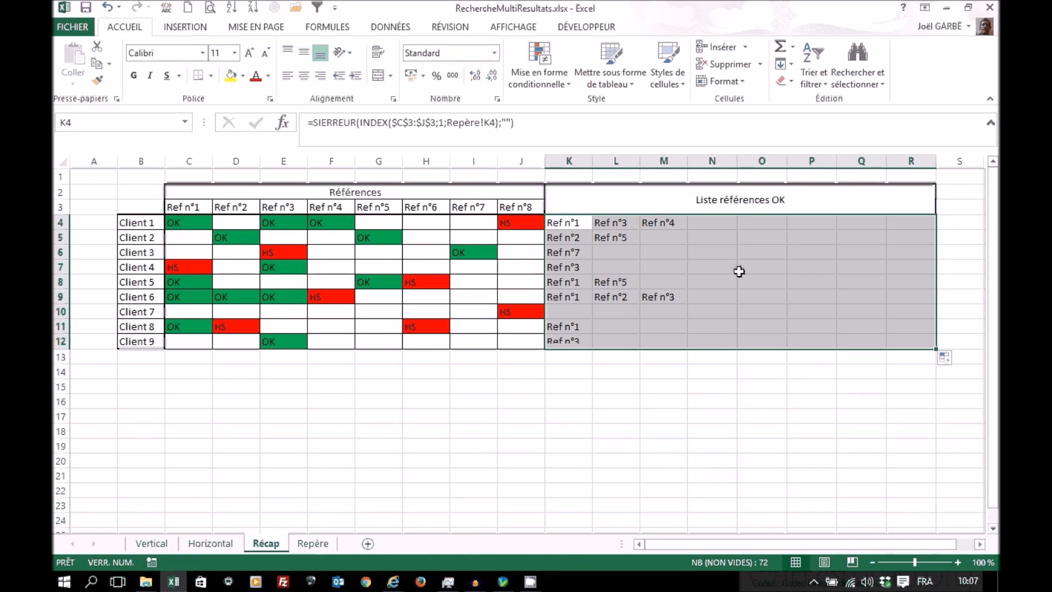
{"action": "left_click", "coordinate": [563, 222]}
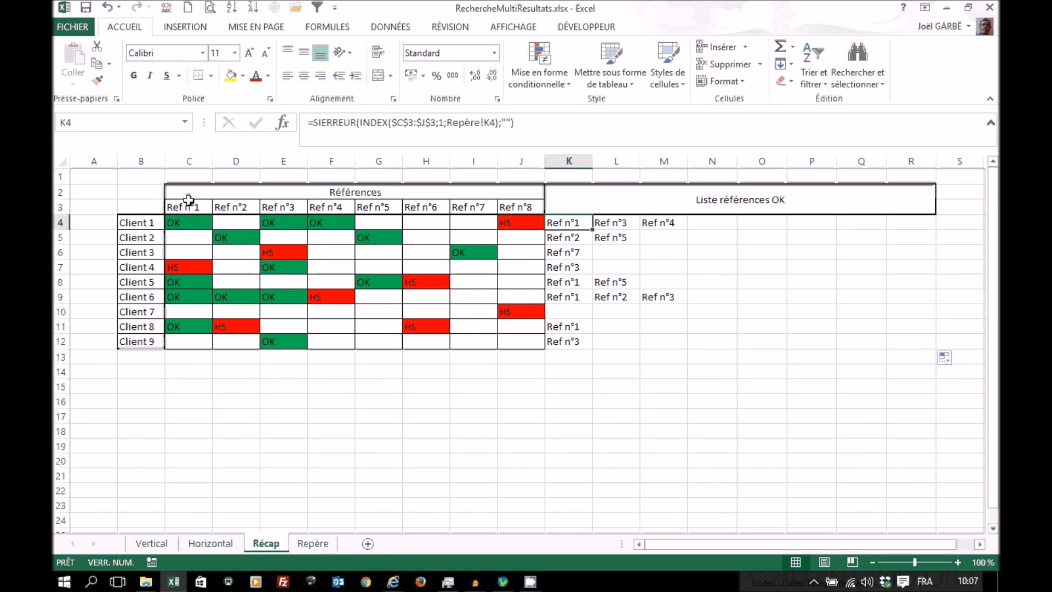